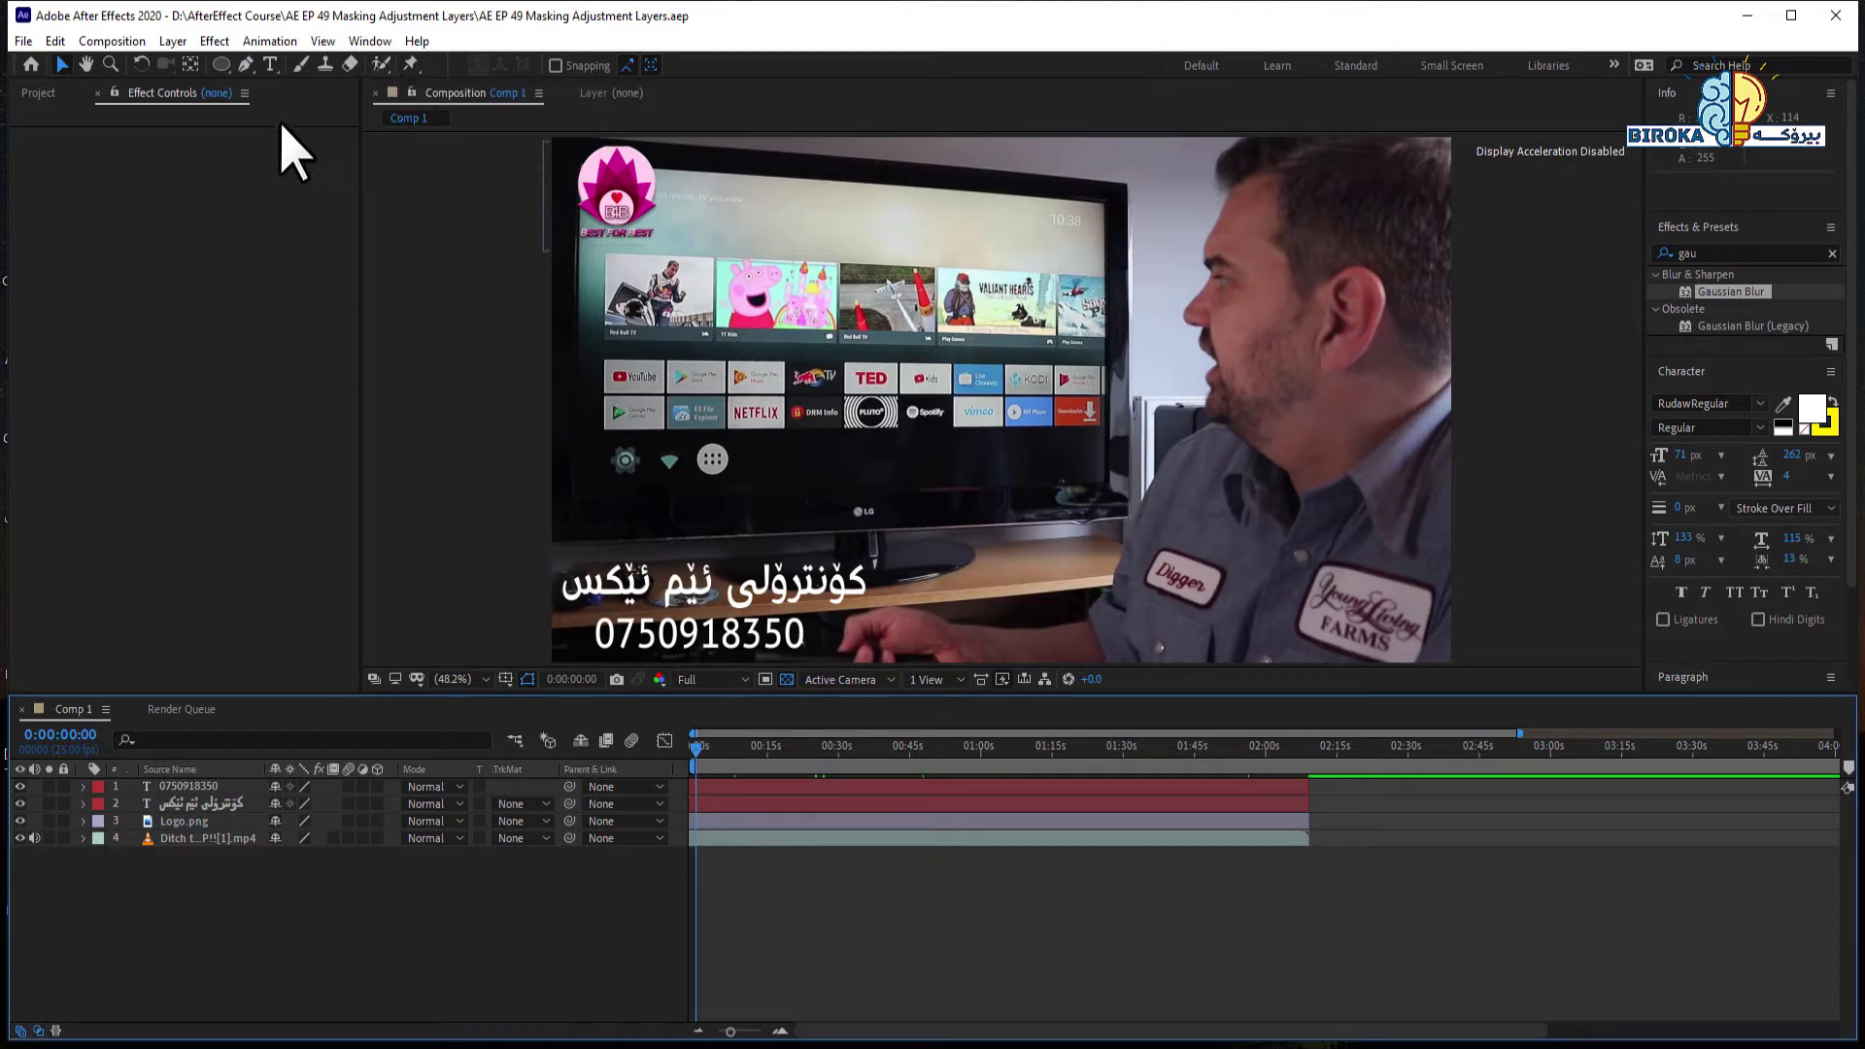
Step: Add a new adjustment layer and trim its end to 0:02:08:13, near the end of the video clip
click(175, 41)
mouse_move(242, 66)
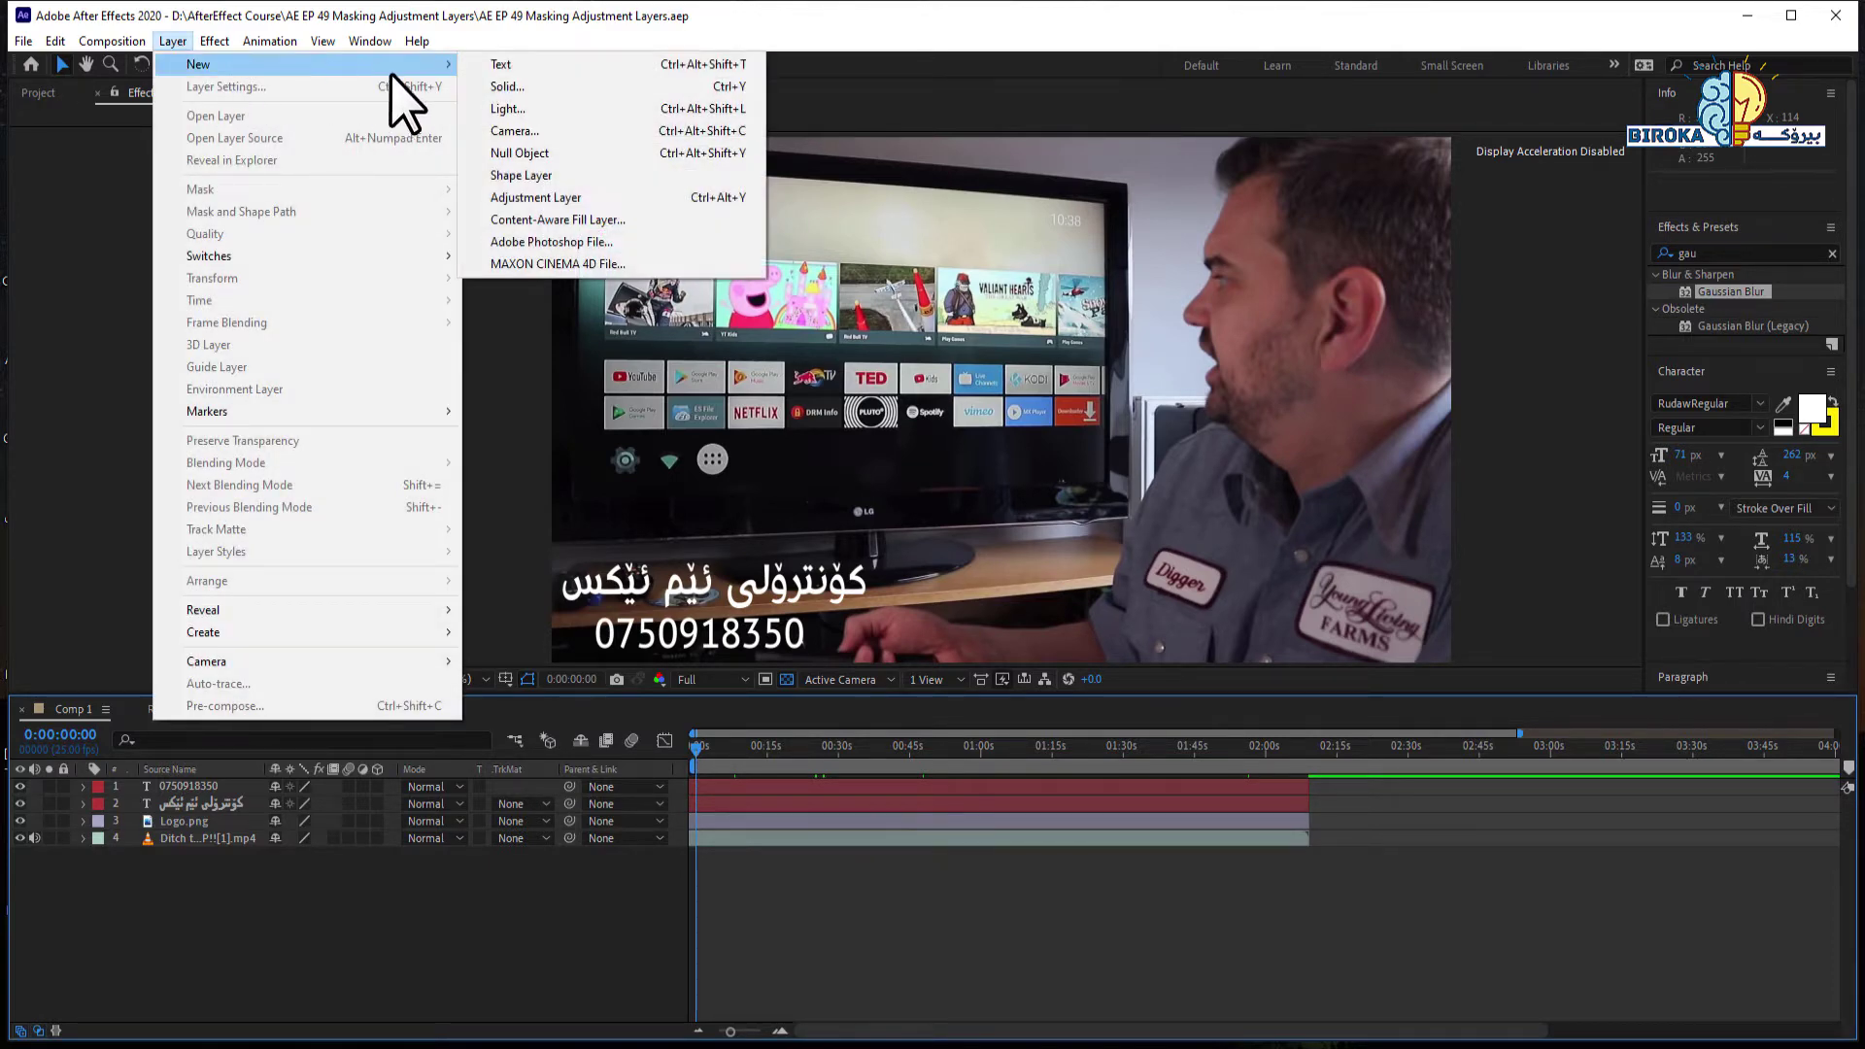
click(593, 199)
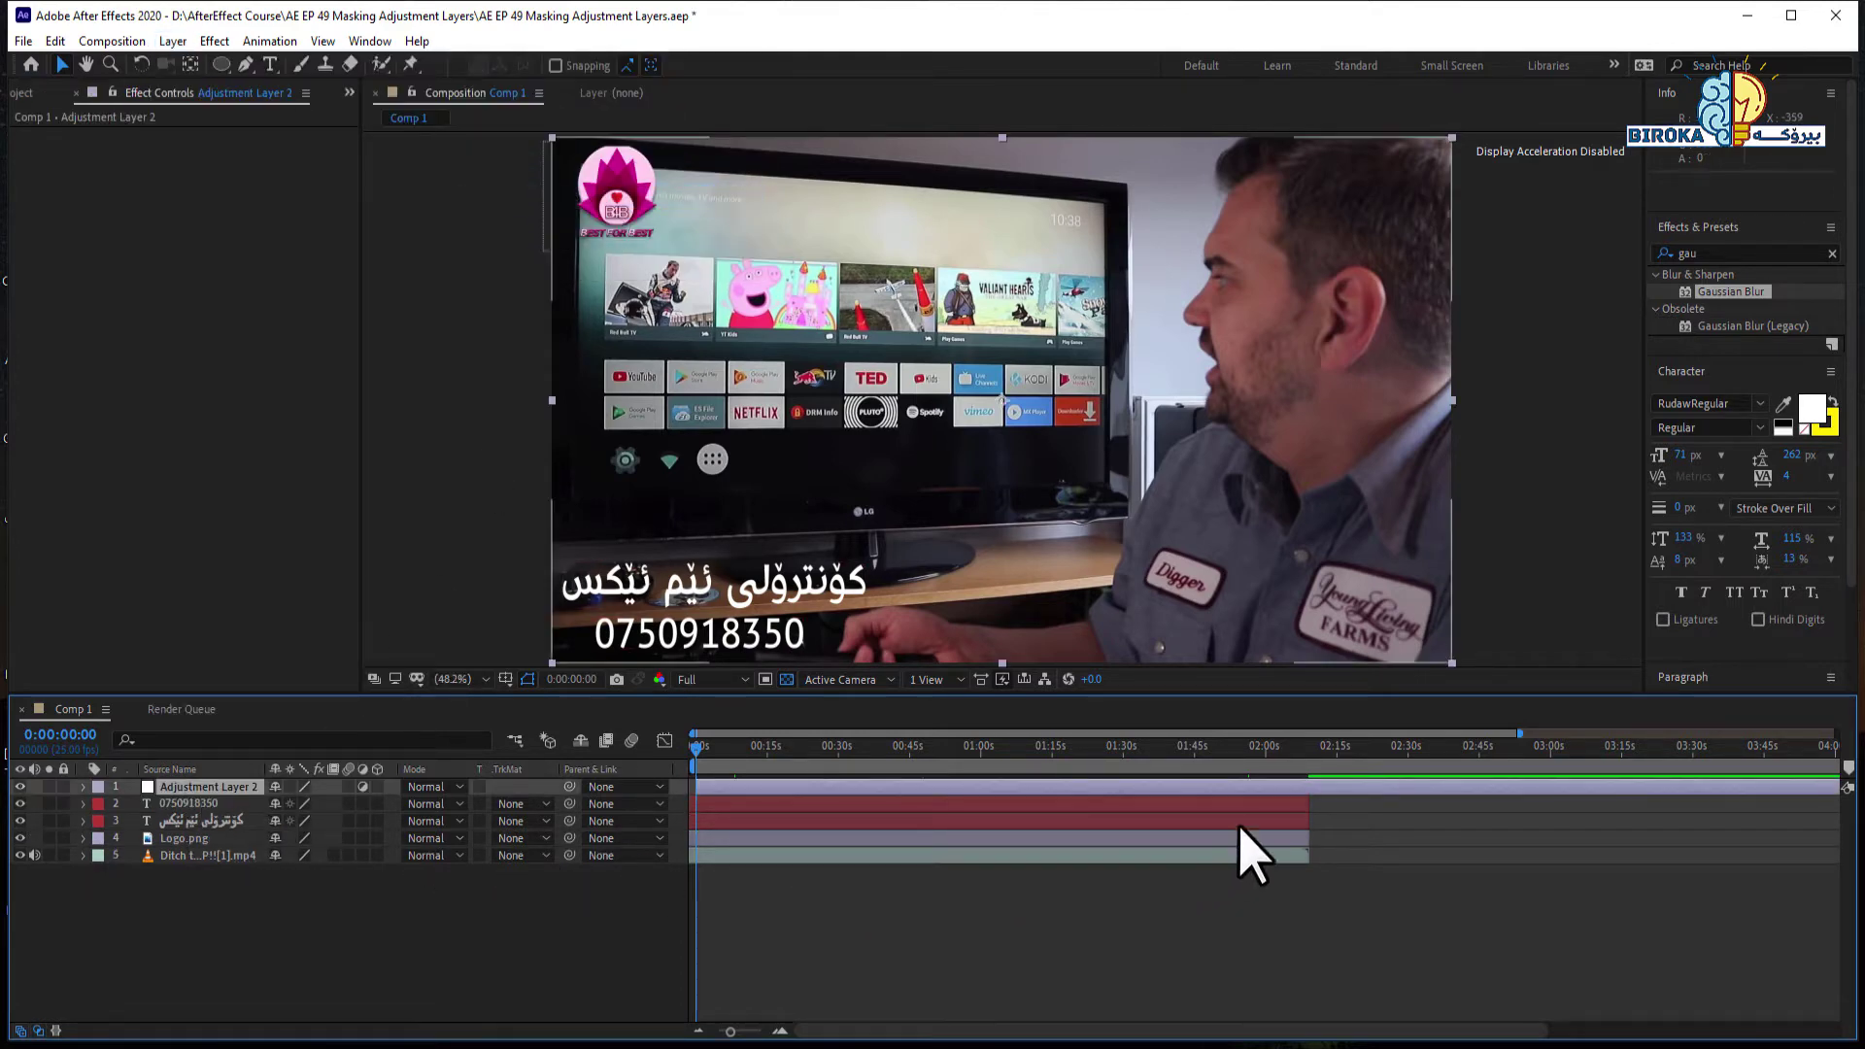
click(1313, 763)
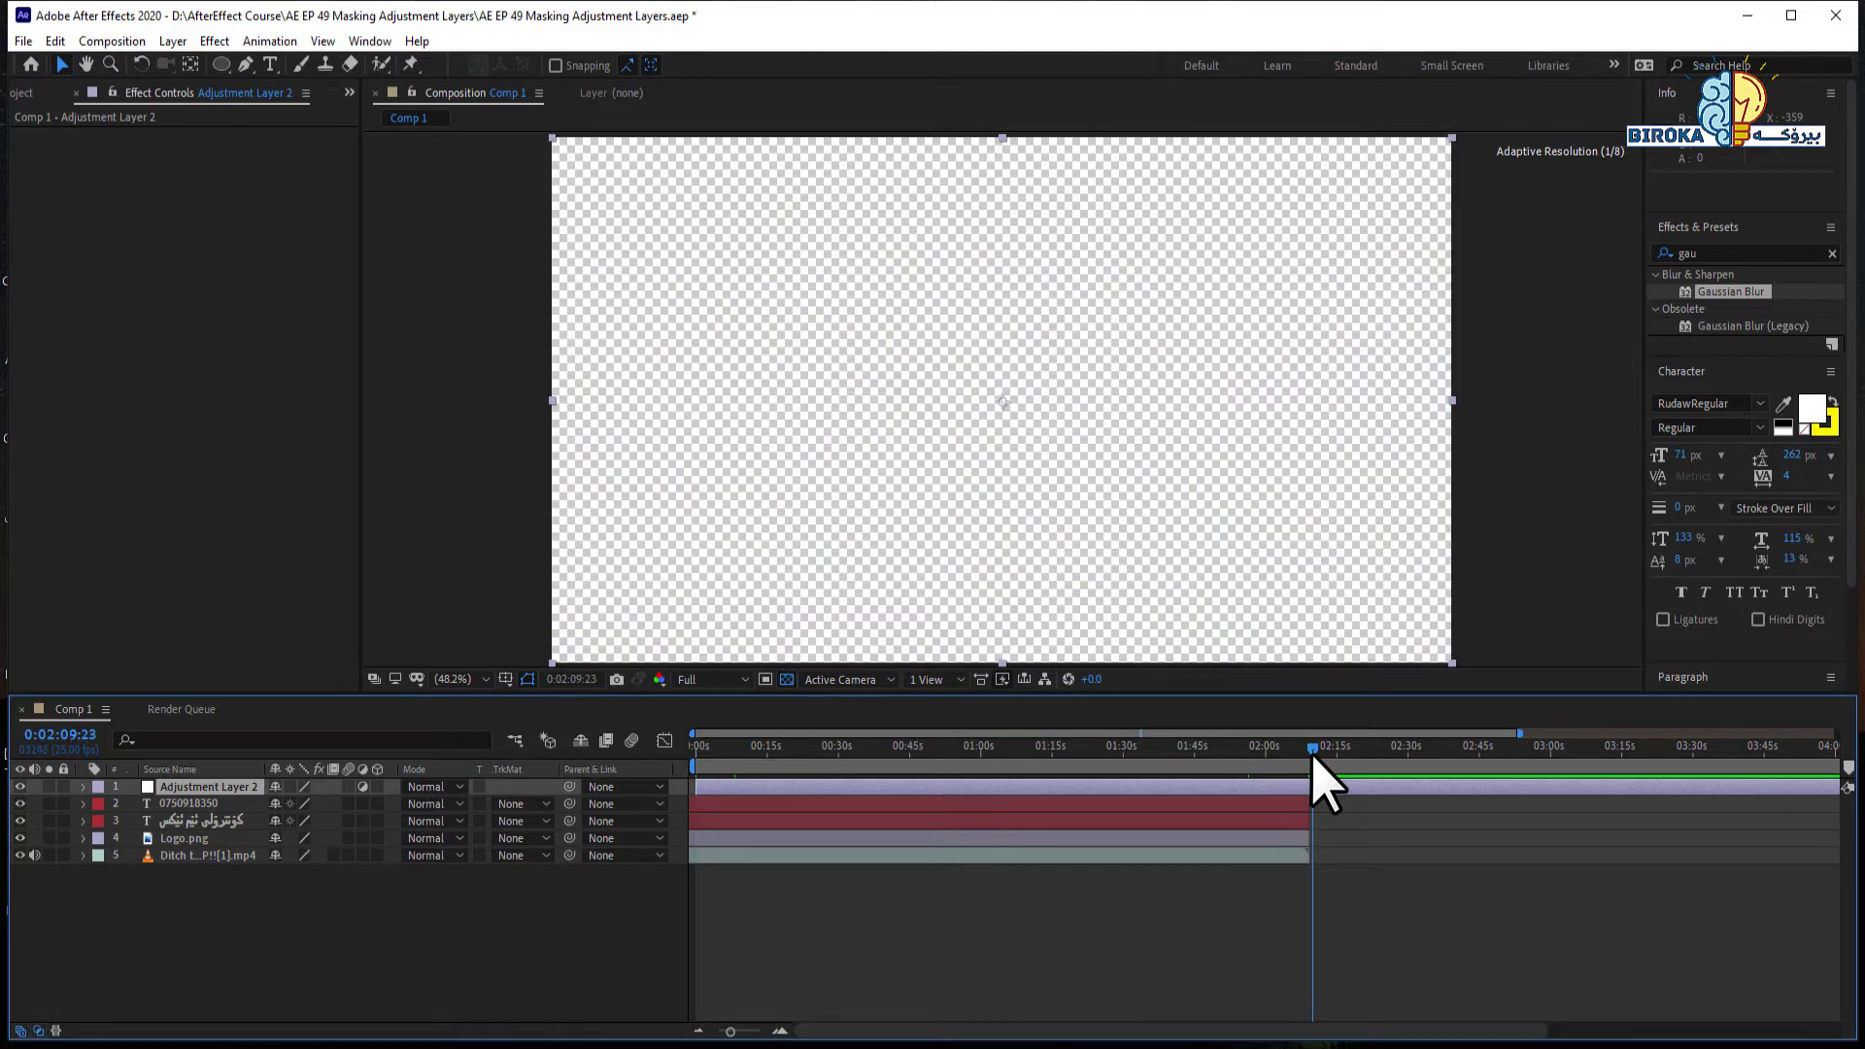
click(1306, 759)
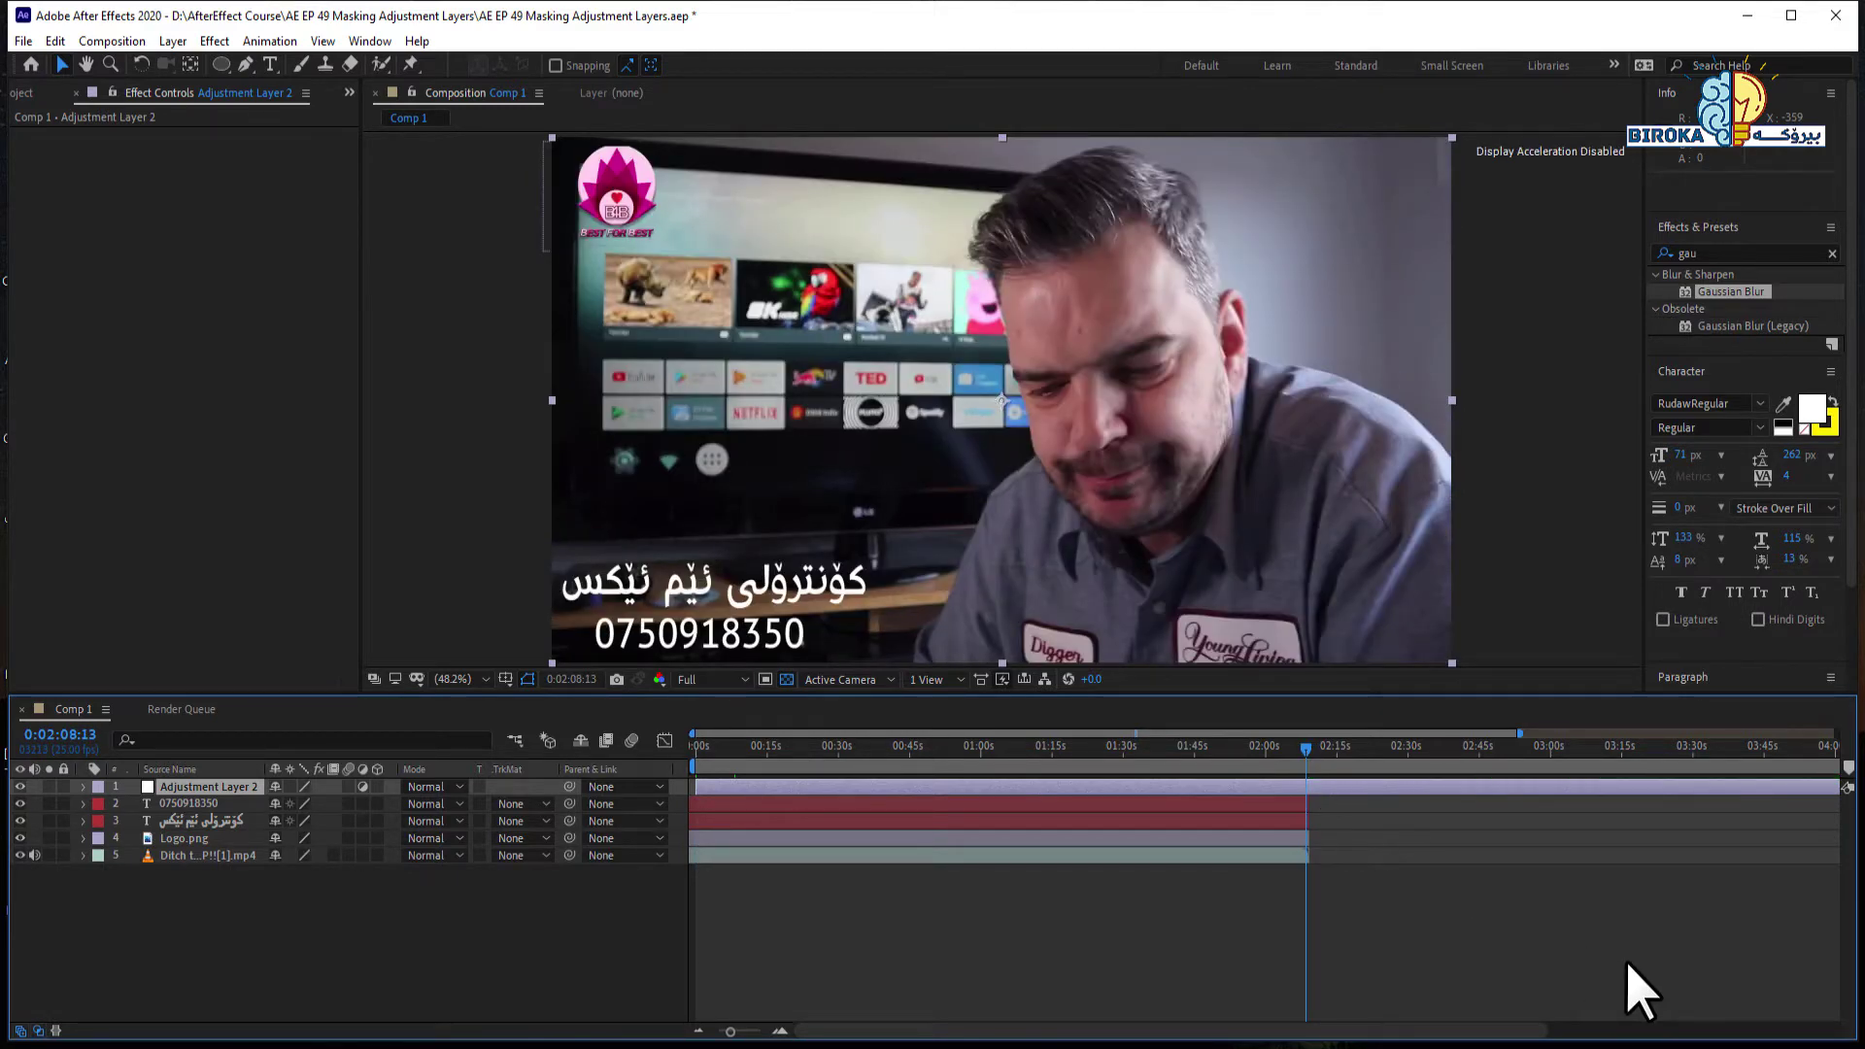
key(alt+bracketright)
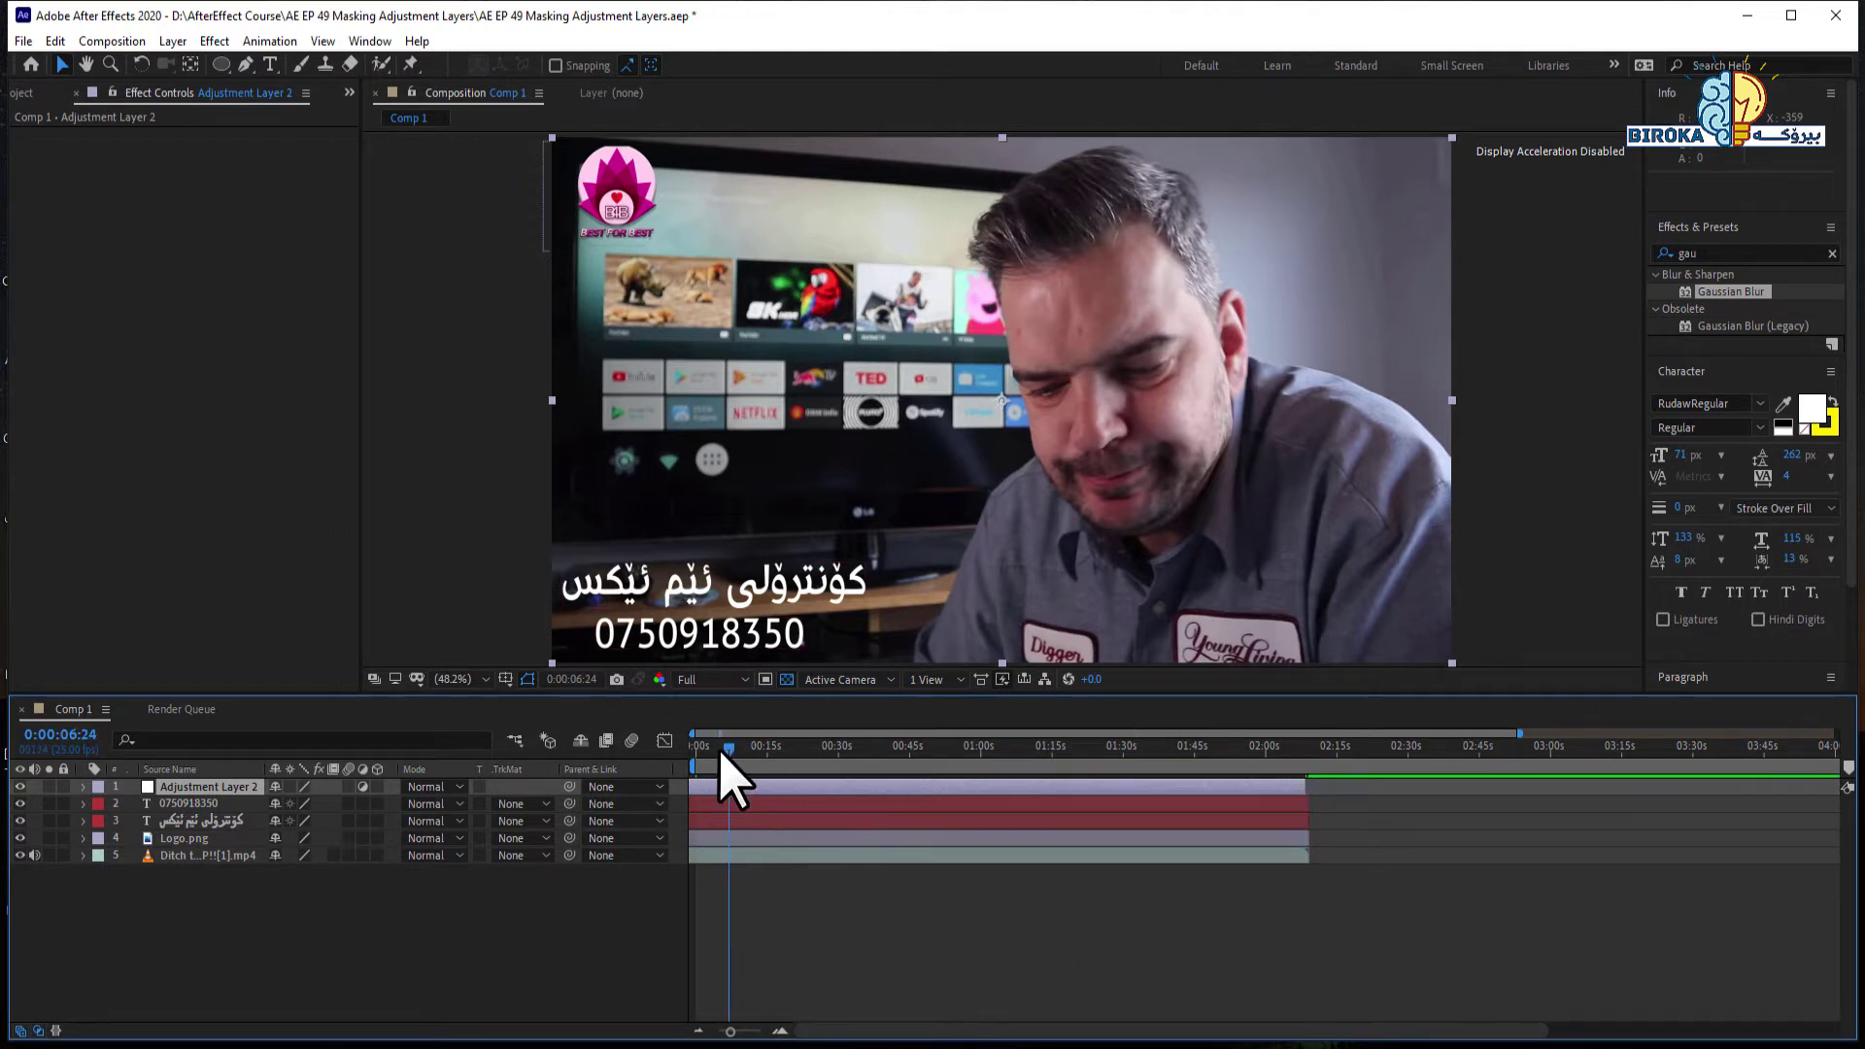
Step: At 0:00:12:22, find the Hue/Saturation effect by searching for "hue" and apply it to the adjustment layer
drag(728, 752, 759, 757)
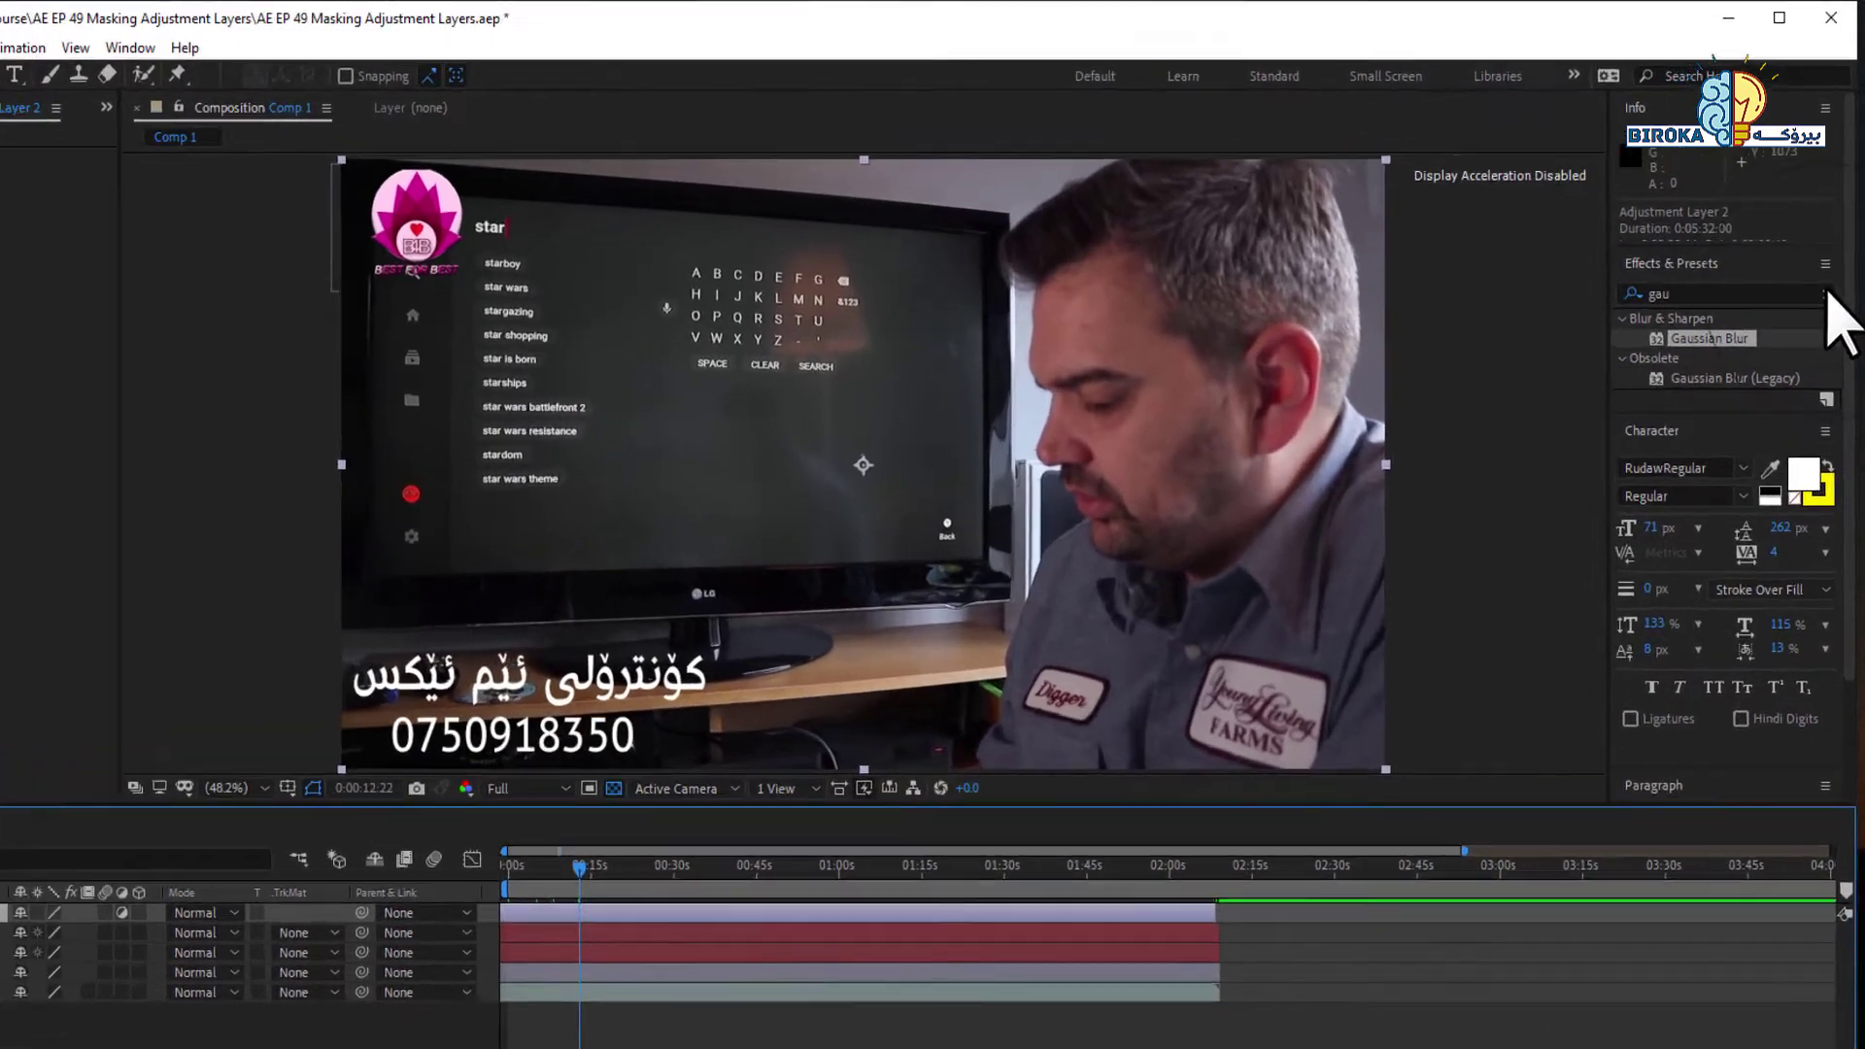
click(1824, 293)
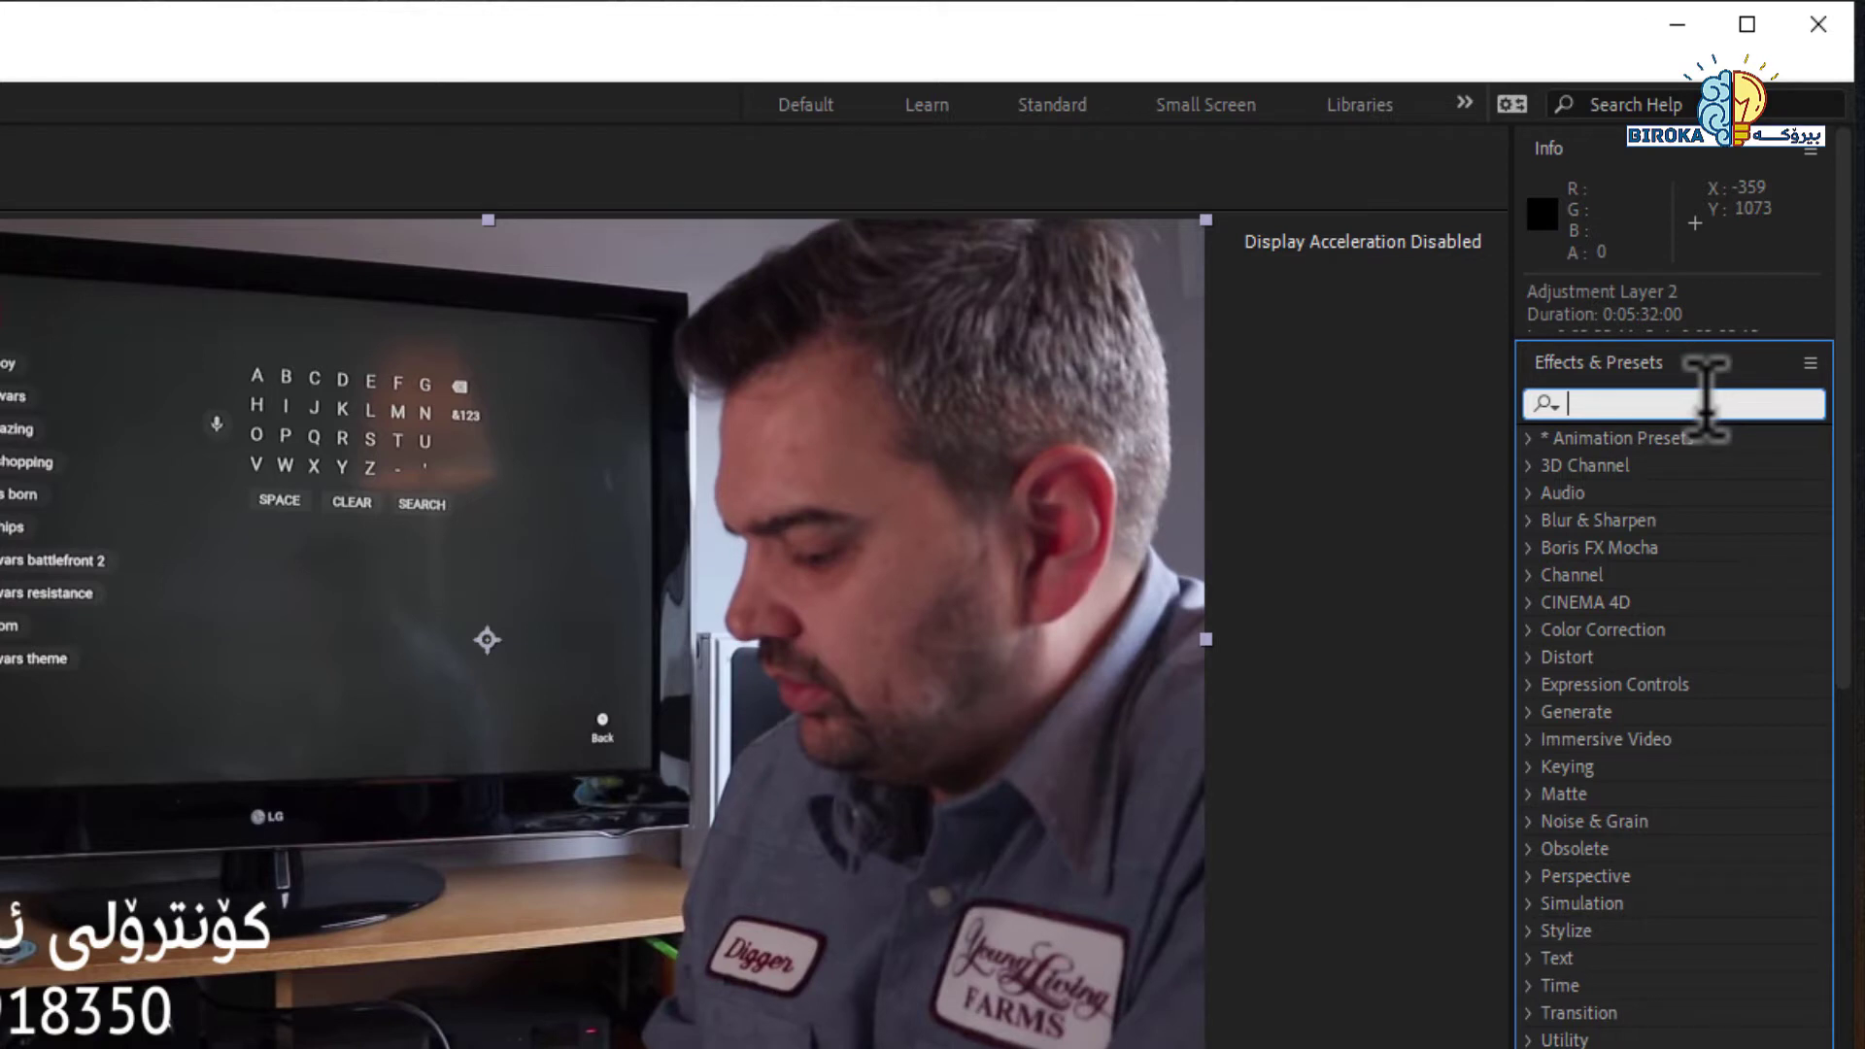
text(h)
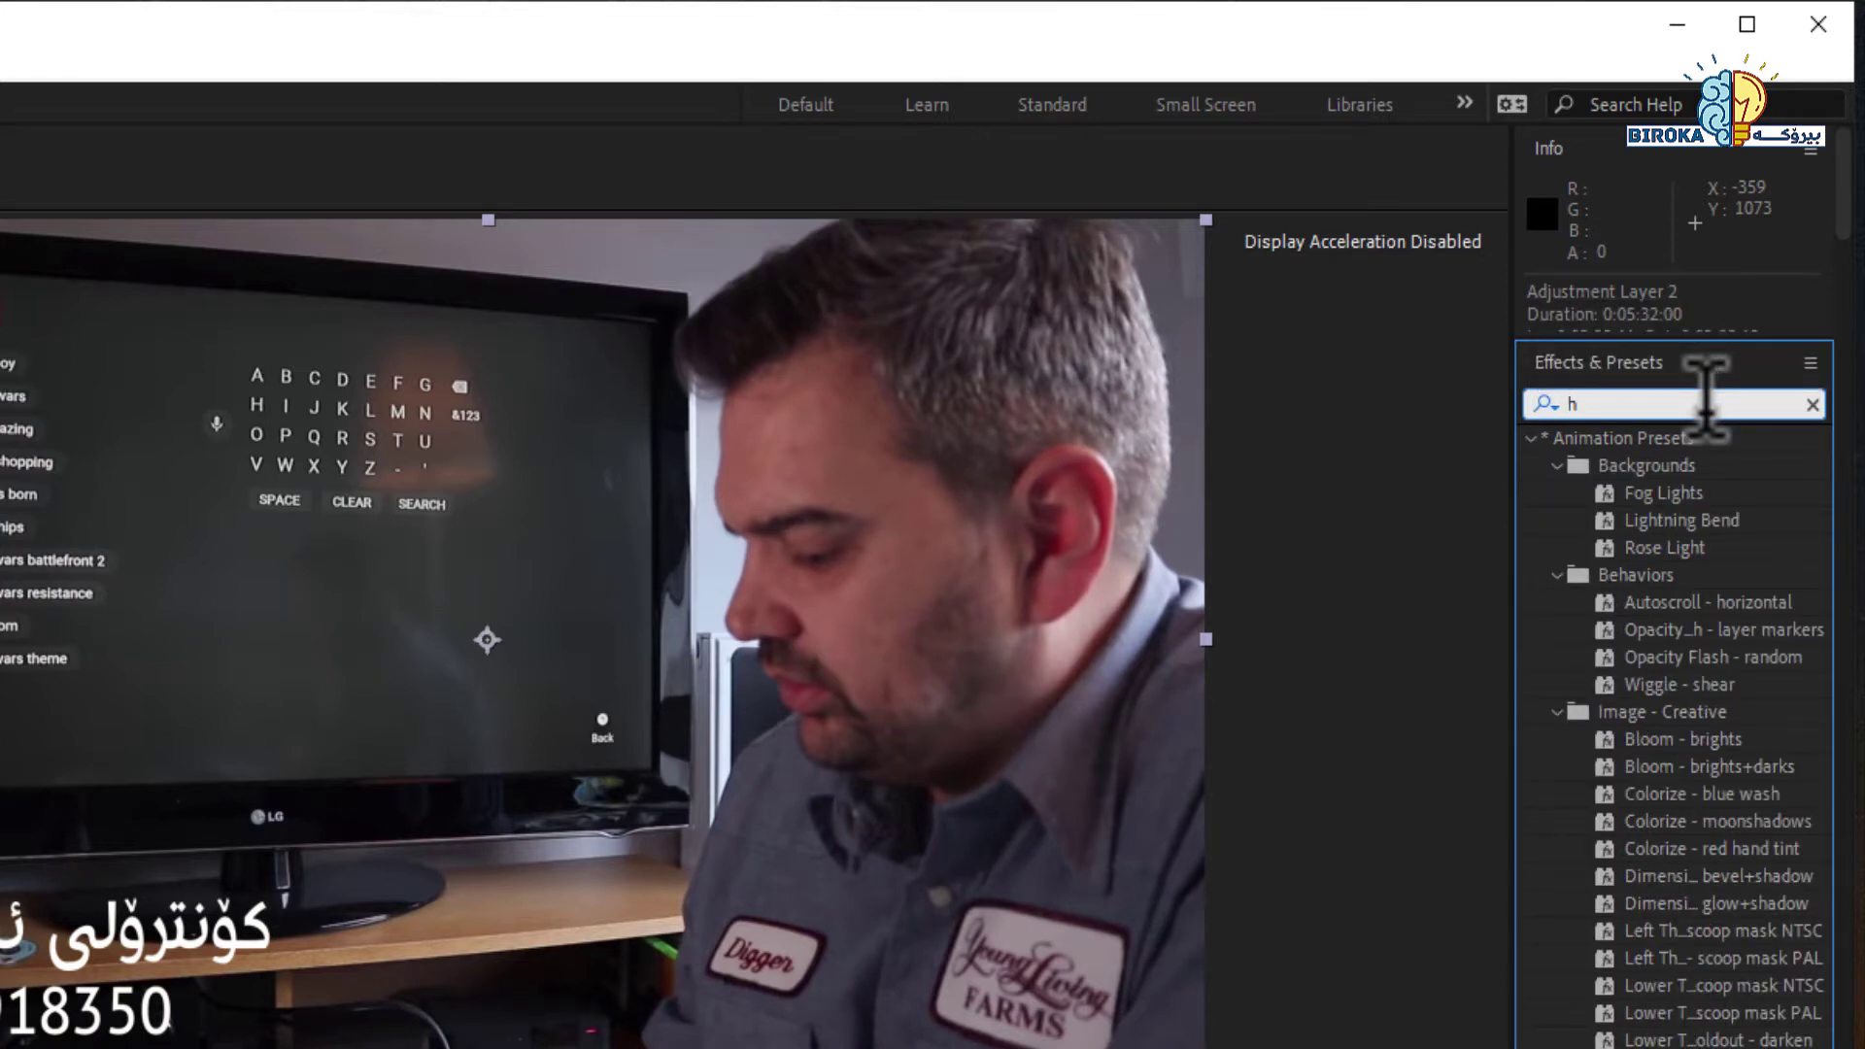
text(ue)
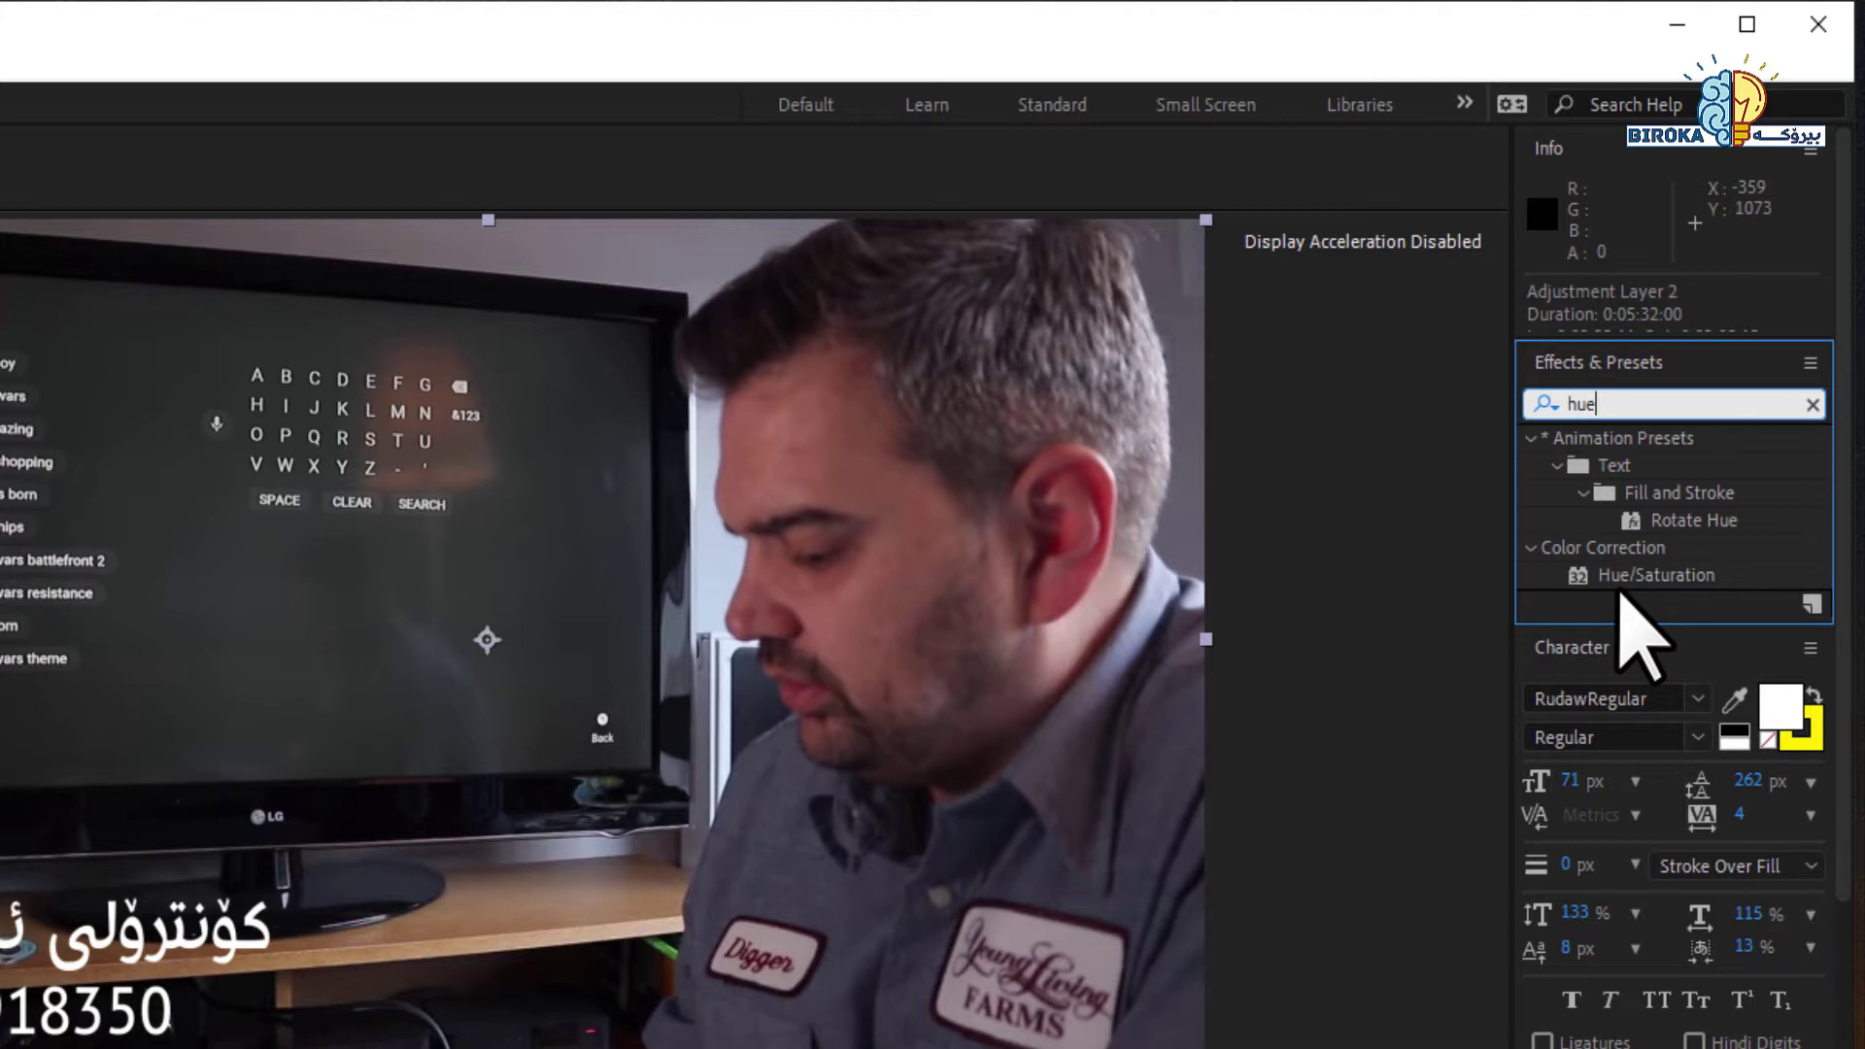
click(1623, 578)
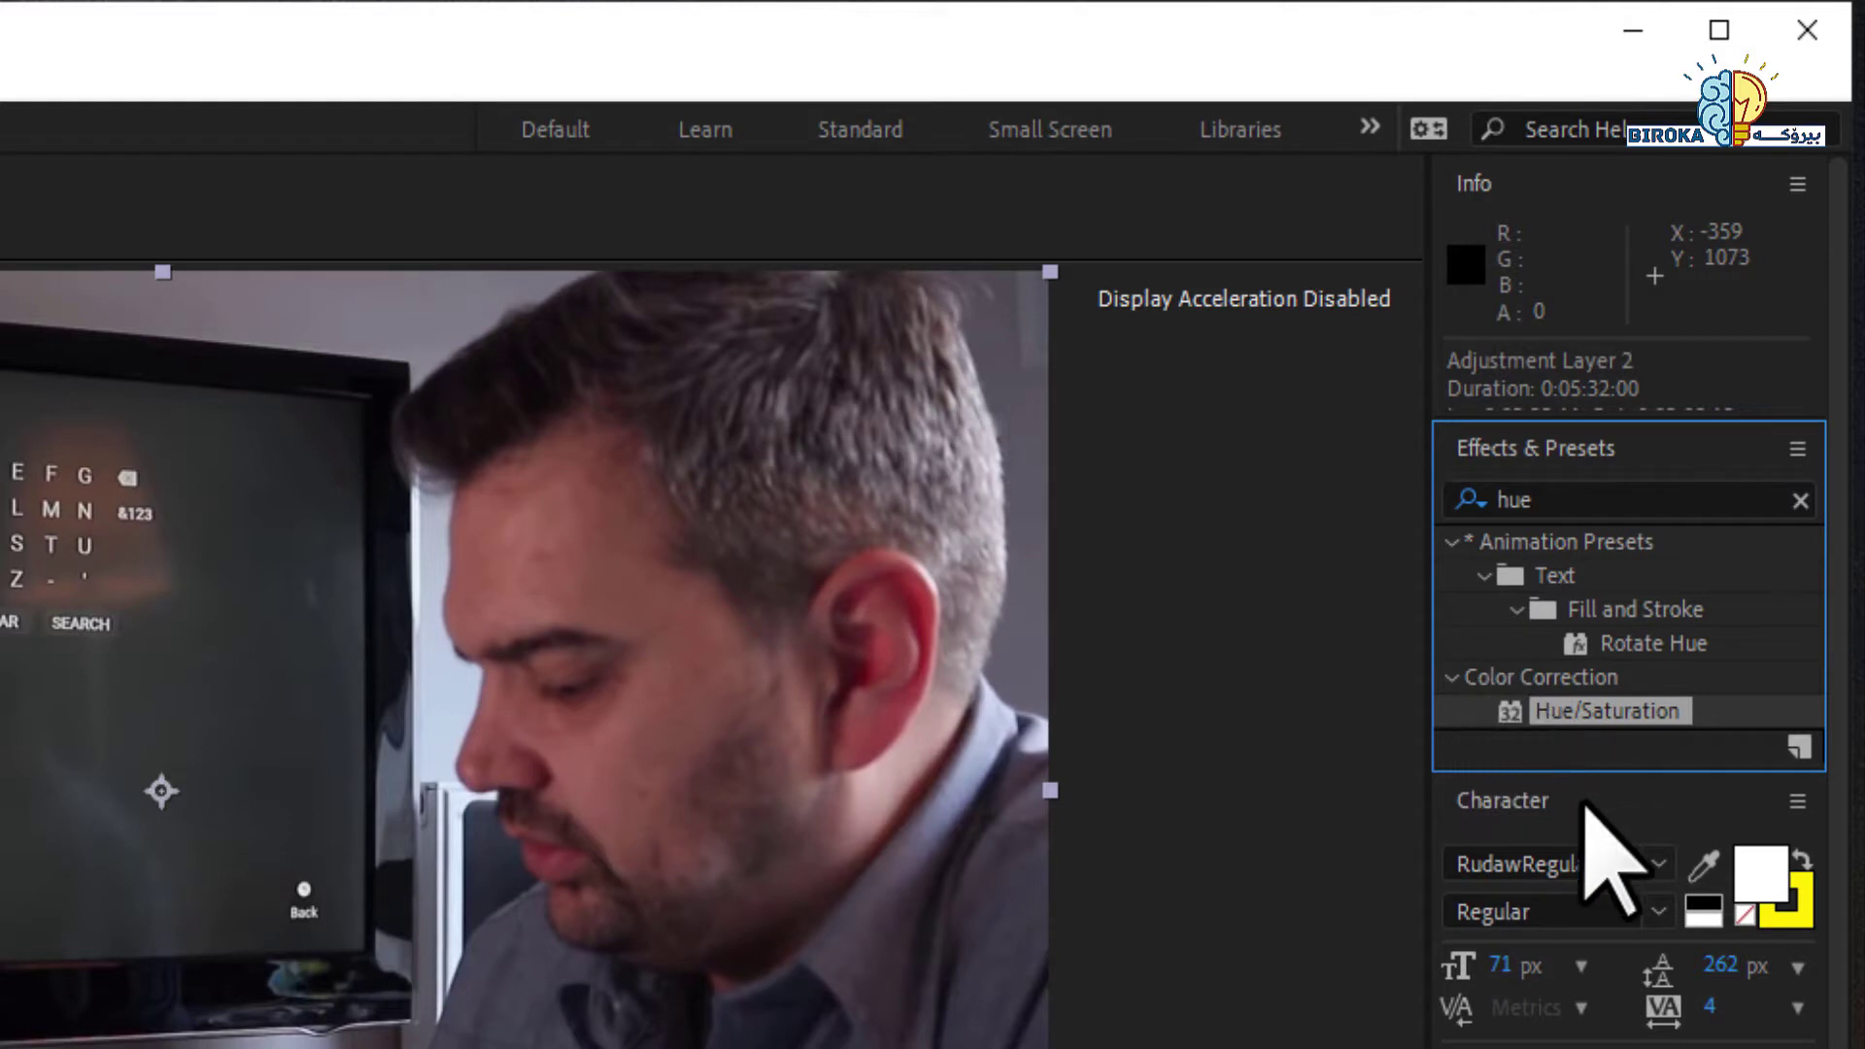
key(ctrl+s)
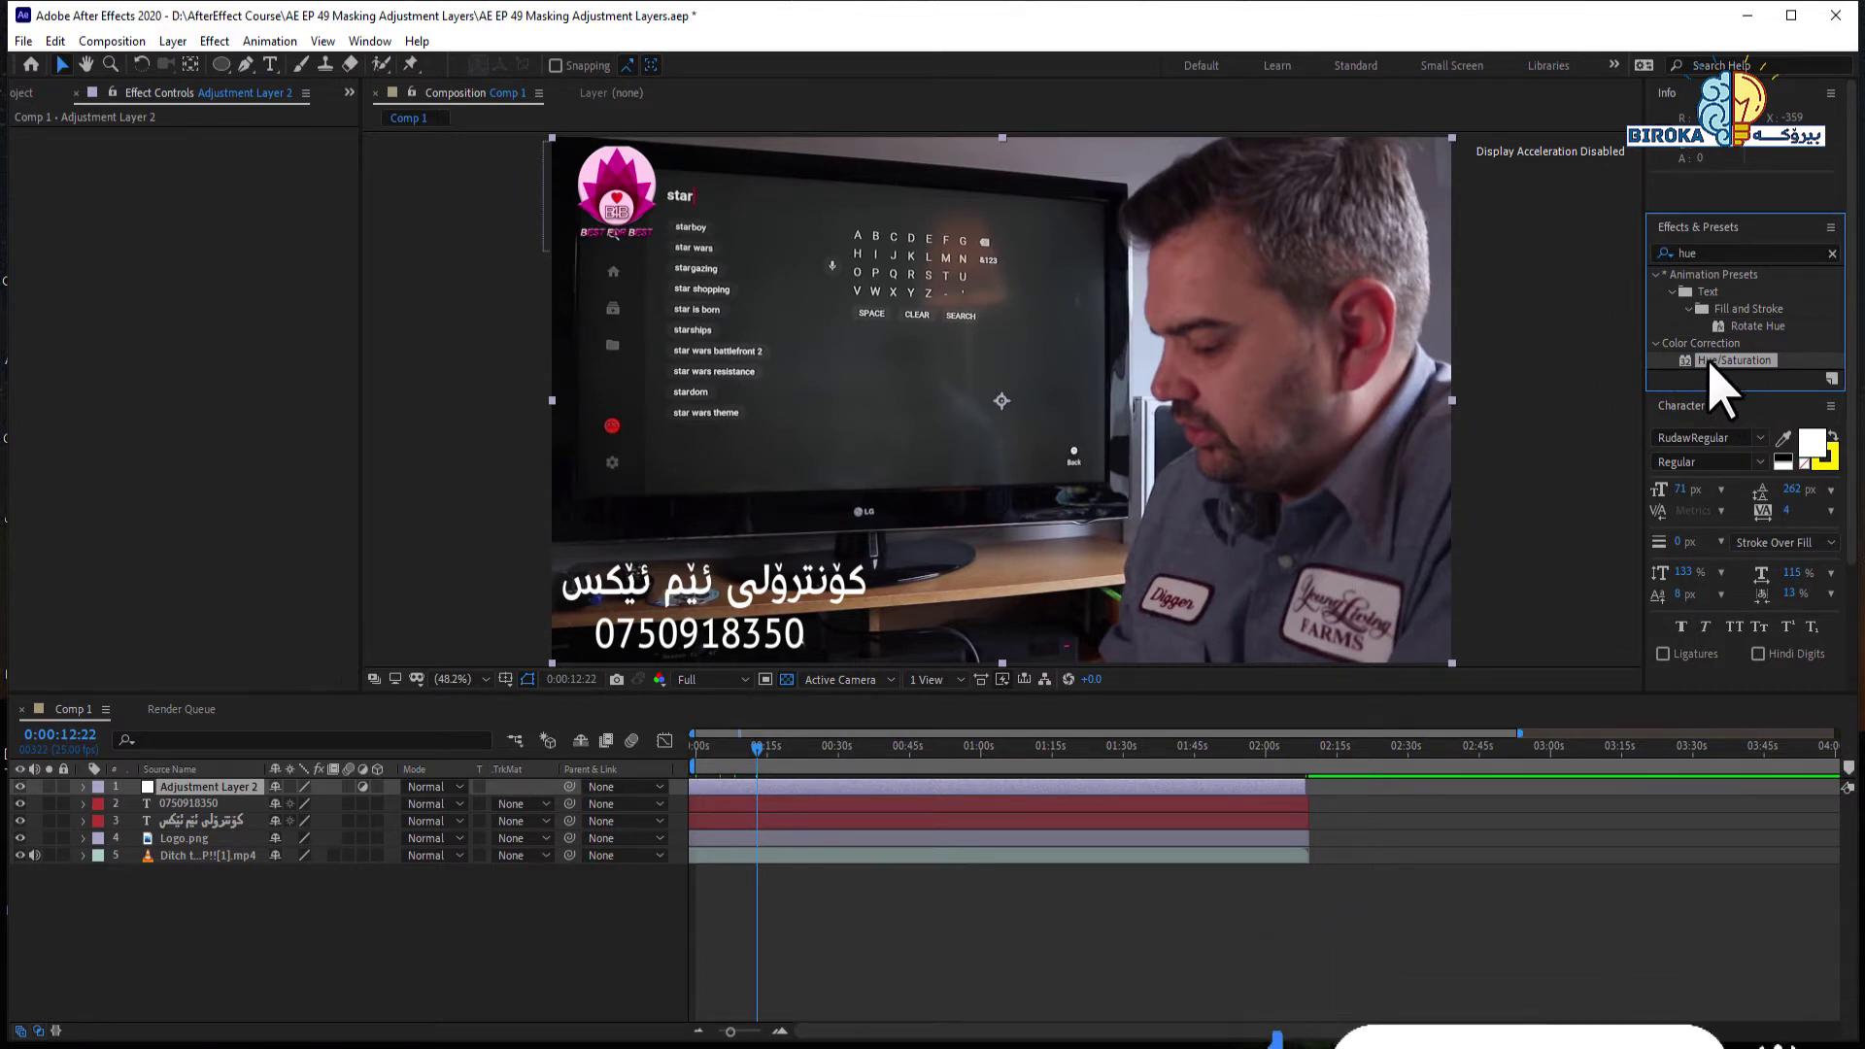
drag(1711, 363, 807, 793)
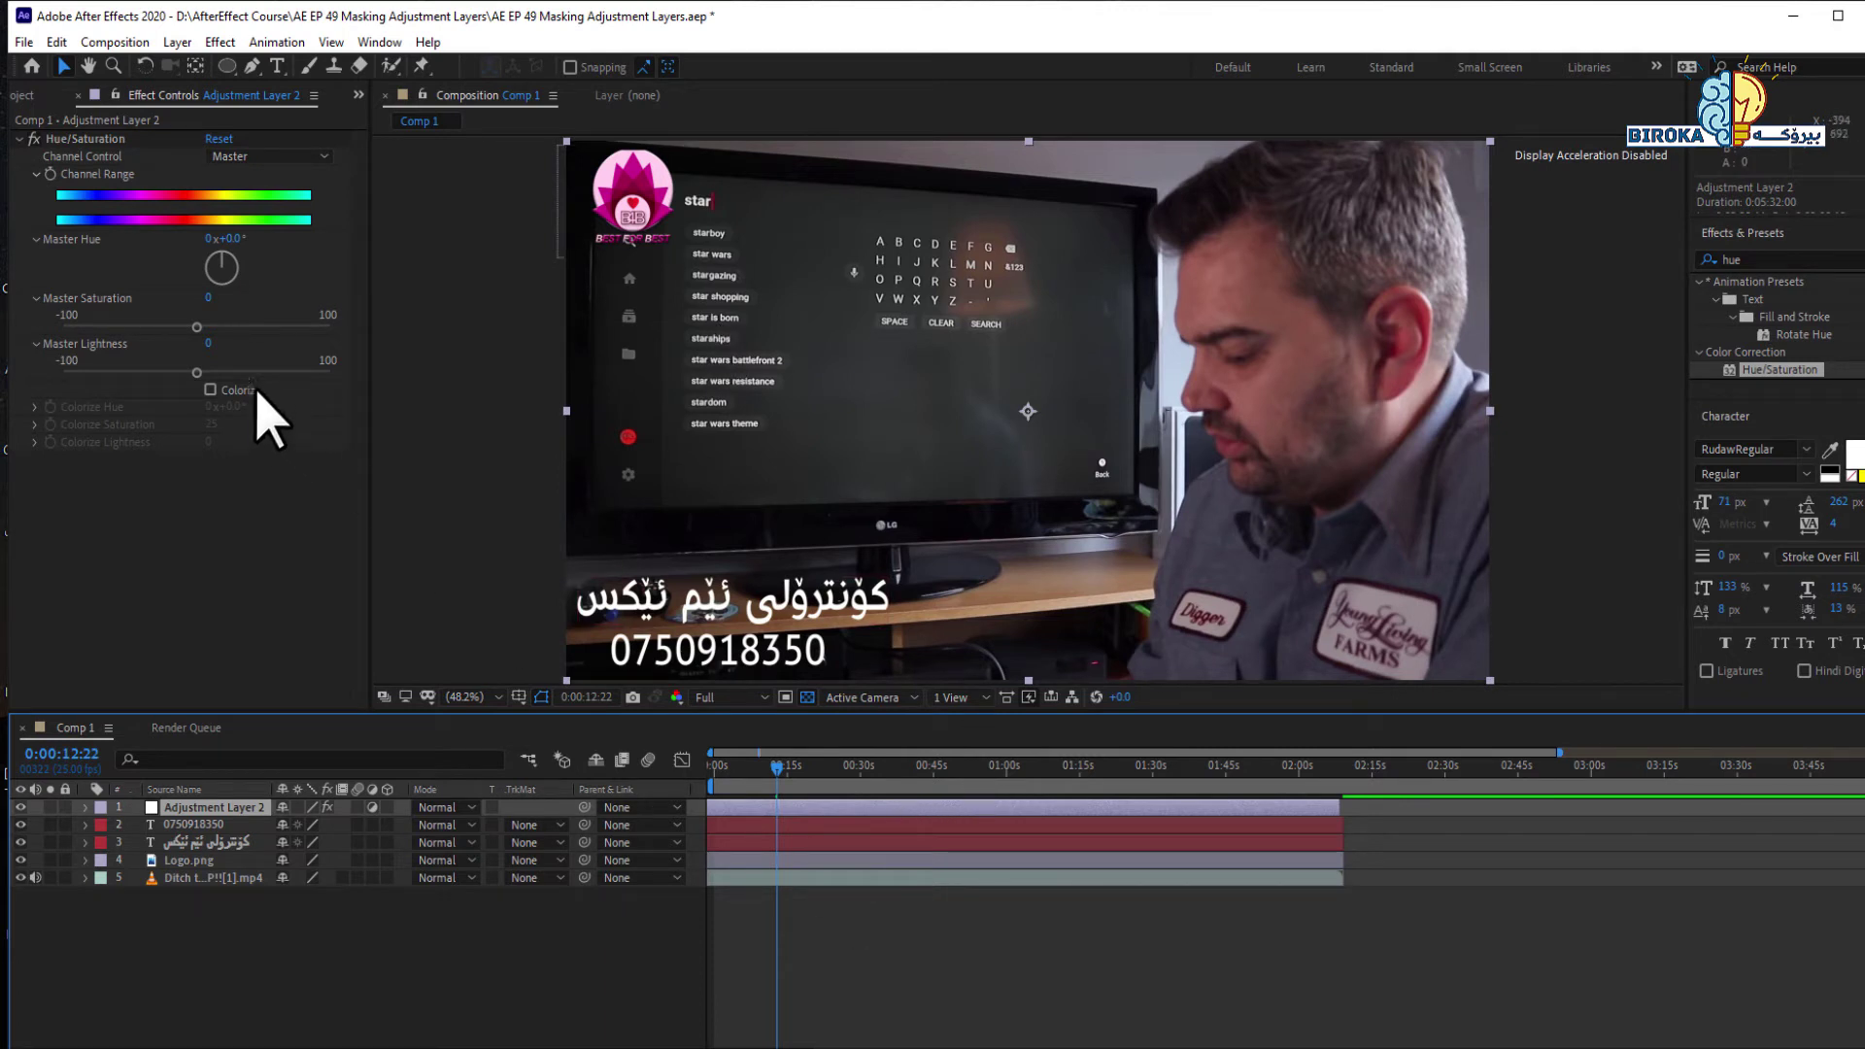
Step: Set the Hue/Saturation effect's Master Saturation to 27 and Master Lightness to -16
drag(208, 327, 226, 331)
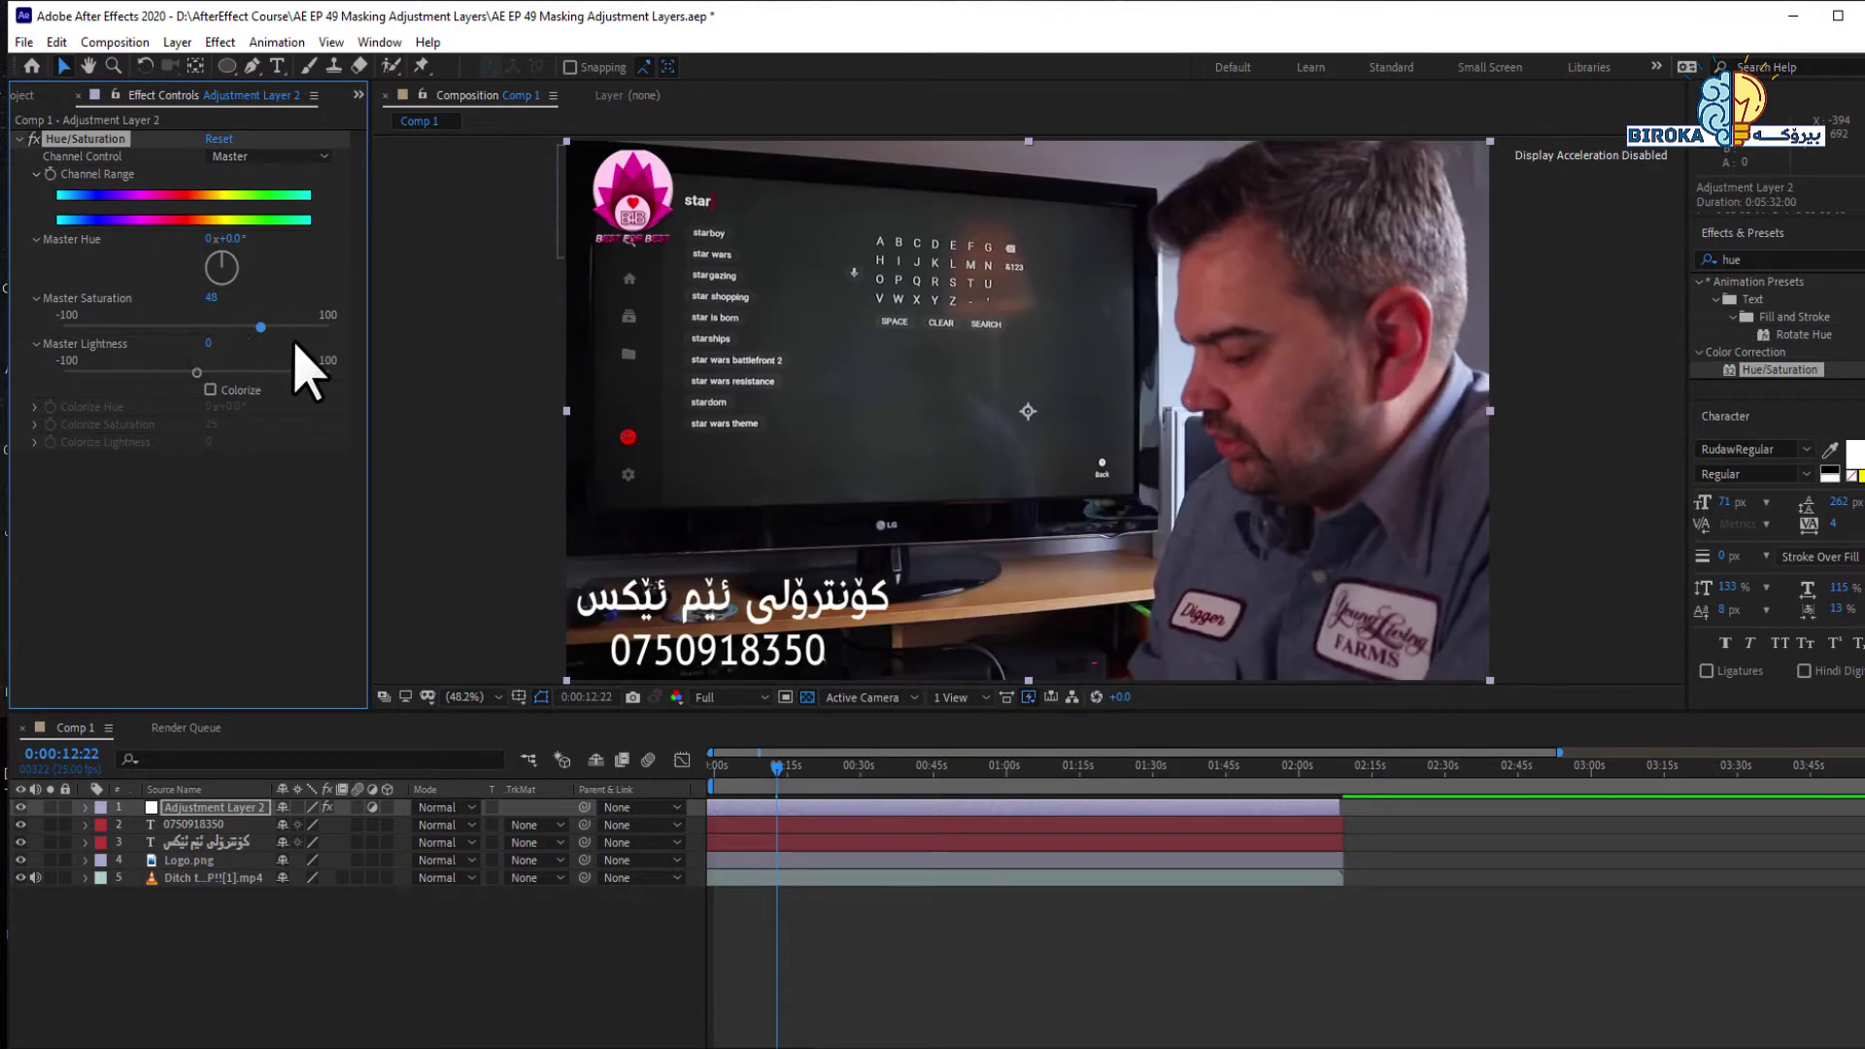
drag(295, 342, 294, 335)
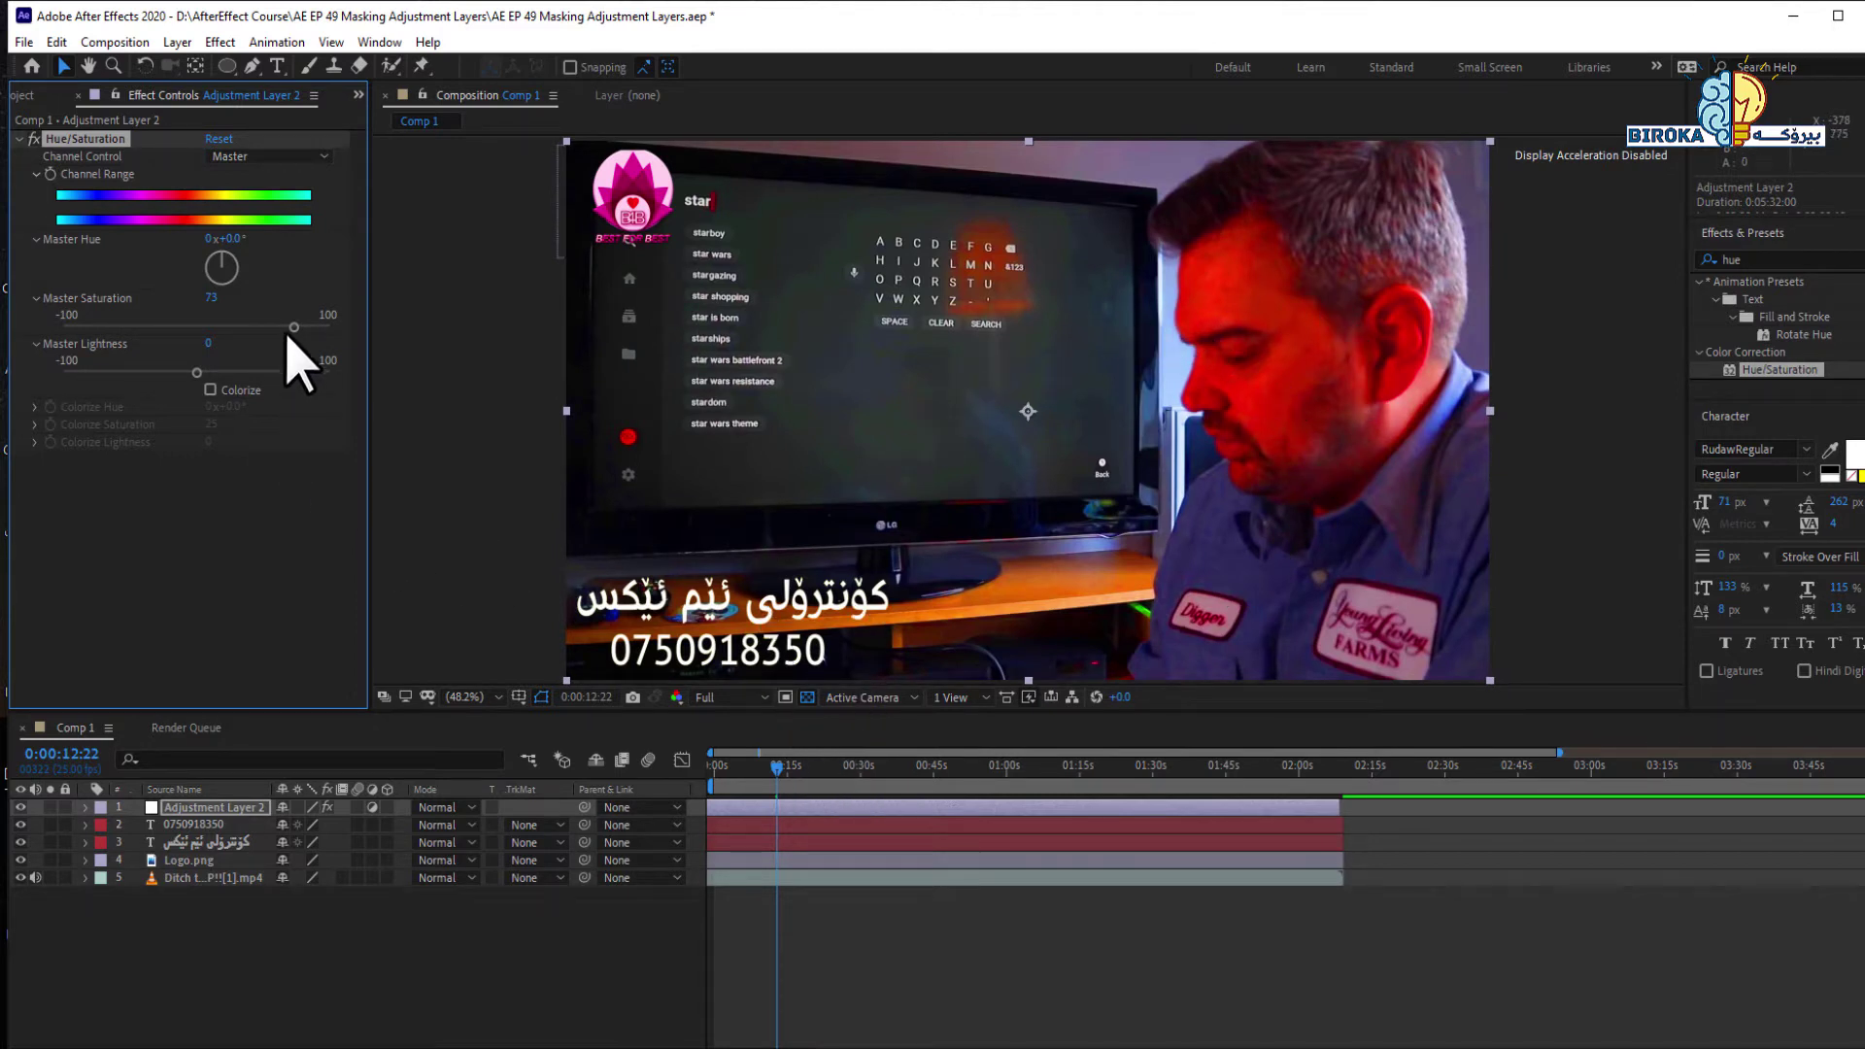
drag(279, 328, 217, 332)
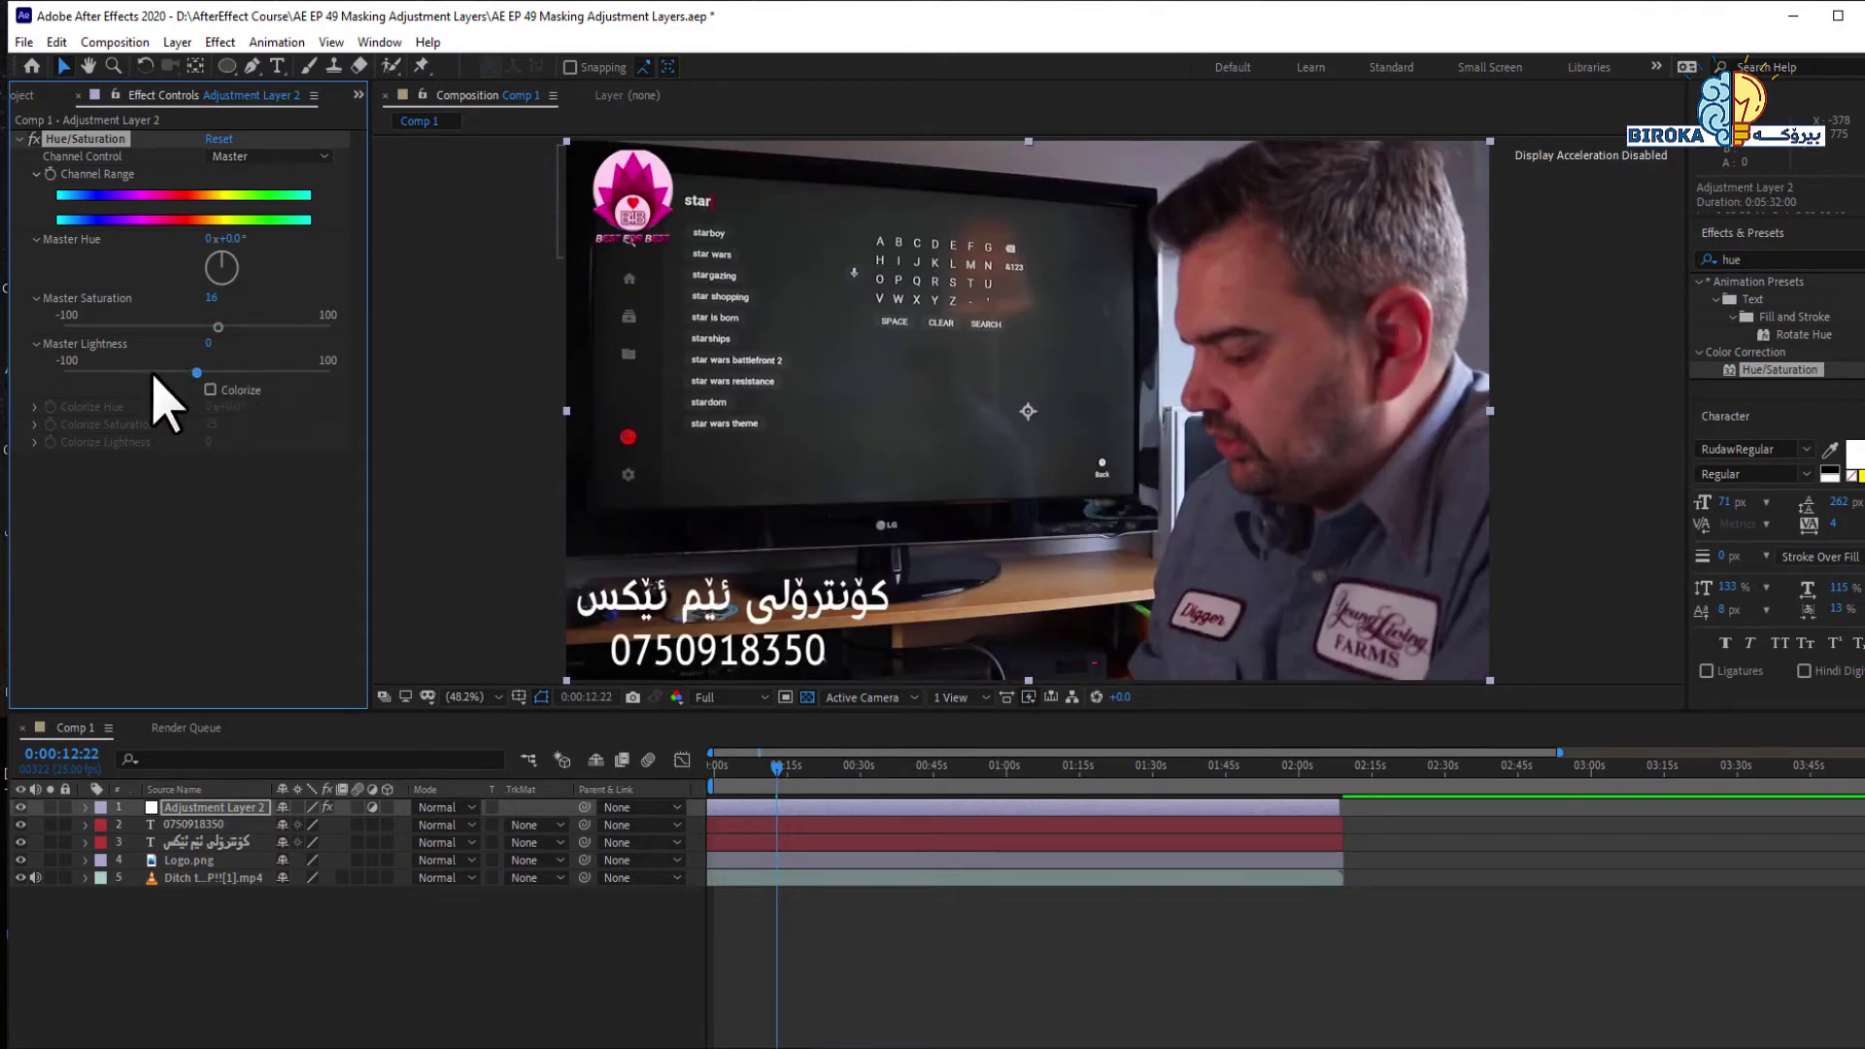
drag(215, 379, 233, 328)
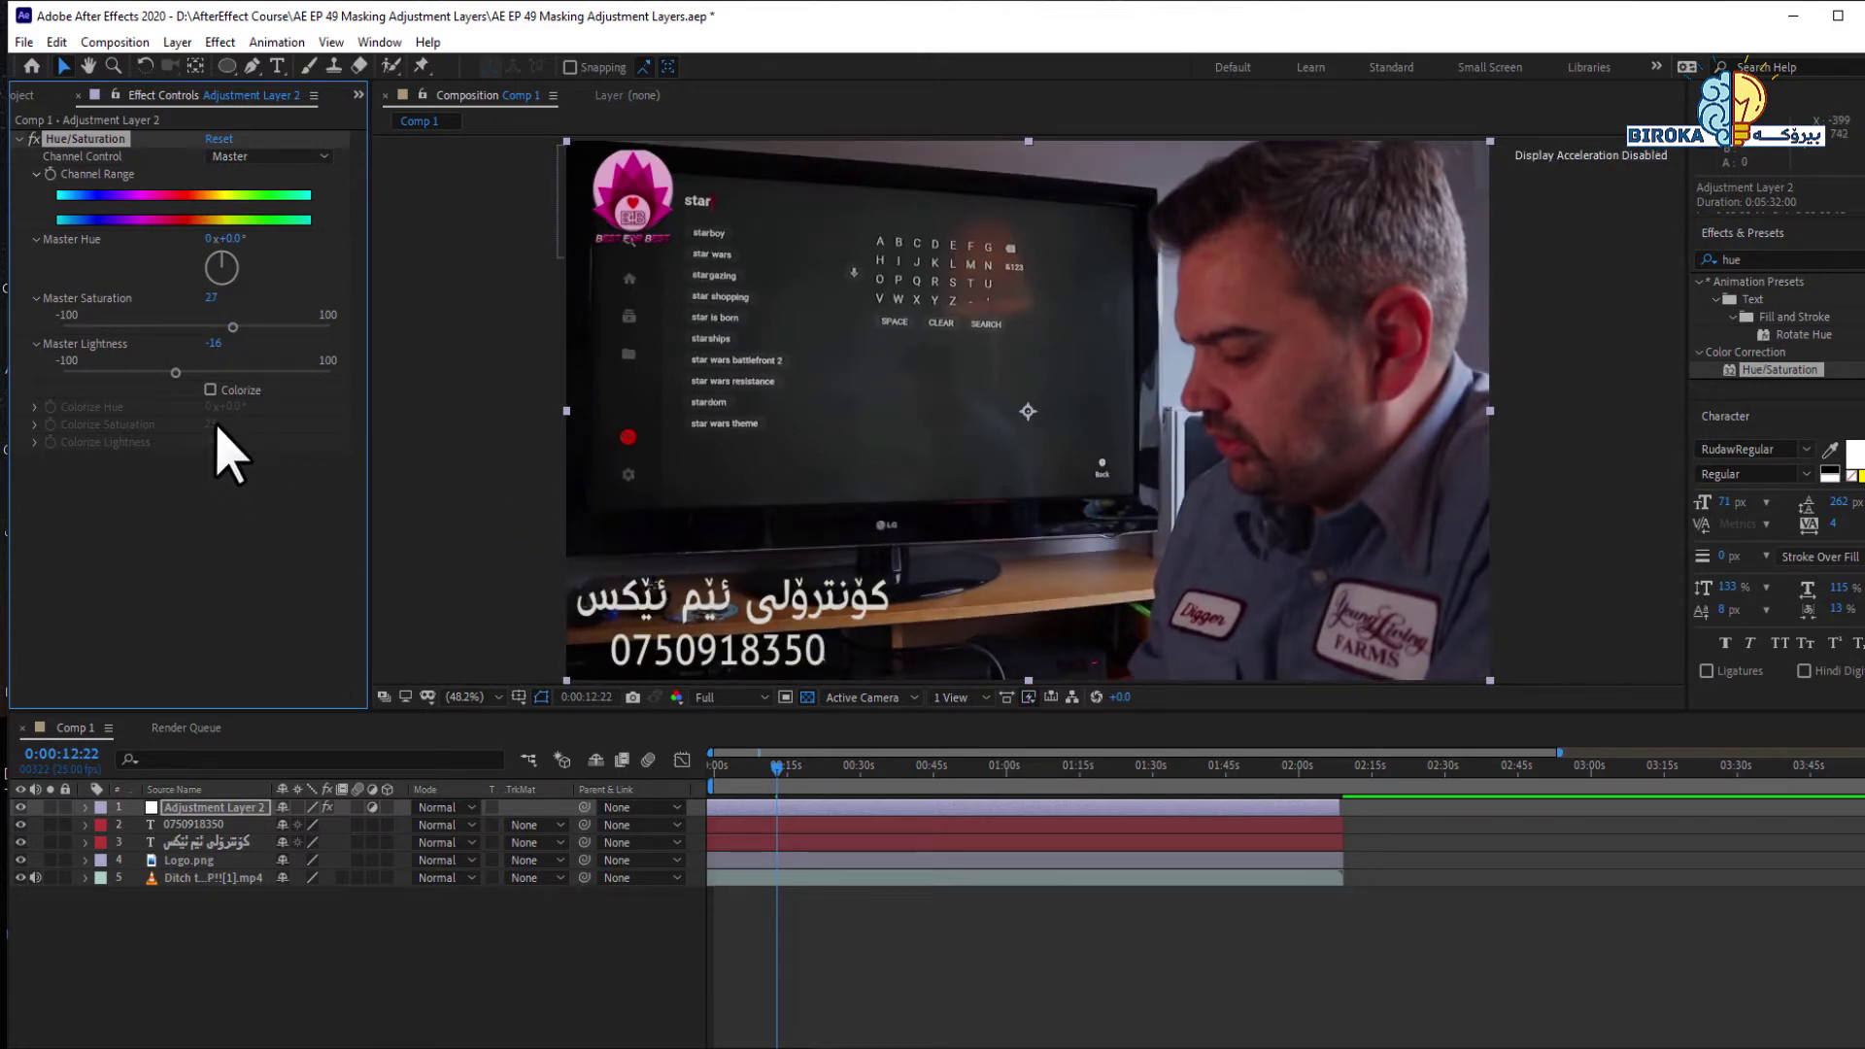
Step: Enable Colorize, set Colorize Hue to 112° and Colorize Saturation to 76, and try a higher Colorize Lightness
click(210, 390)
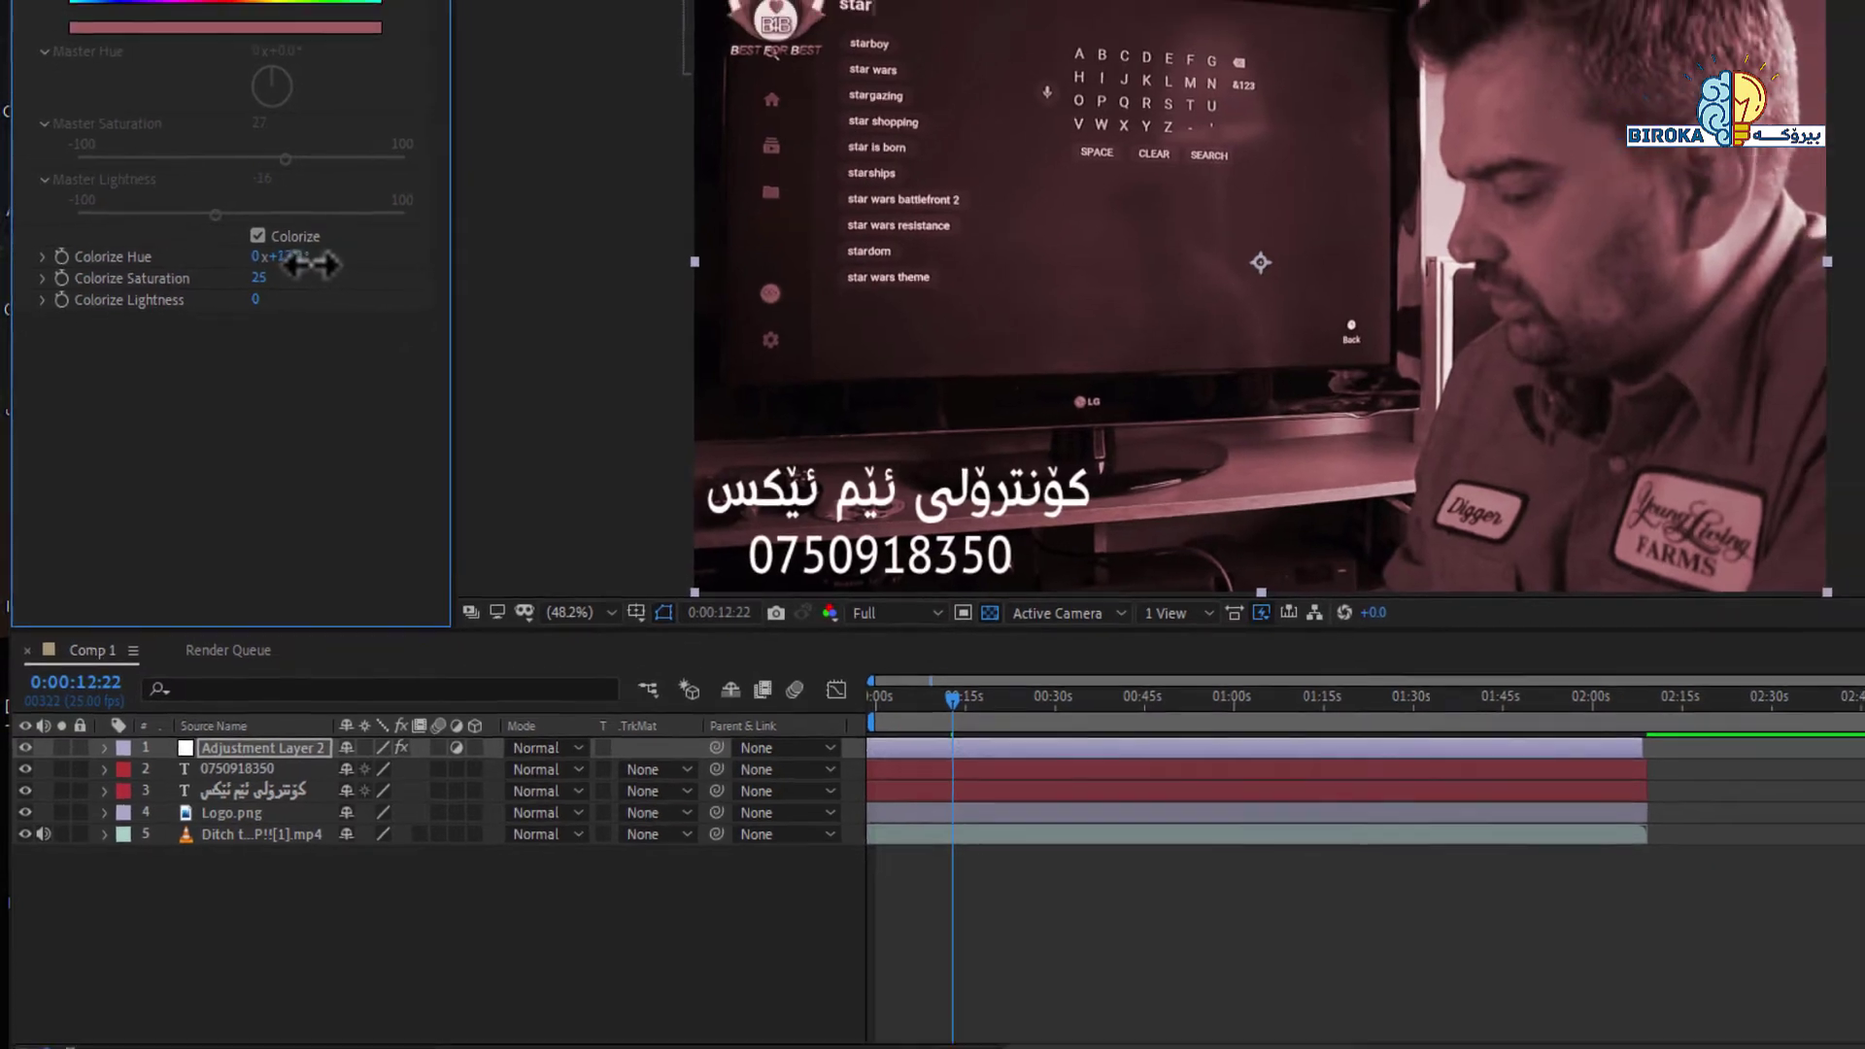
drag(301, 257, 327, 259)
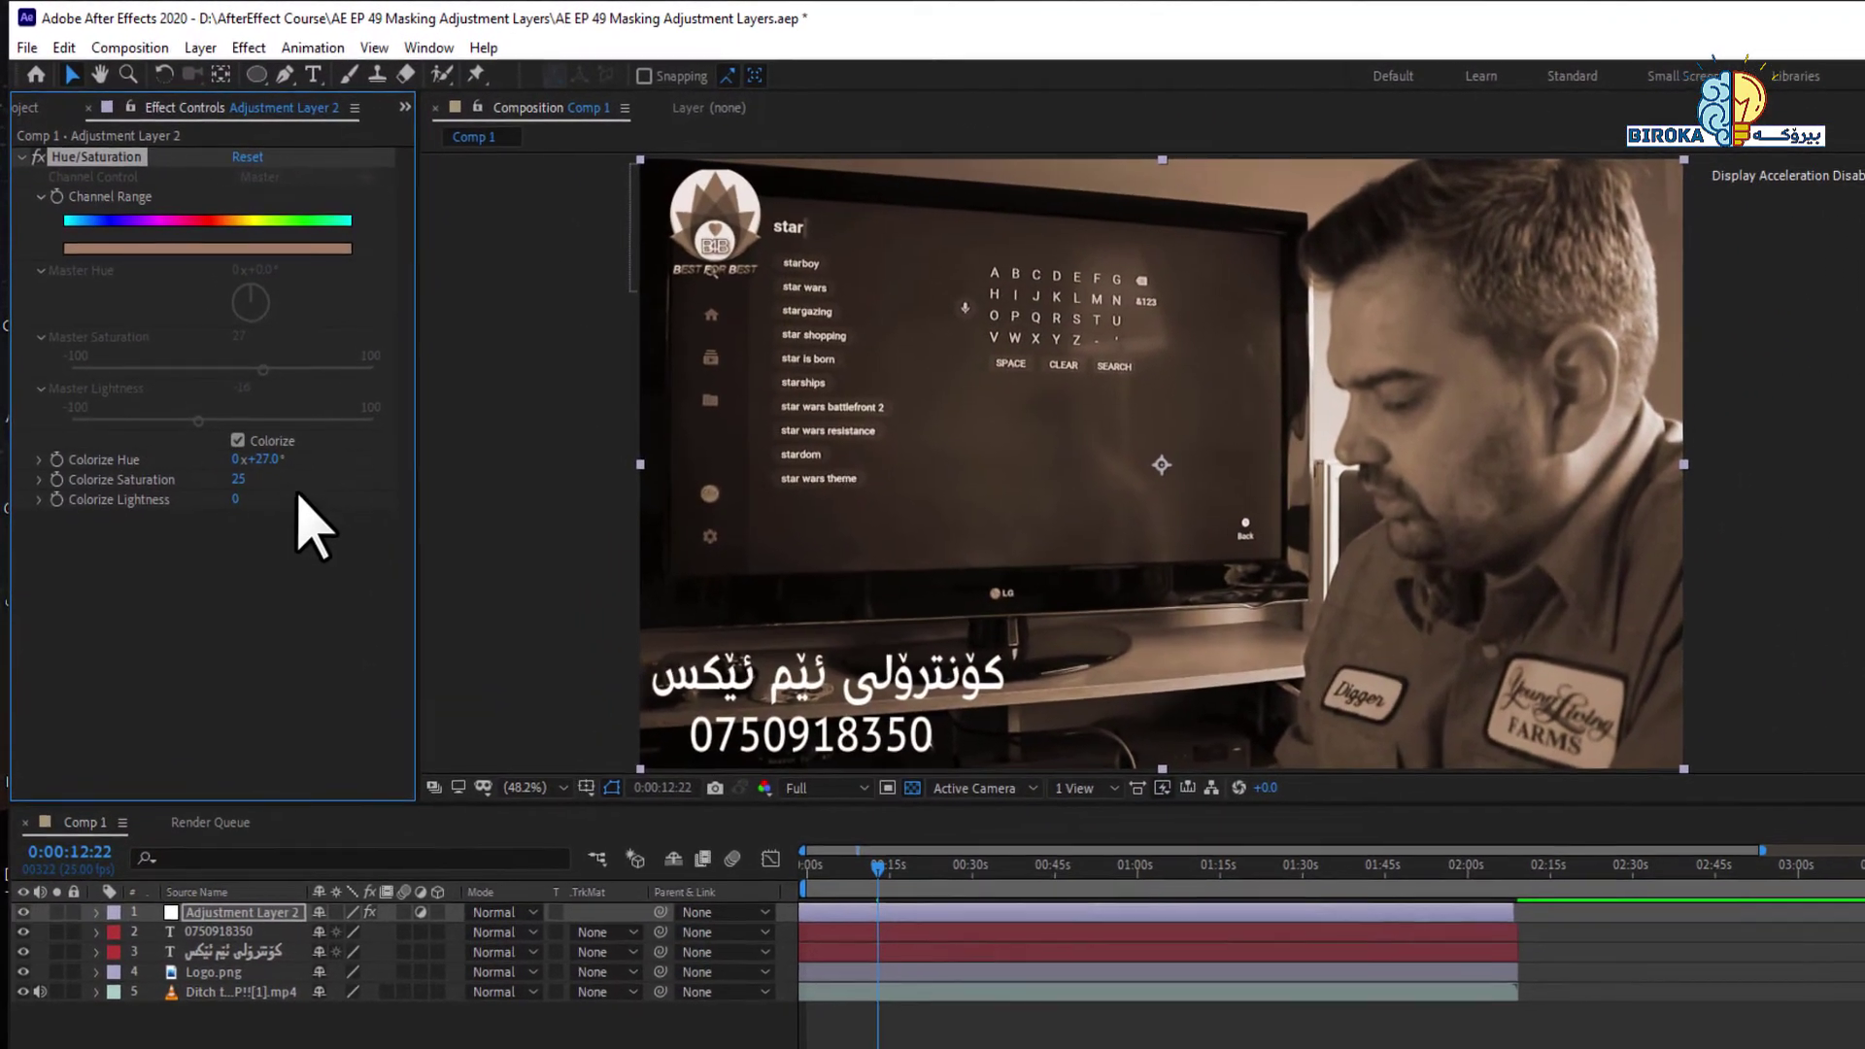
drag(260, 460, 380, 483)
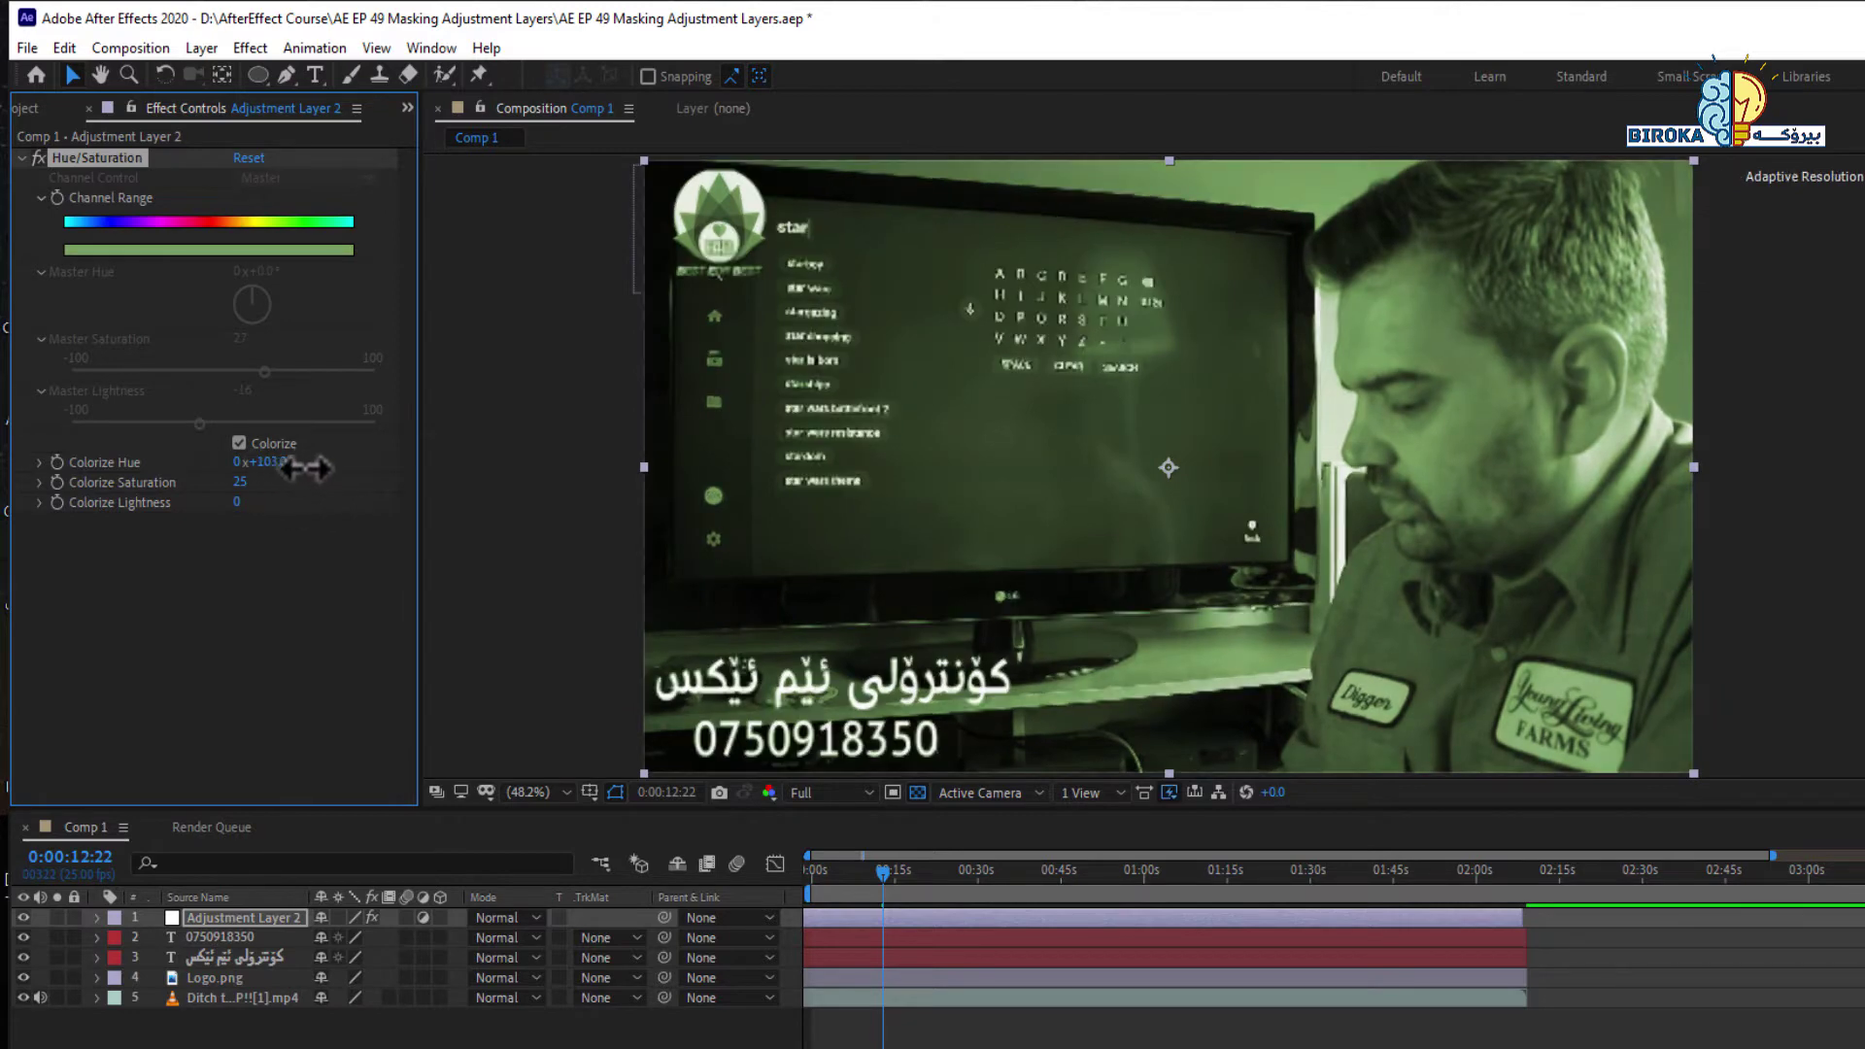
drag(242, 483, 320, 559)
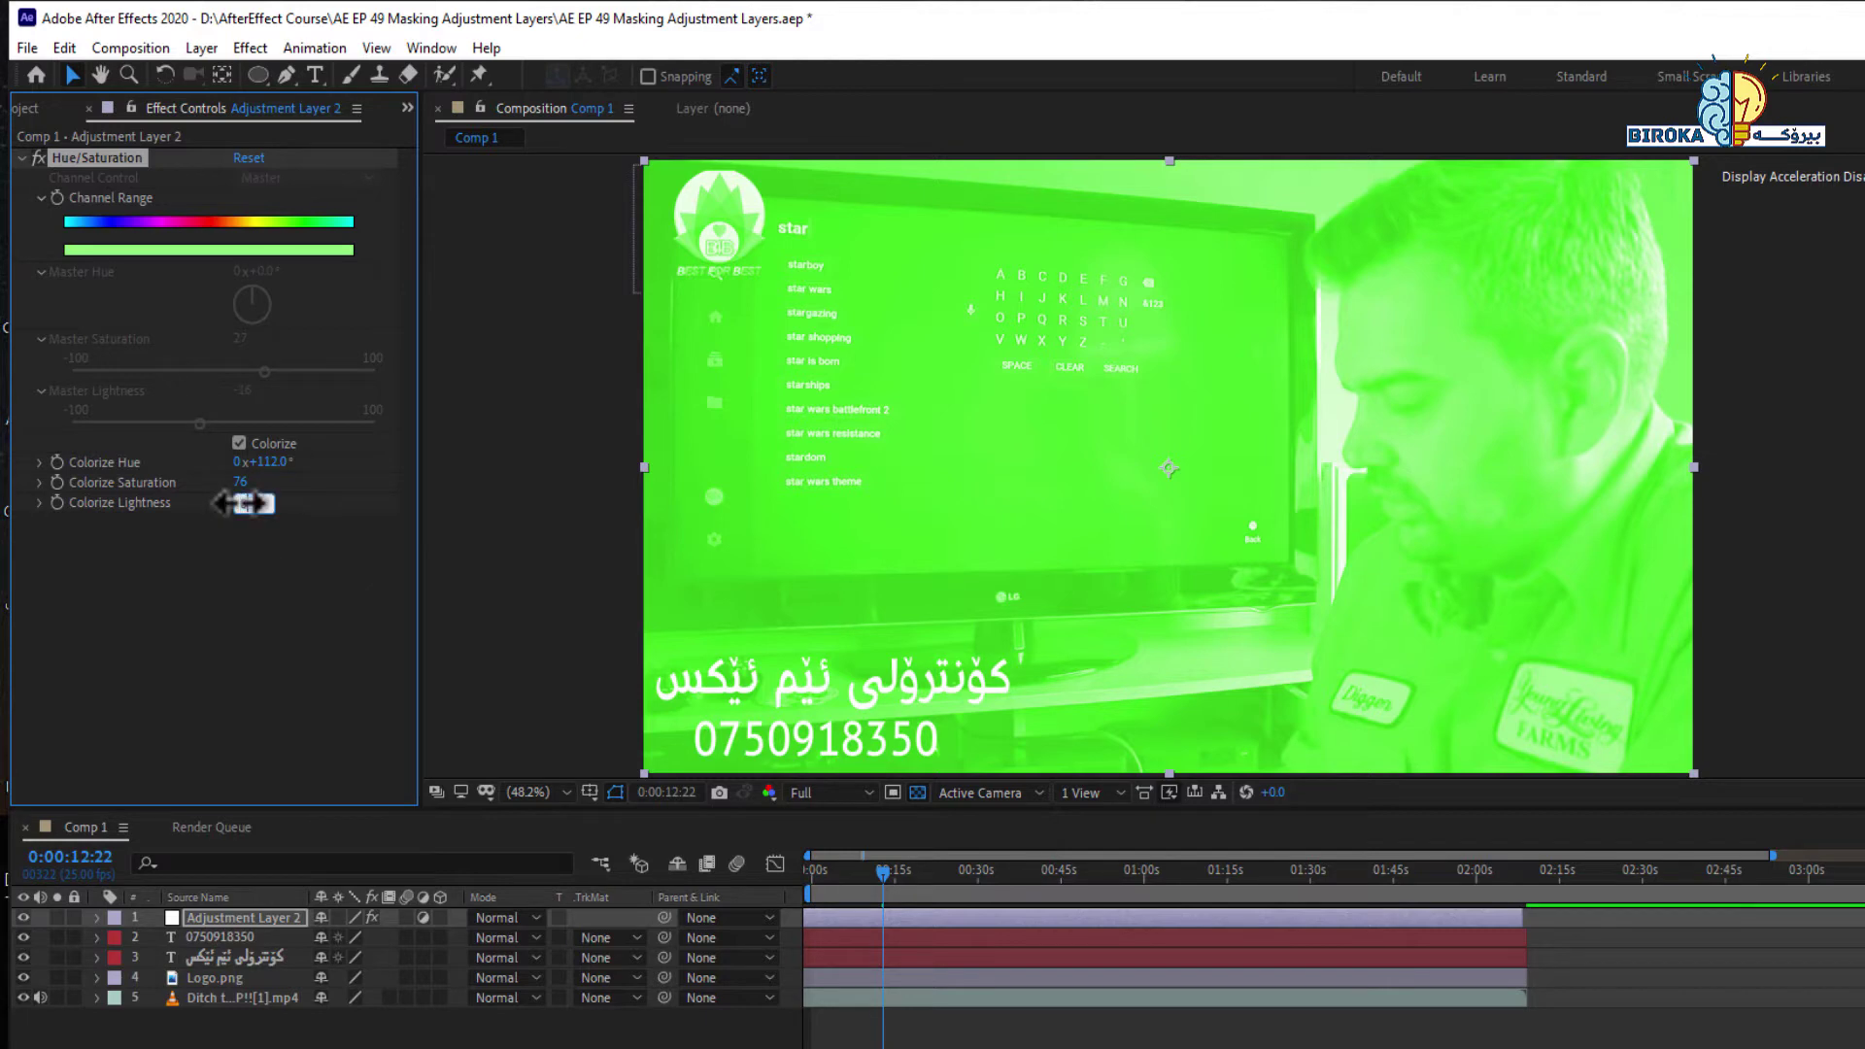
Step: Undo the Colorize Lightness and Hue changes, and set Colorize Hue to 20°
key(ctrl+z)
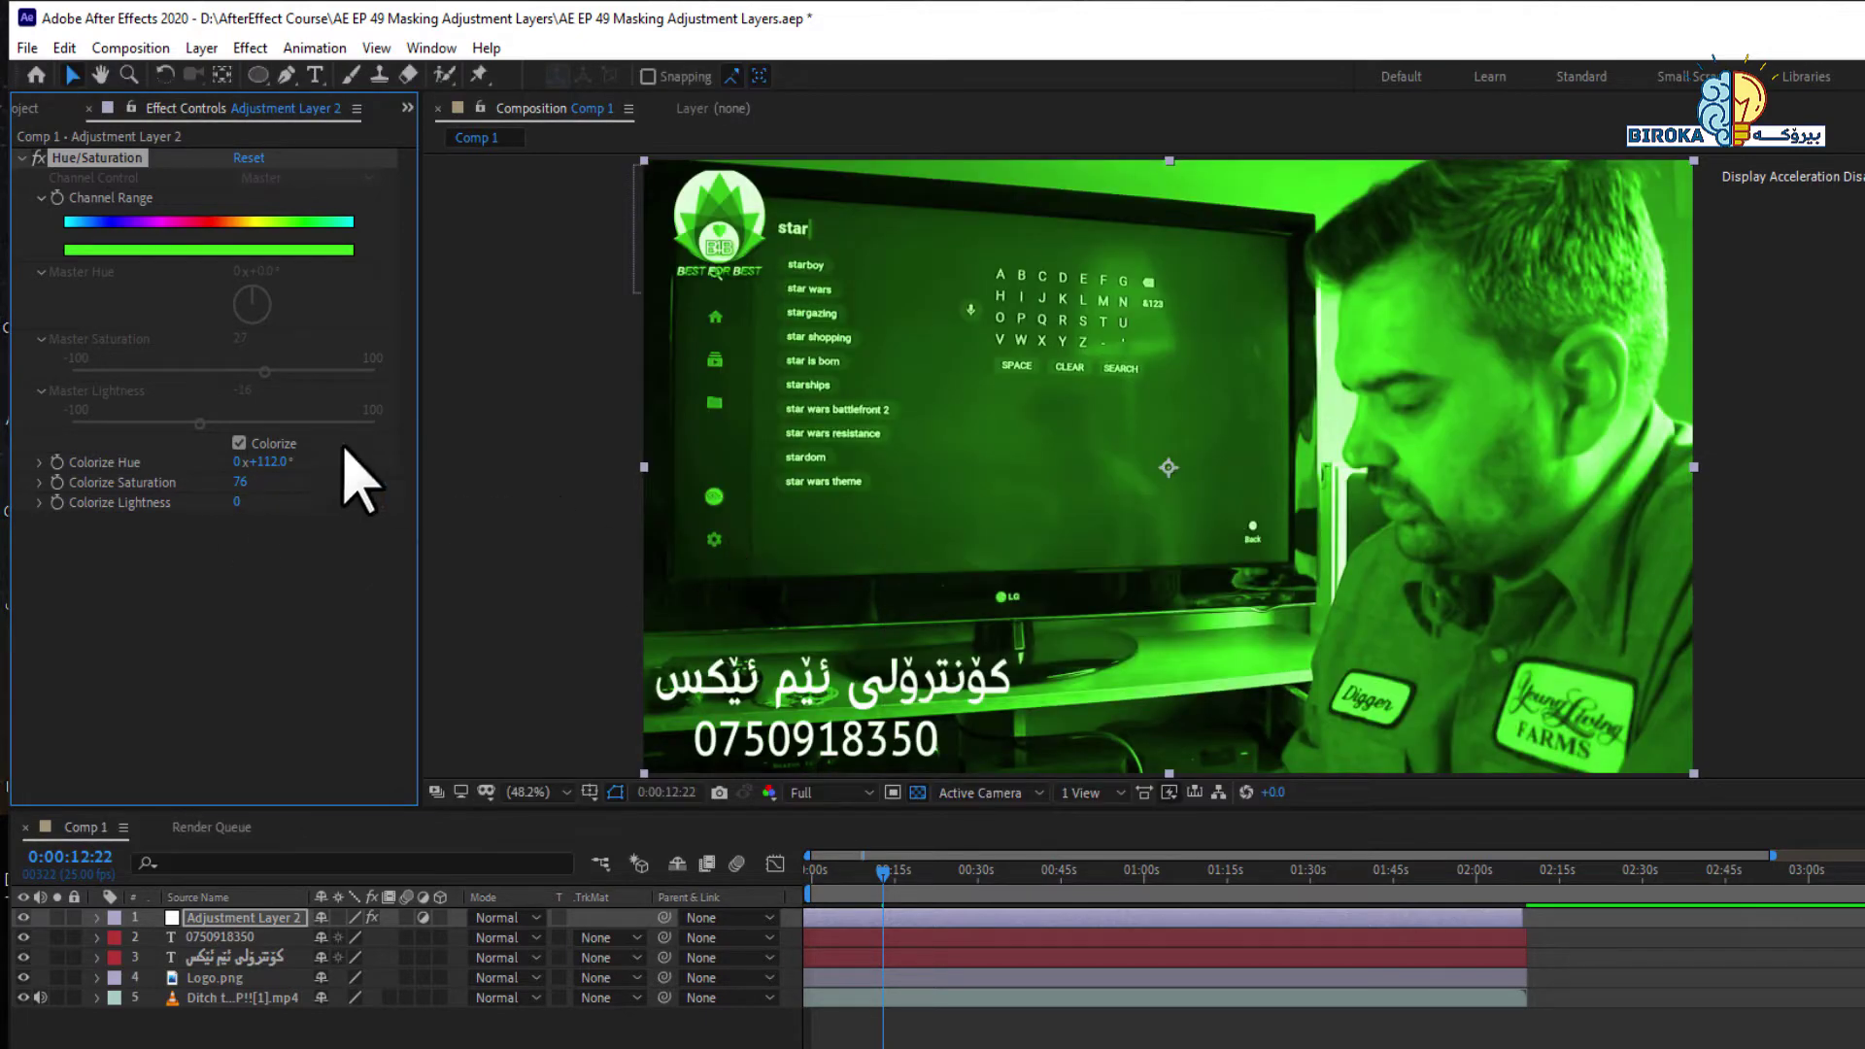
key(ctrl+z)
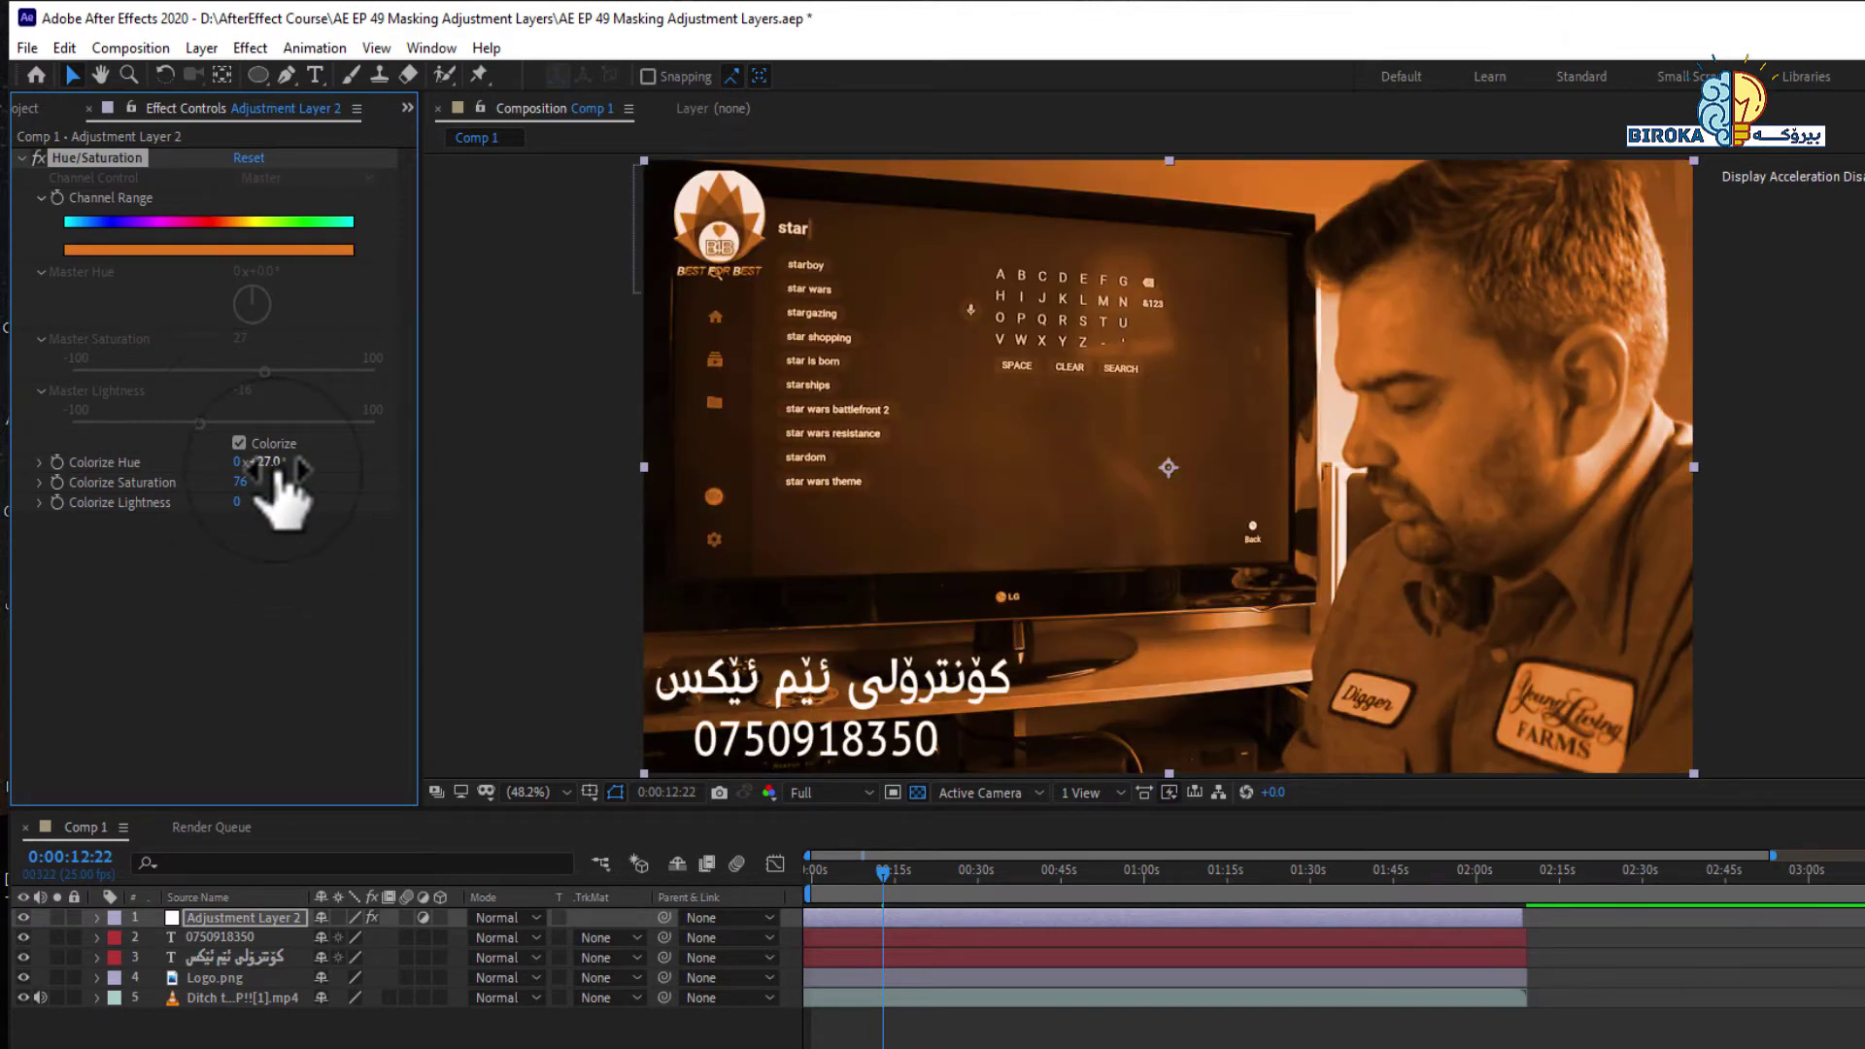
drag(277, 471, 262, 478)
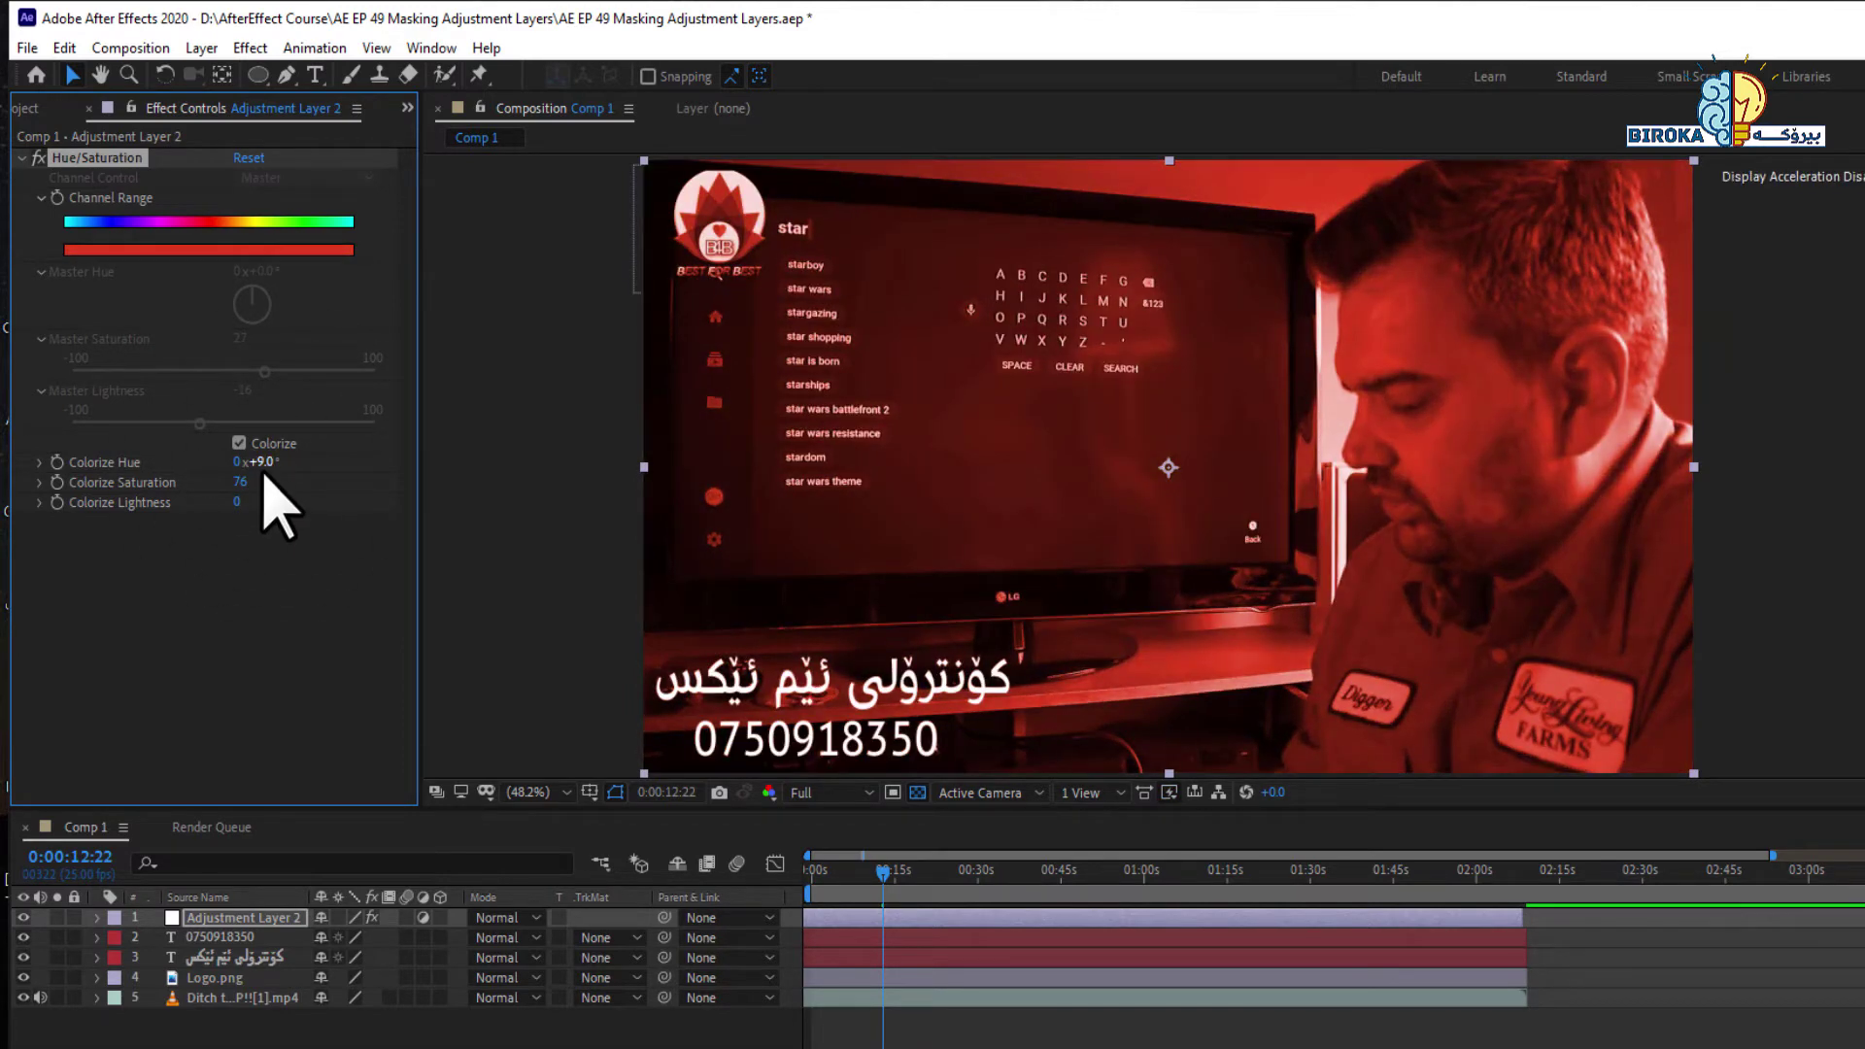
mouse_move(275, 495)
mouse_down()
mouse_move(289, 515)
mouse_move(276, 467)
mouse_up()
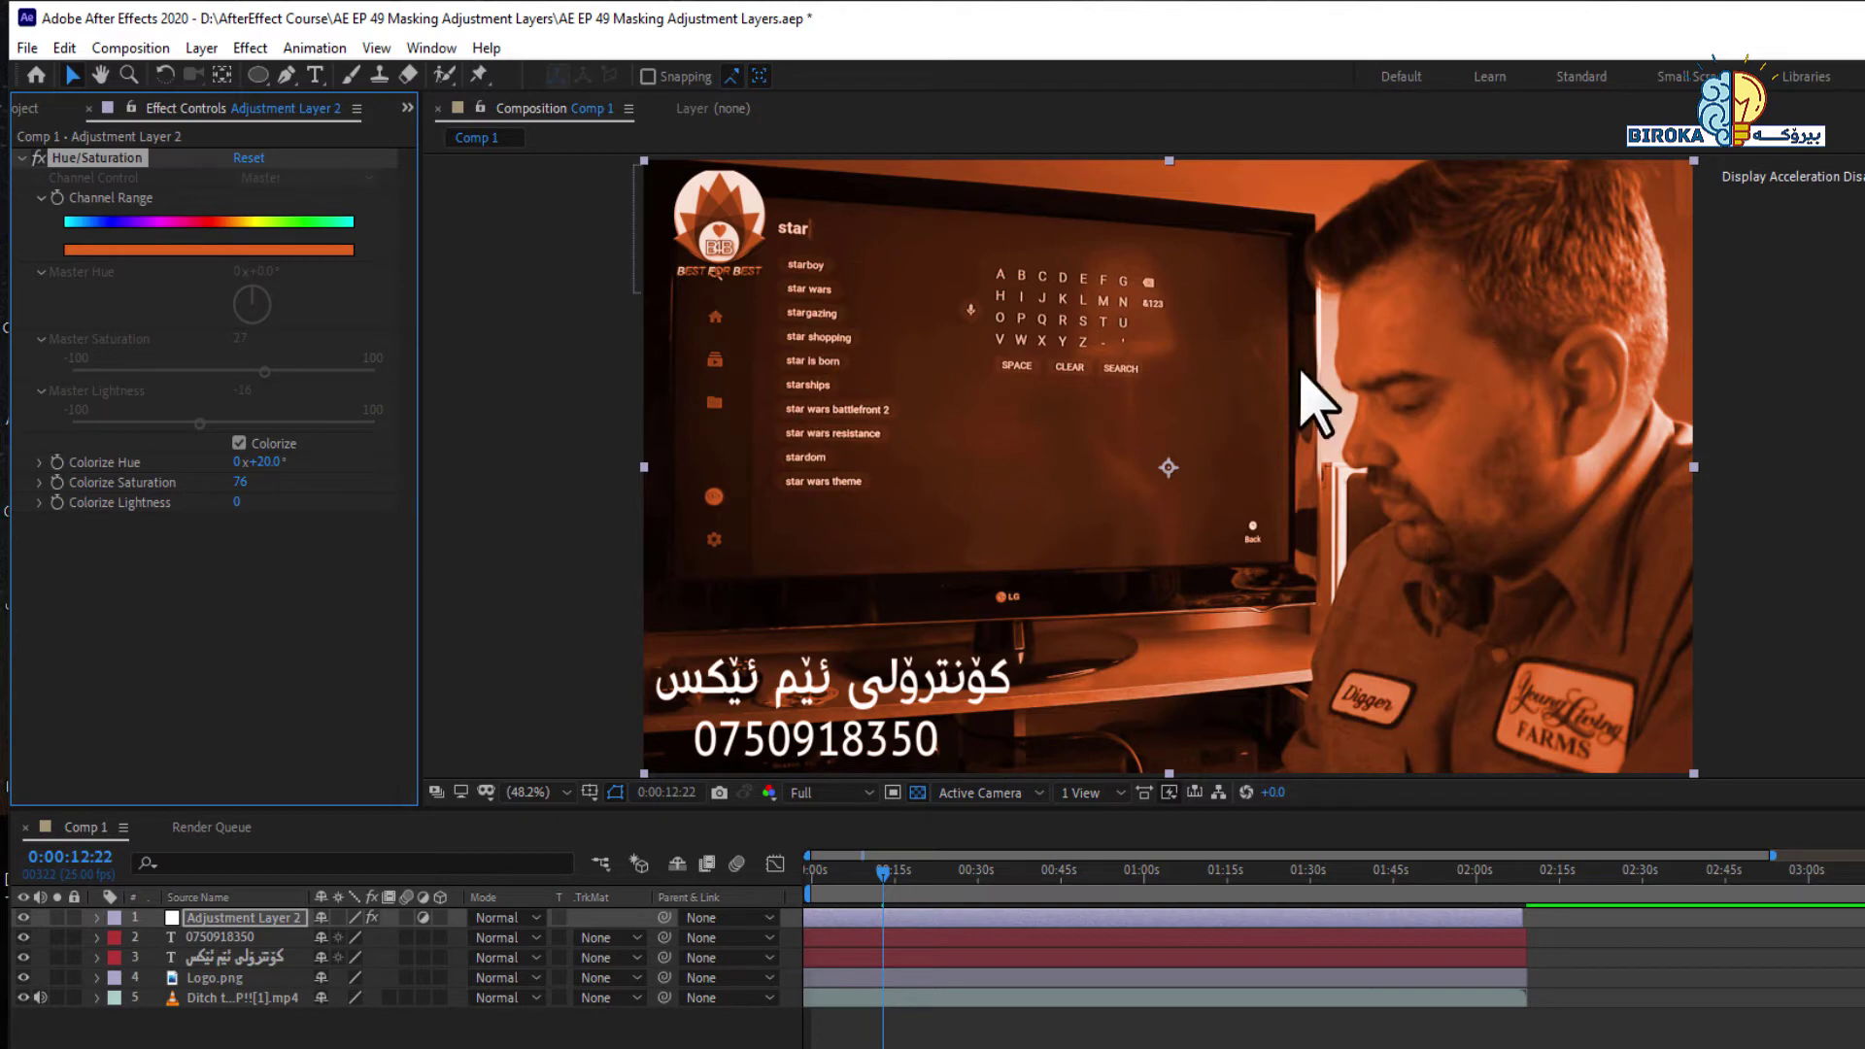
Step: Return to the first frame and maximize the composition view for masking the adjustment layer with the Pen tool
drag(882, 871, 788, 872)
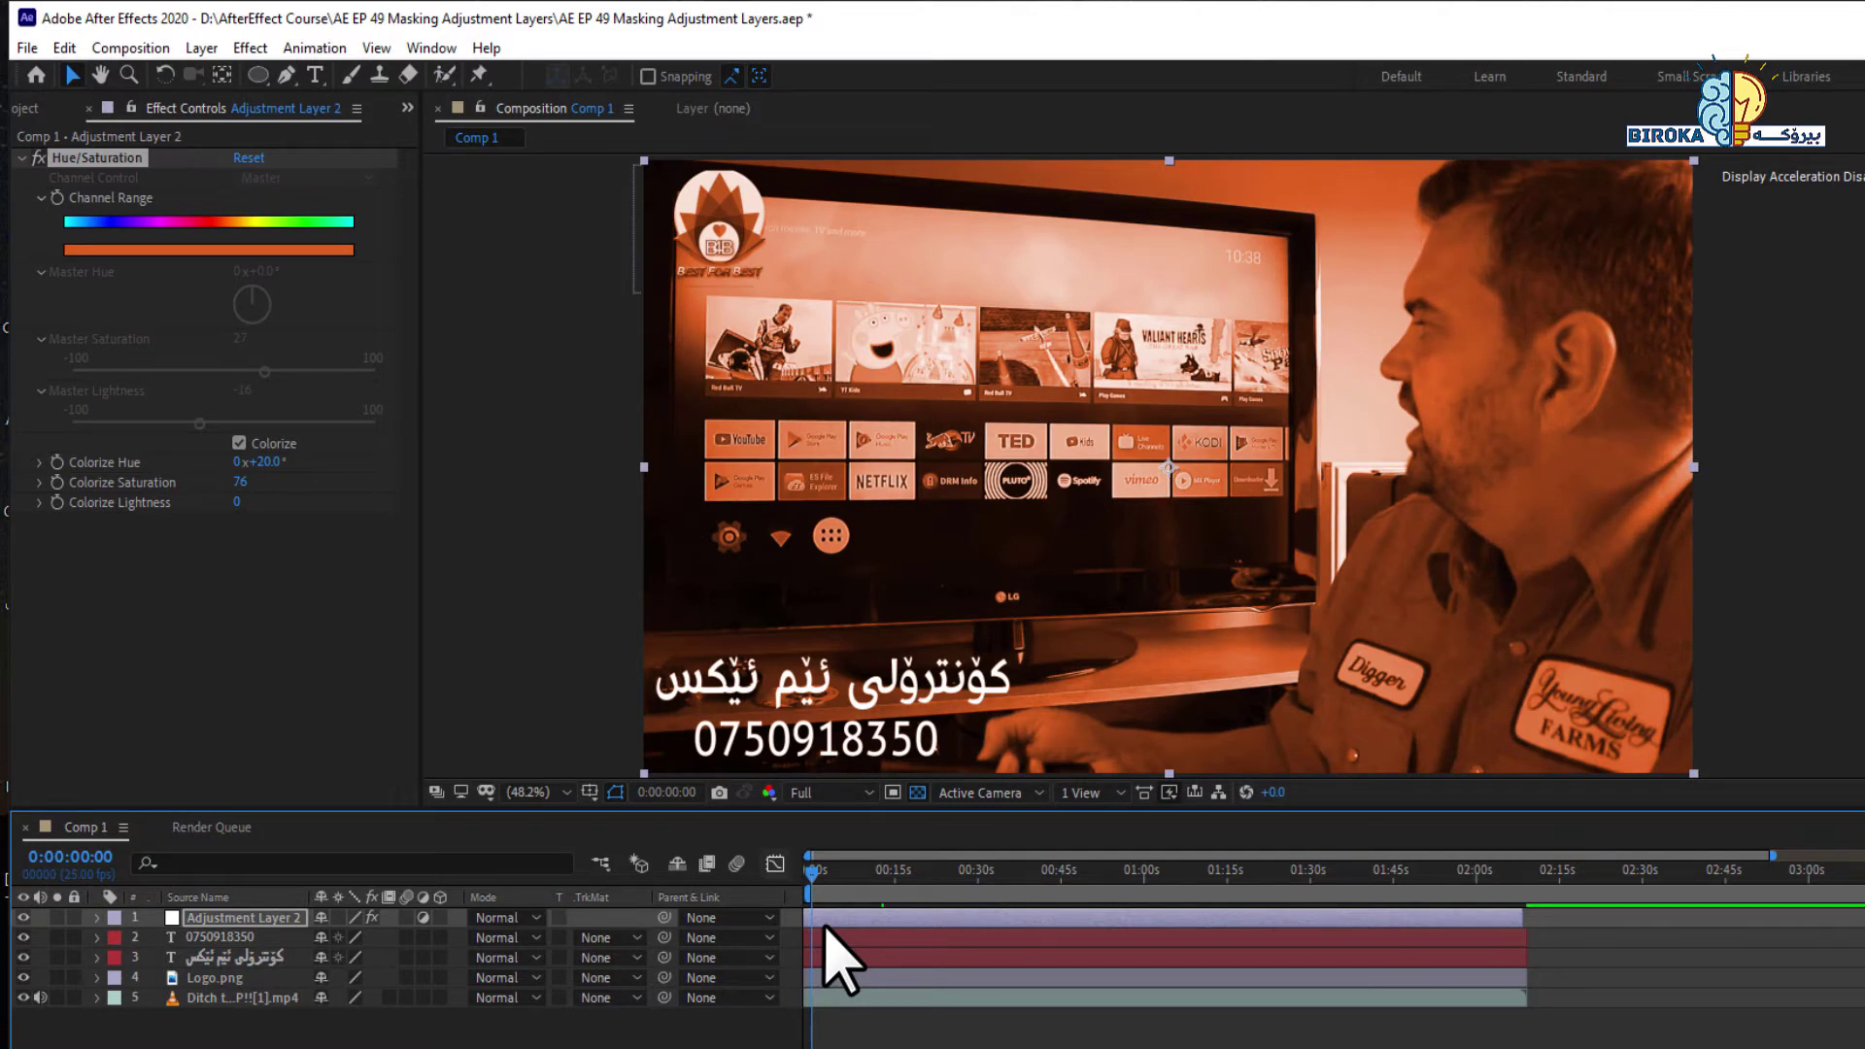
click(830, 923)
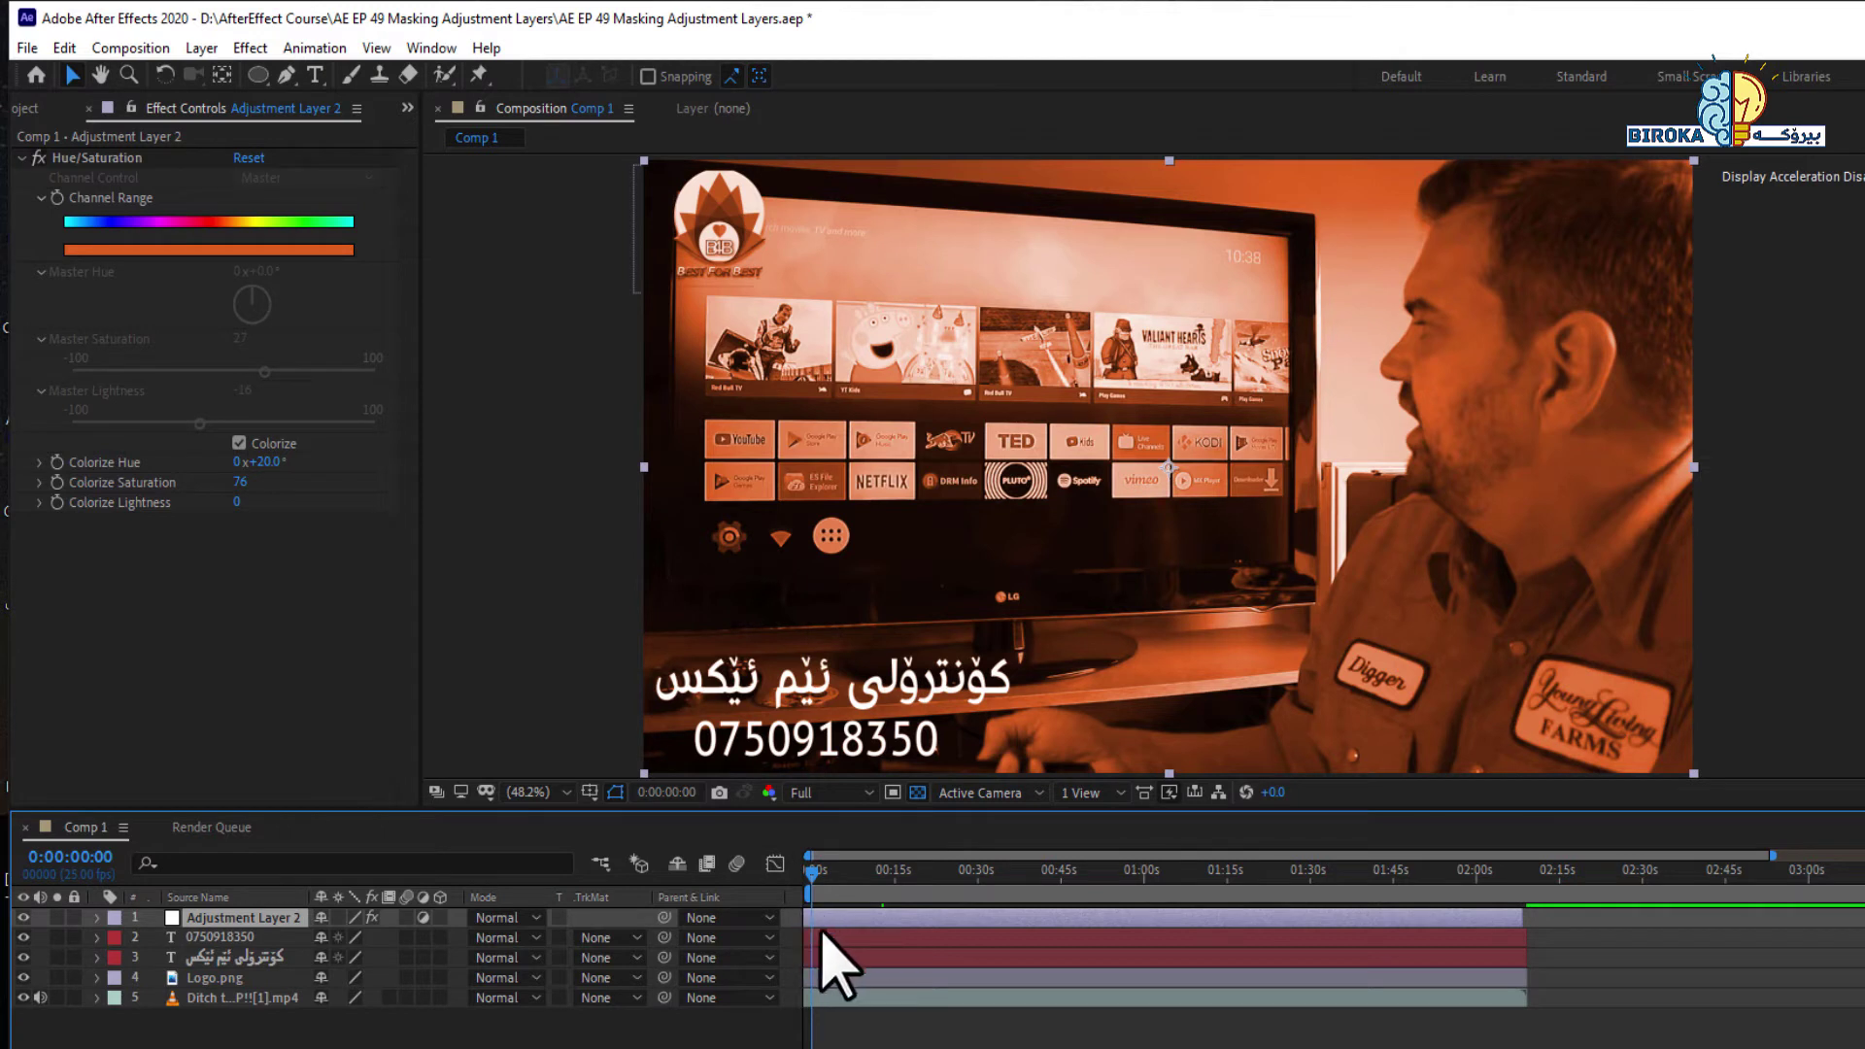
click(286, 78)
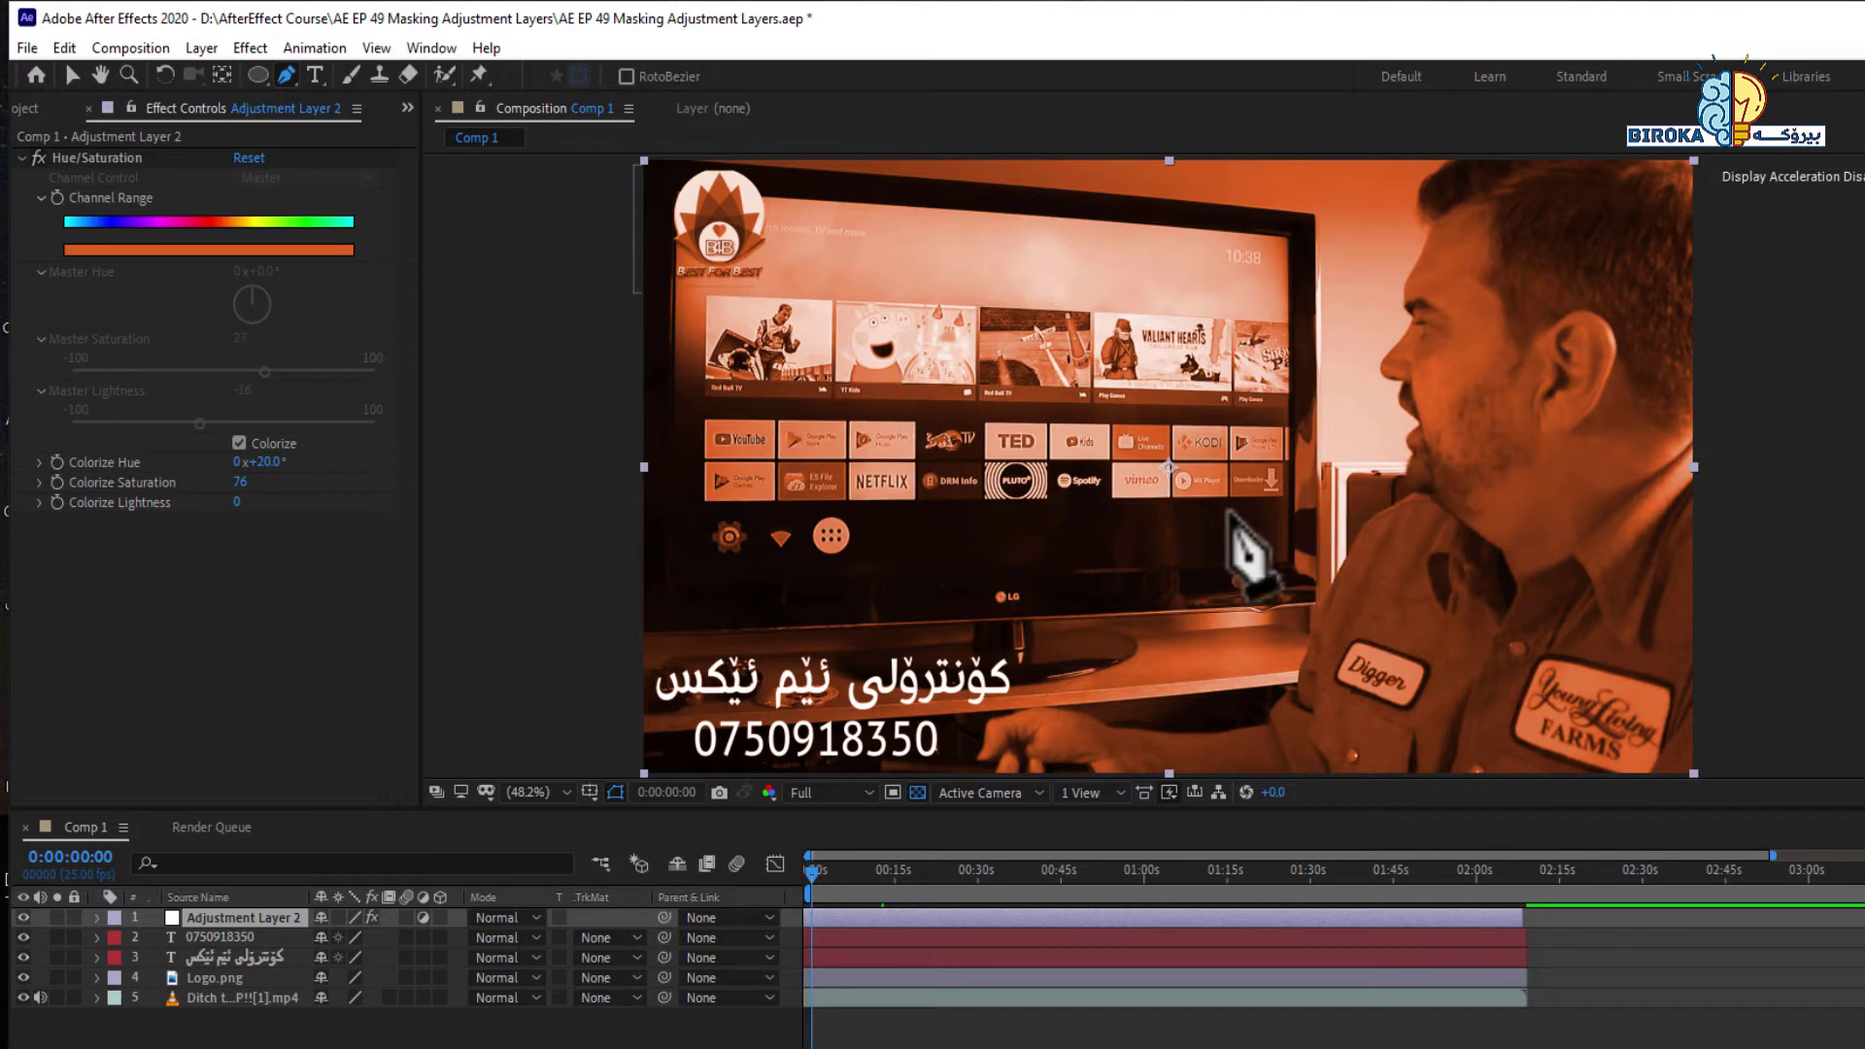
key(grave)
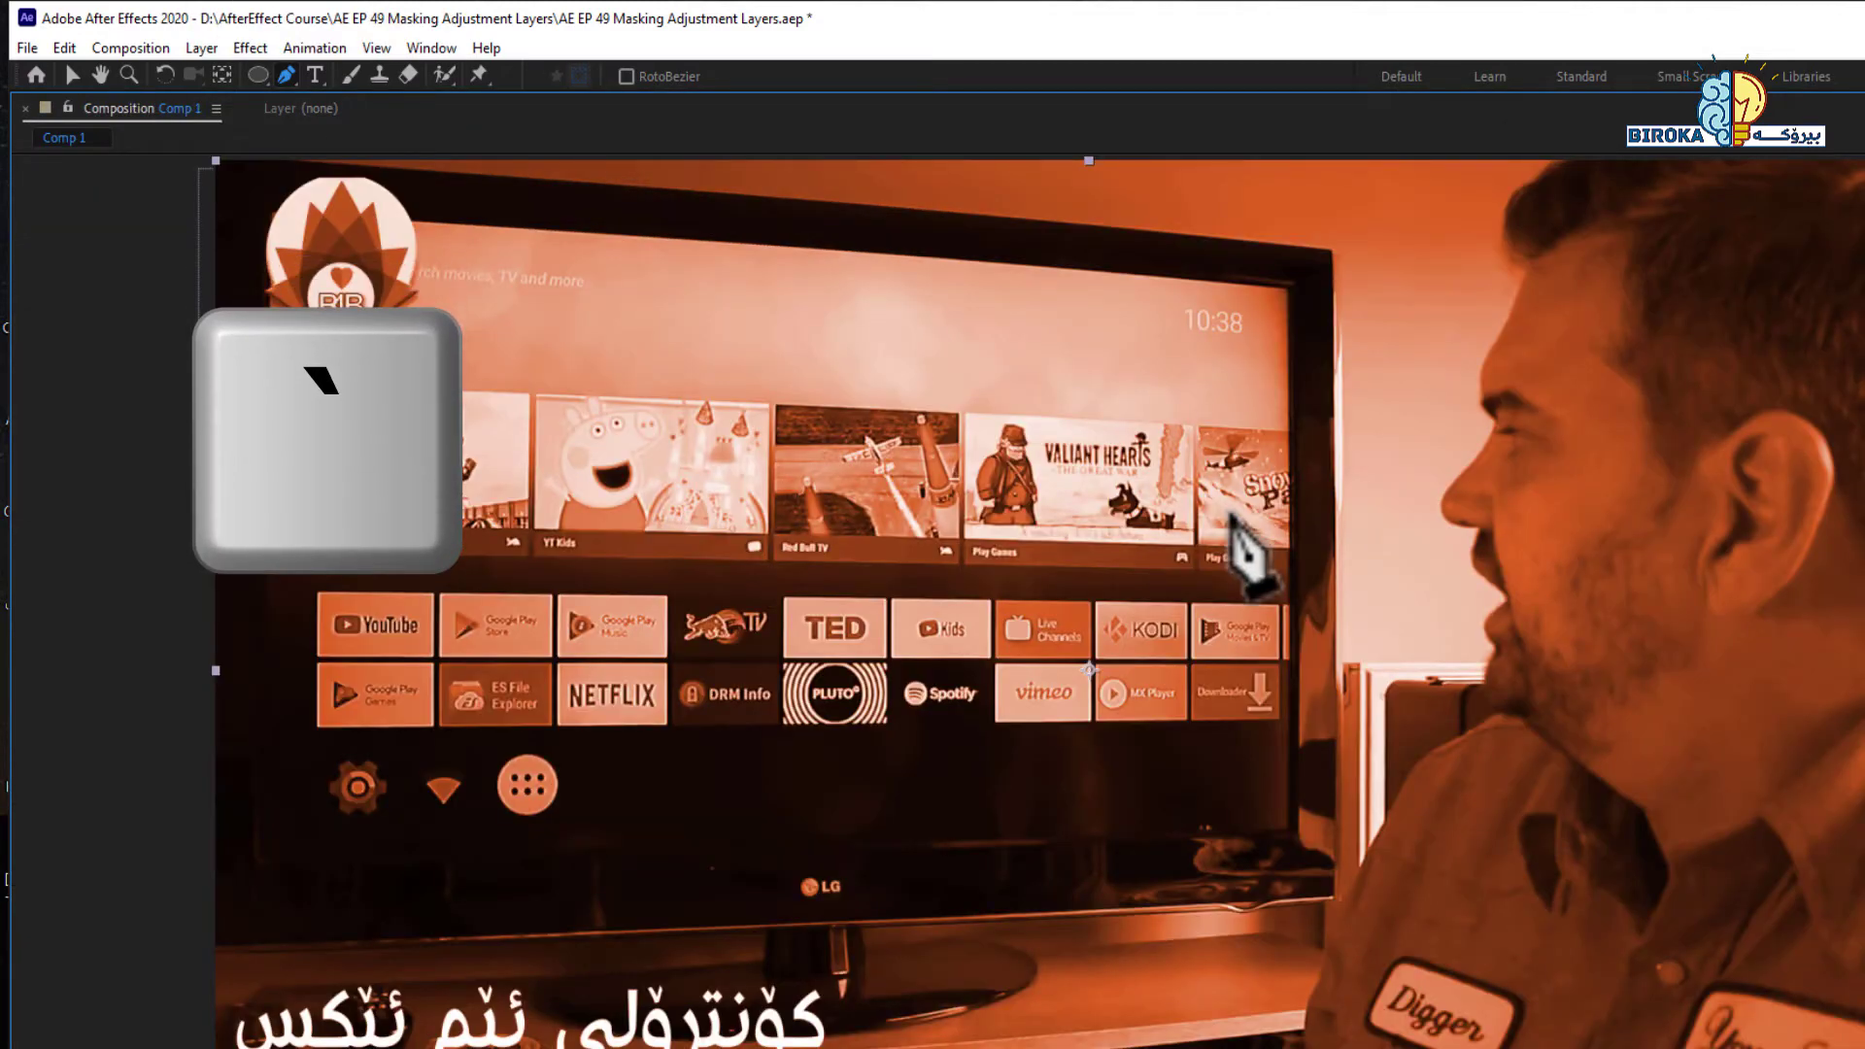
Step: Start a mask at the frame's bottom edge below the man's shirt and trace upward to the outer corner of the shirt fold
key(period)
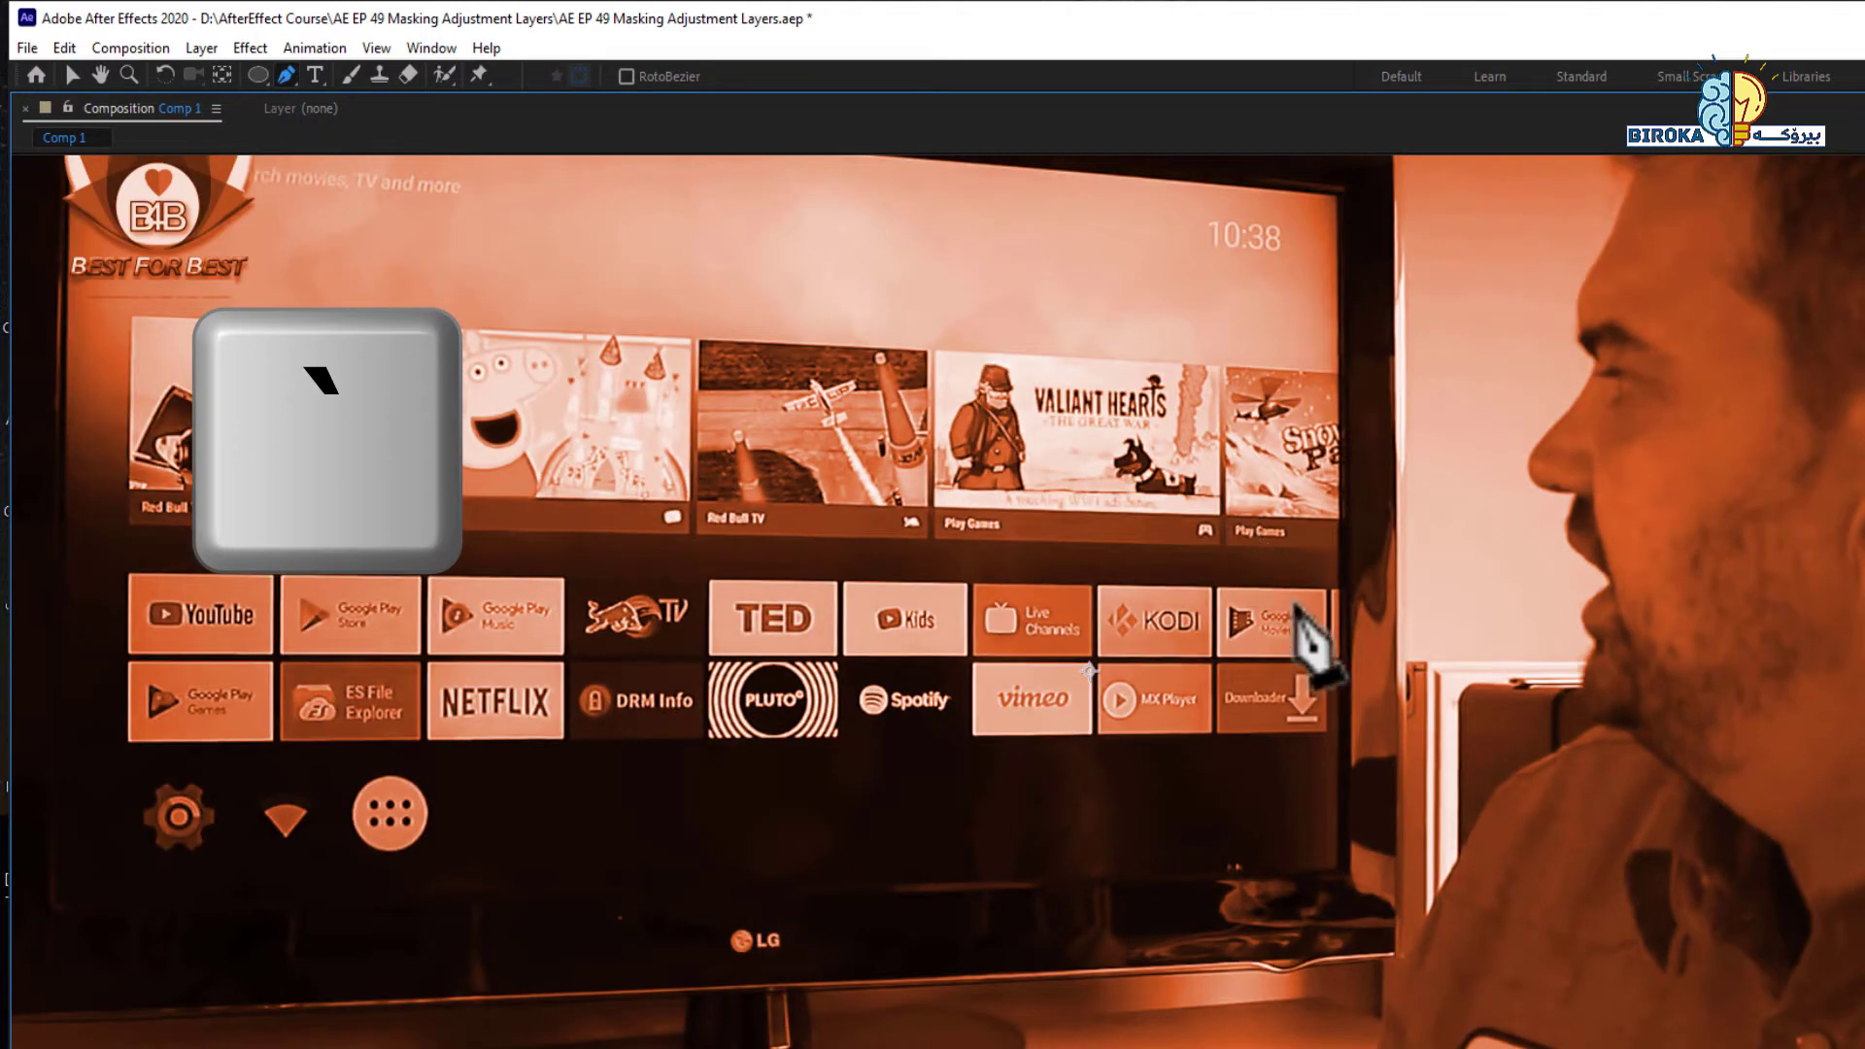
key(h)
drag(1340, 716, 1054, 282)
key(g)
key(period)
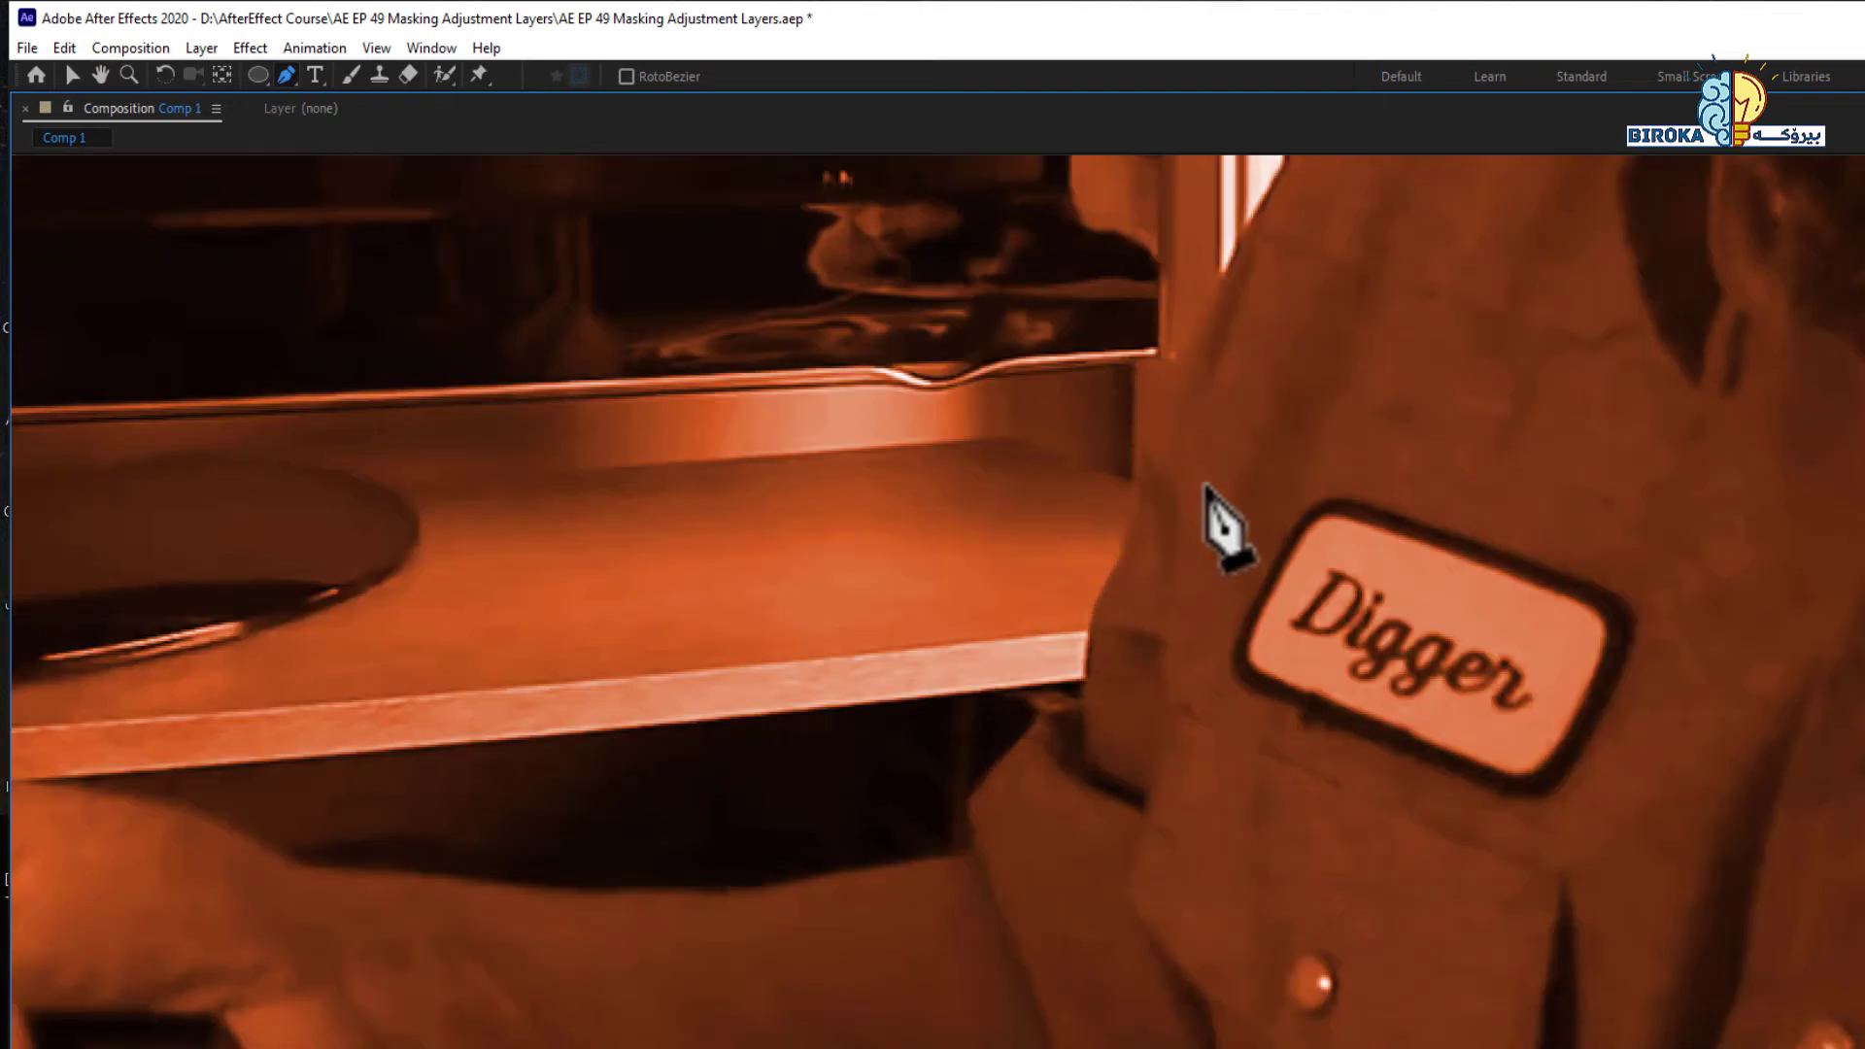
key(h)
drag(1028, 666, 1065, 699)
key(g)
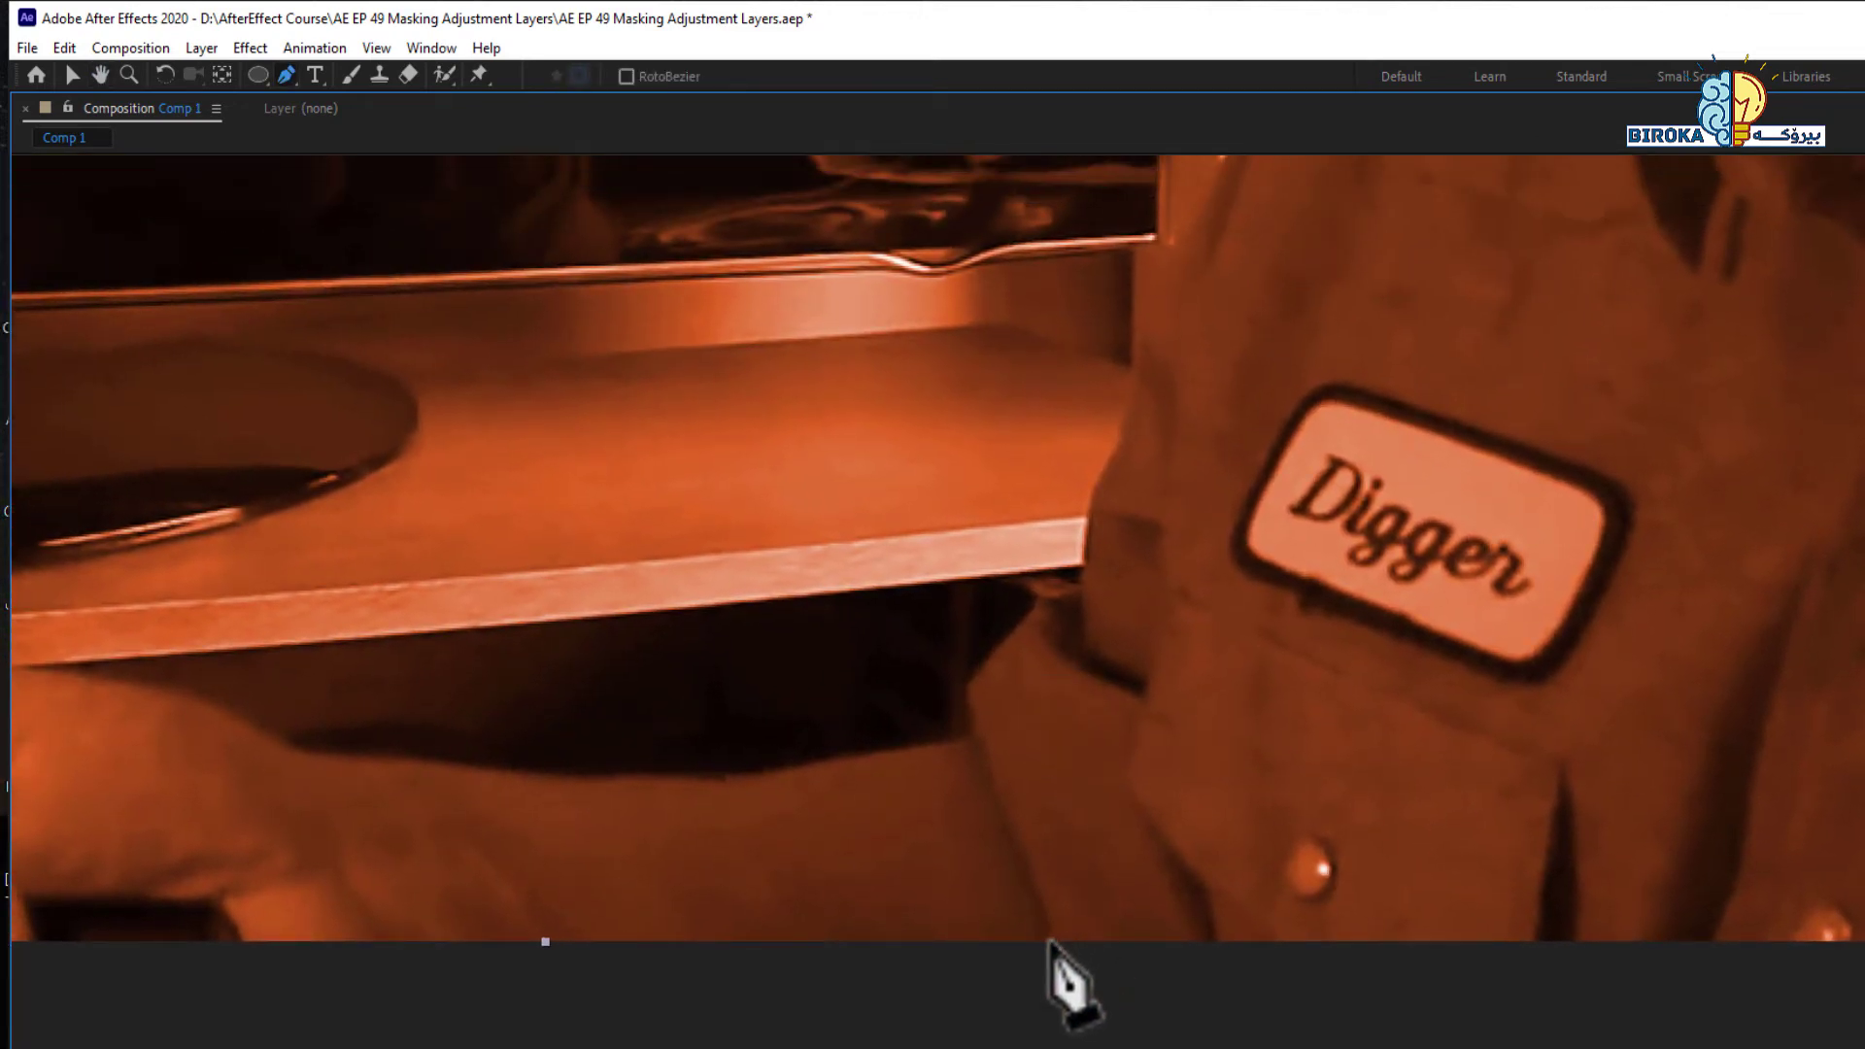
click(1051, 936)
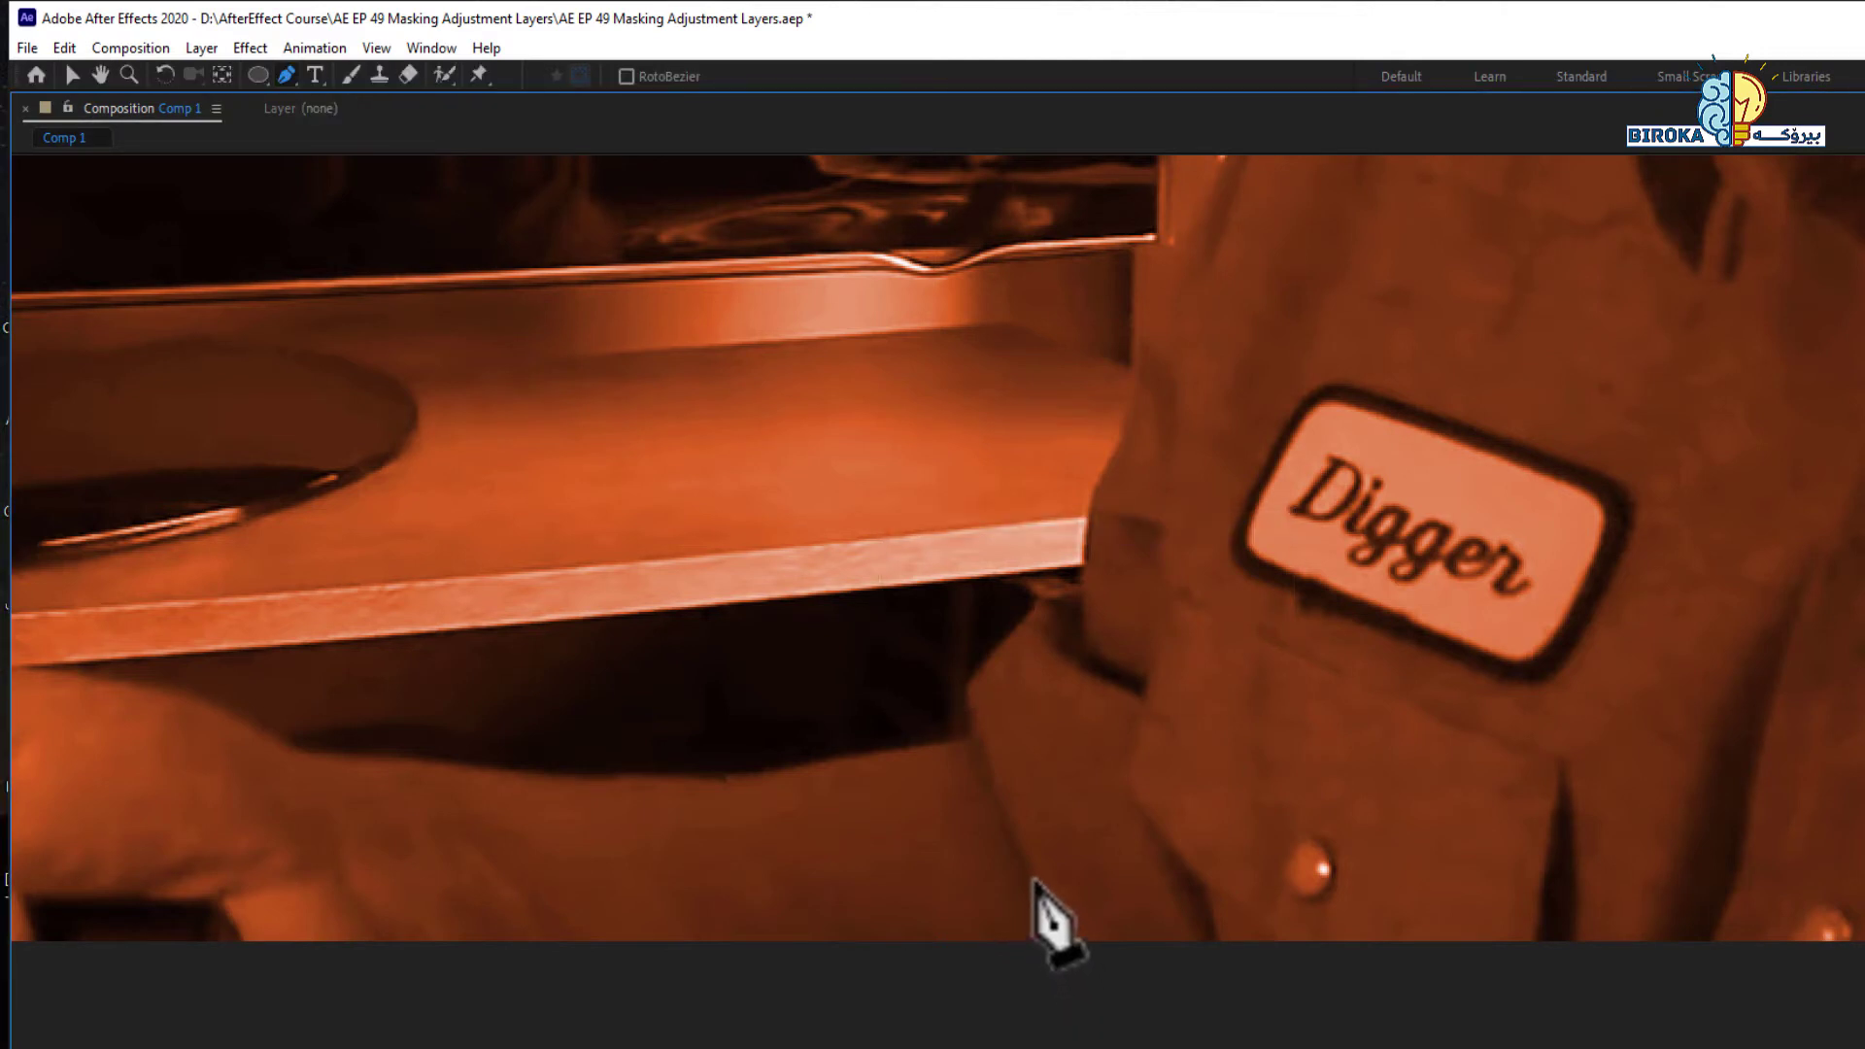
click(1010, 825)
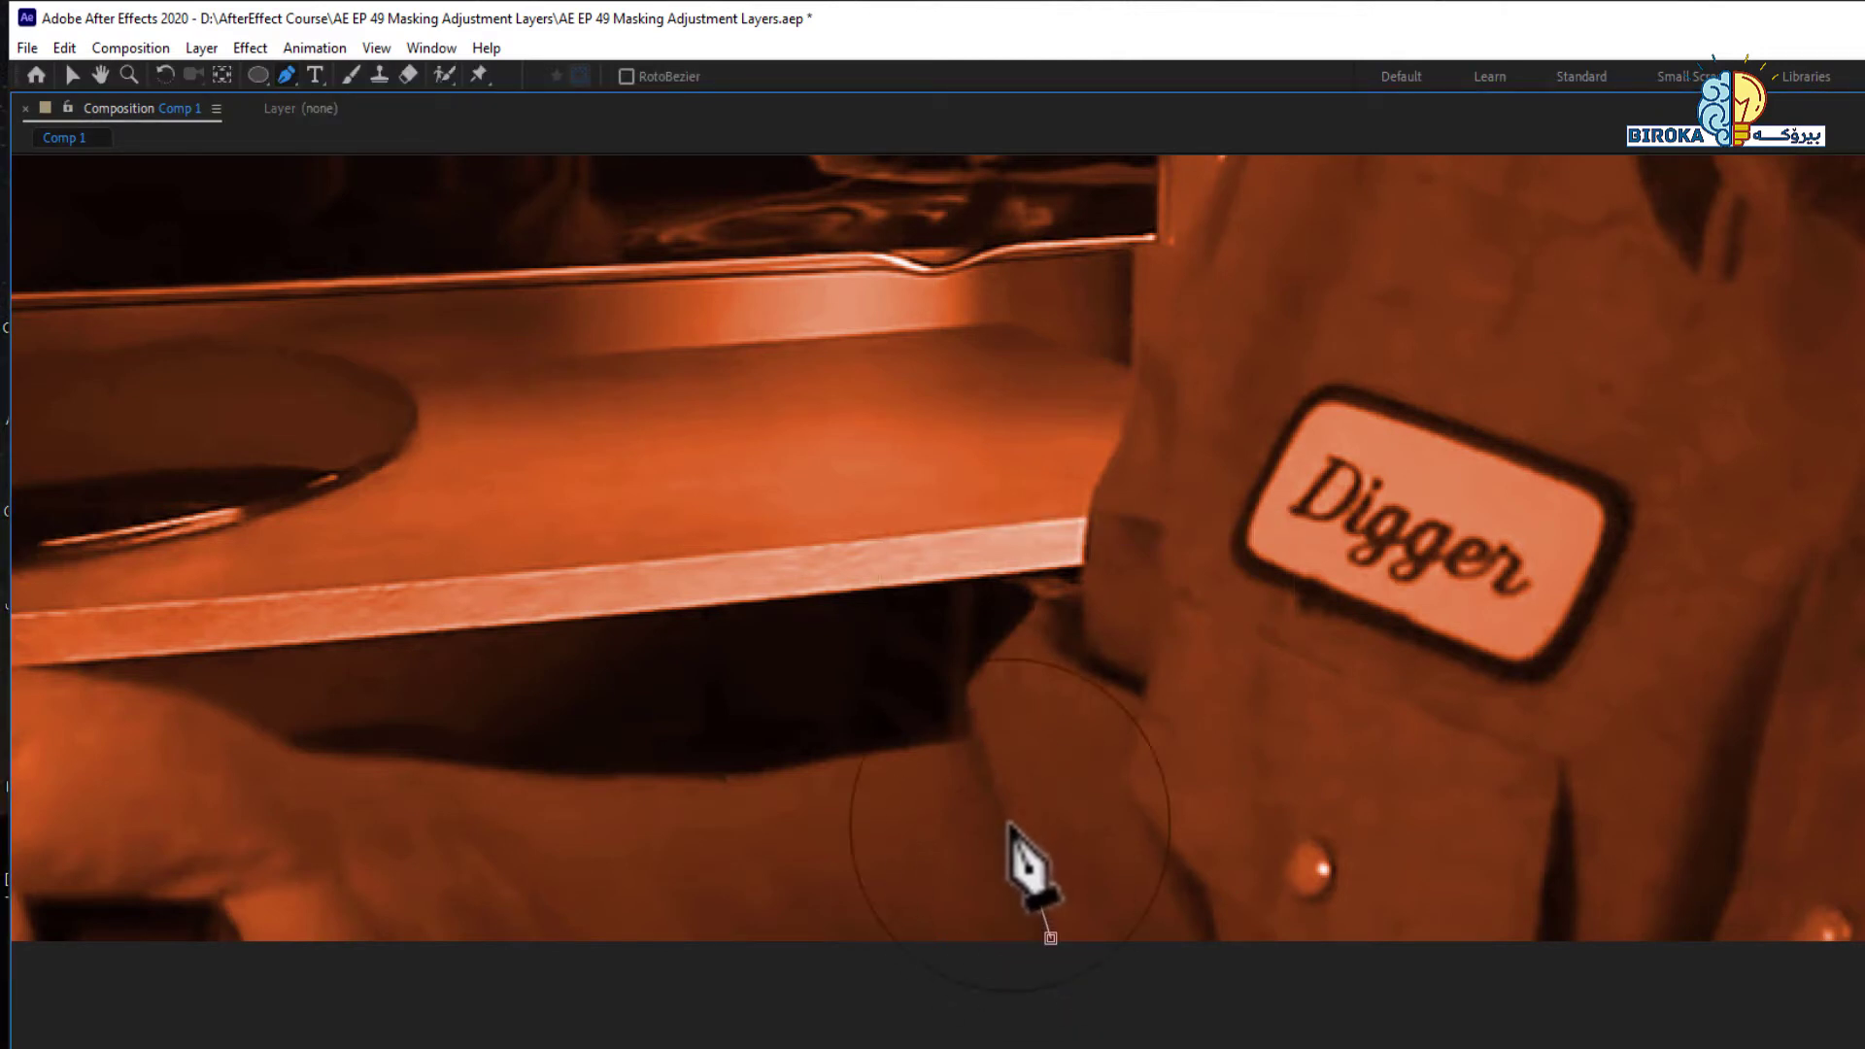
drag(1007, 823, 988, 760)
click(982, 752)
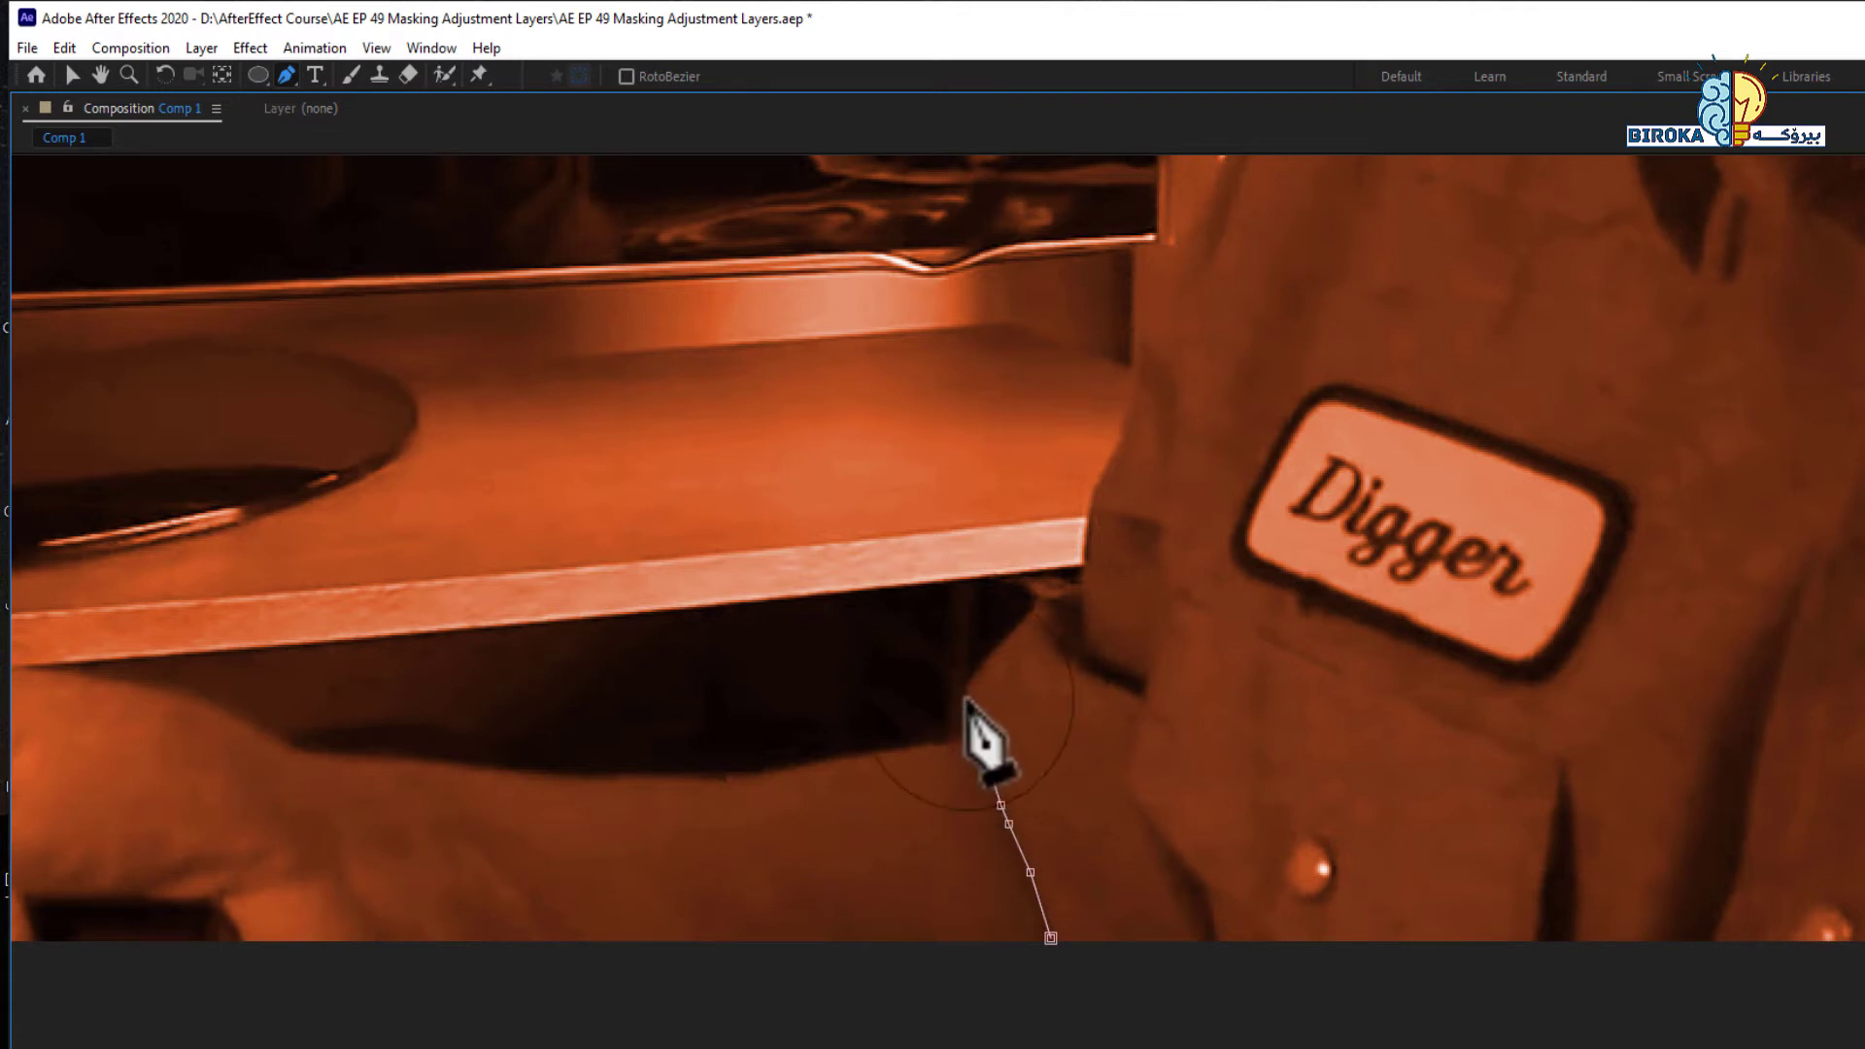
click(973, 720)
click(966, 697)
Step: Continue the mask over the top of the shirt fold to the front corner of the TV shelf
click(967, 679)
click(989, 649)
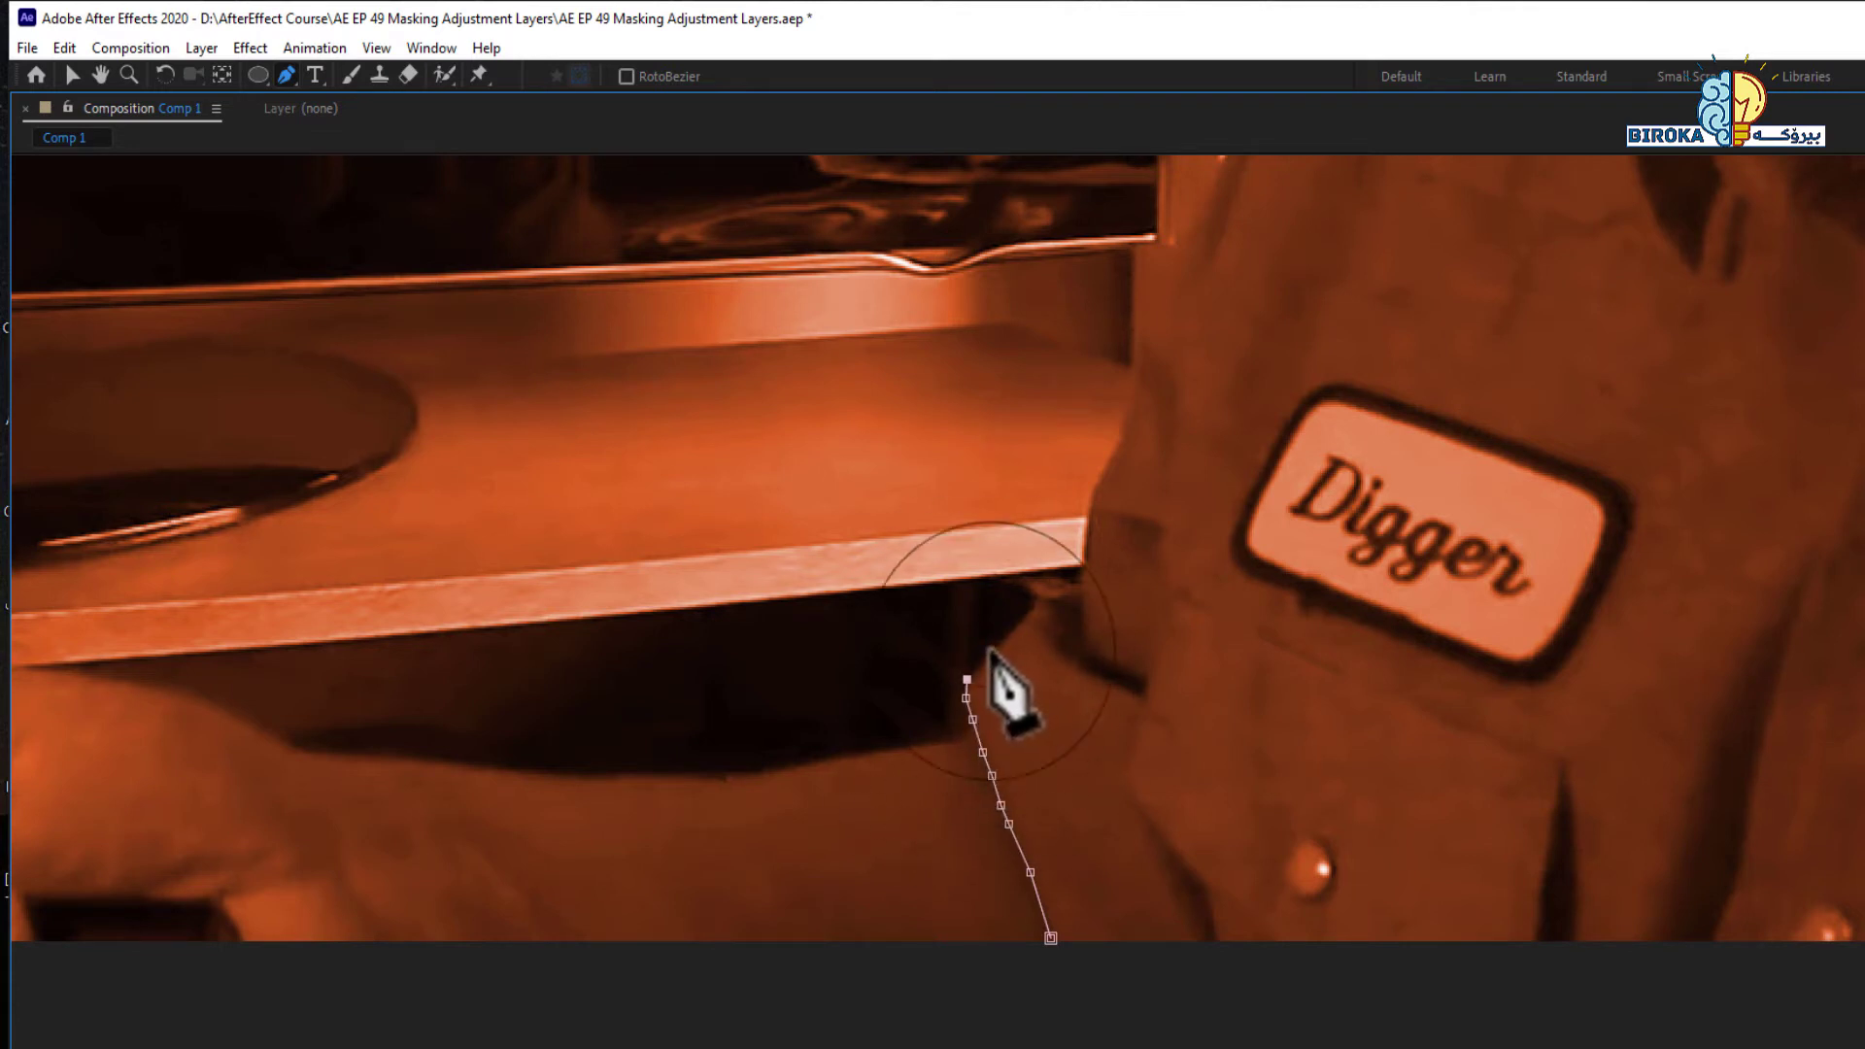
click(1009, 636)
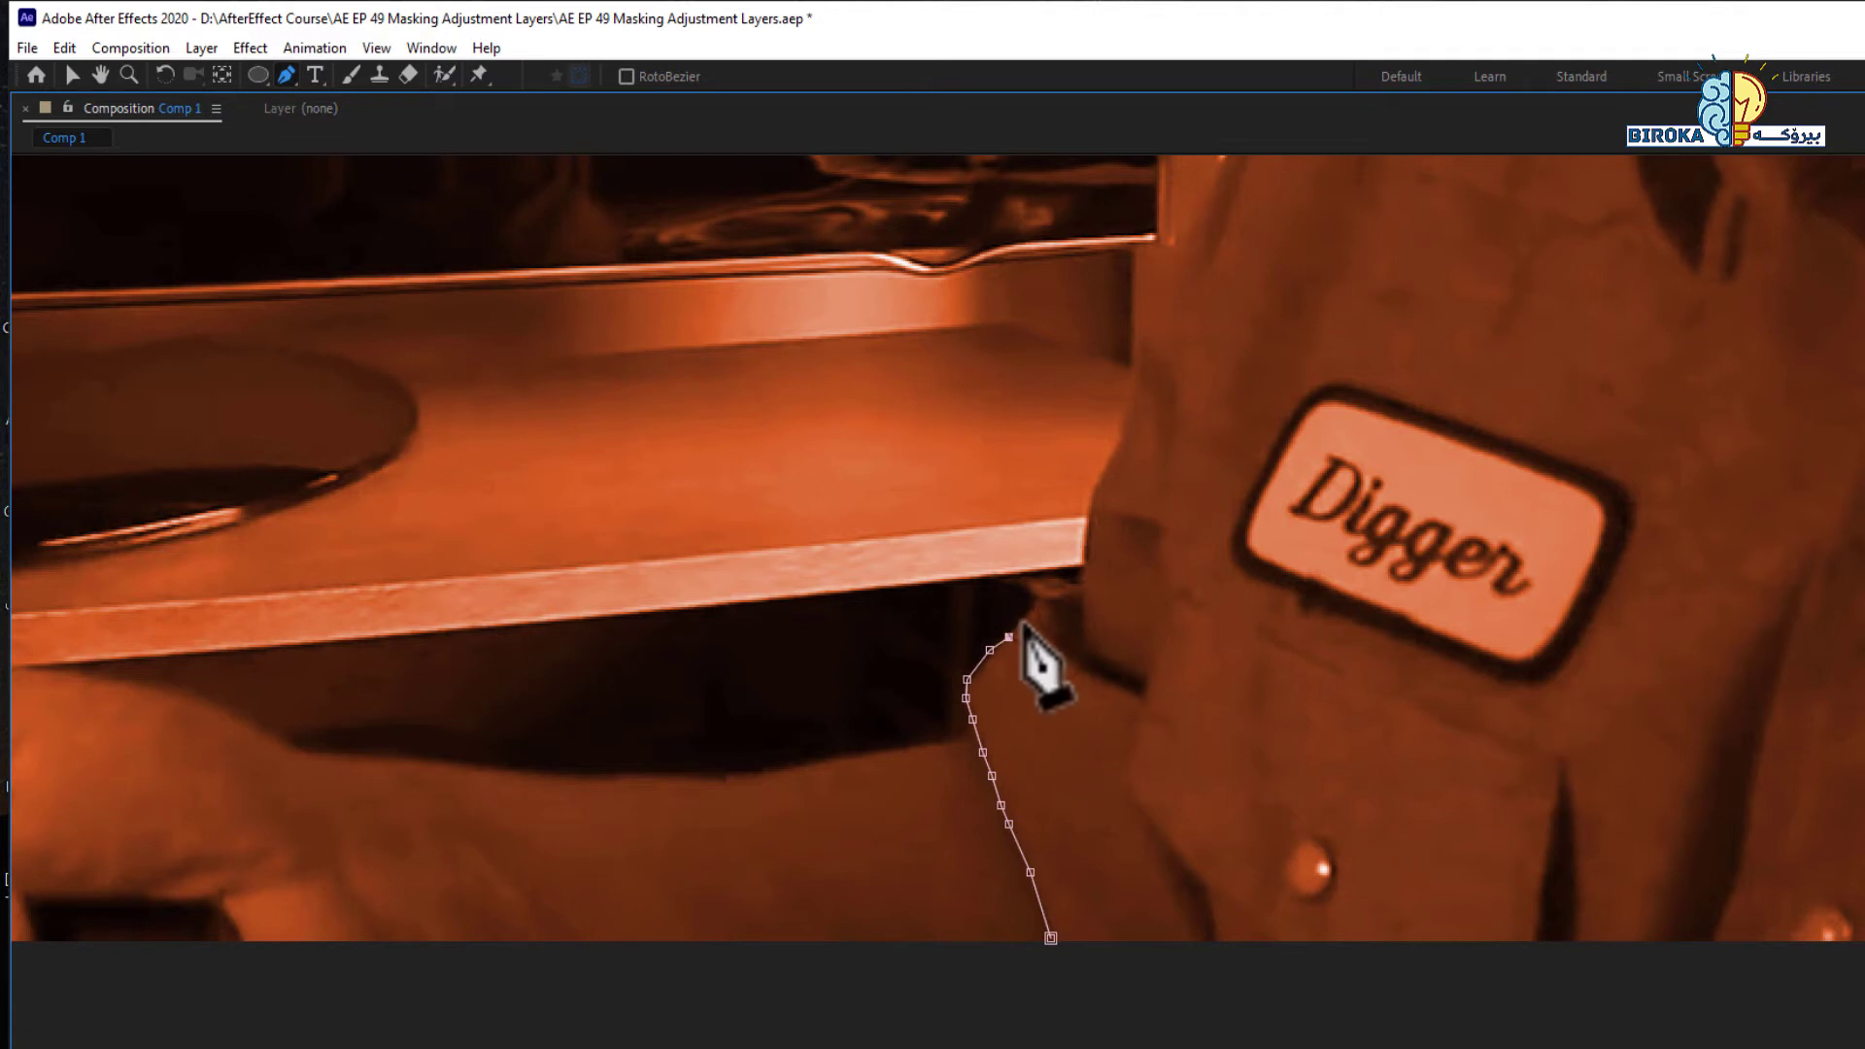
click(1026, 610)
click(1040, 601)
click(1054, 601)
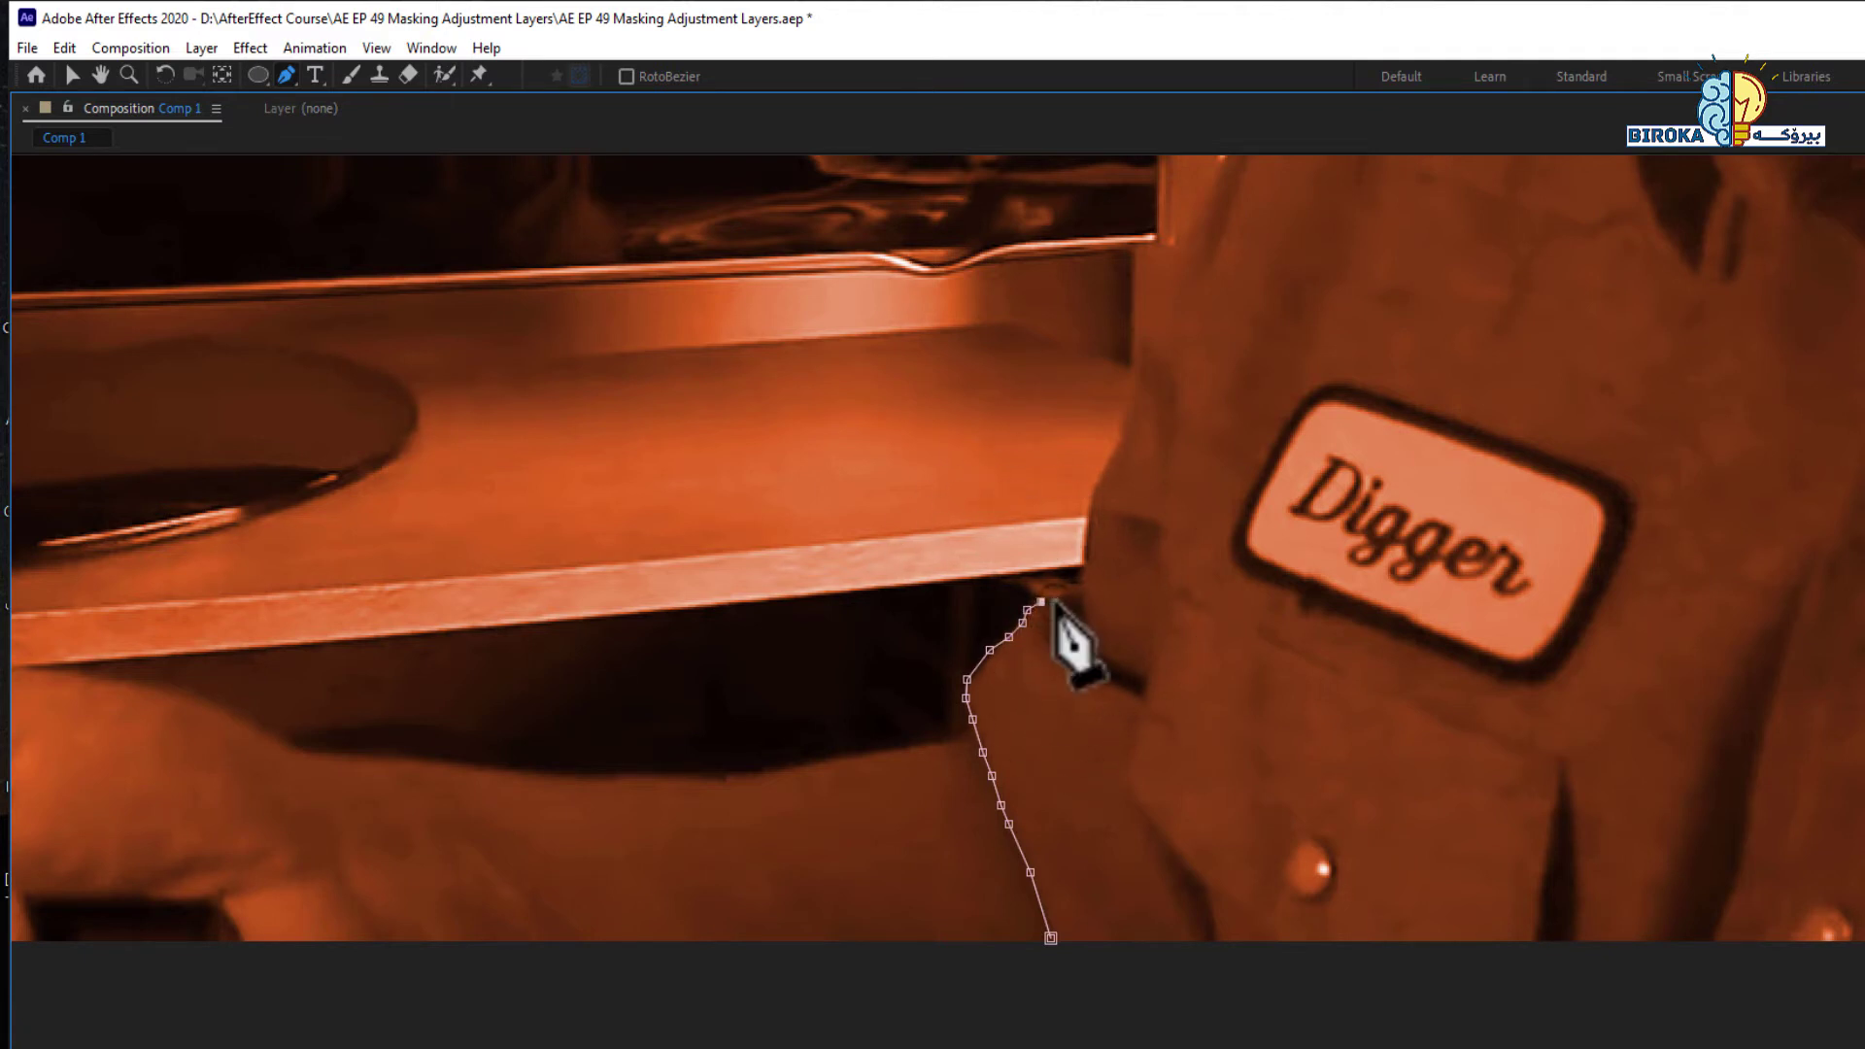
click(1067, 601)
click(1080, 599)
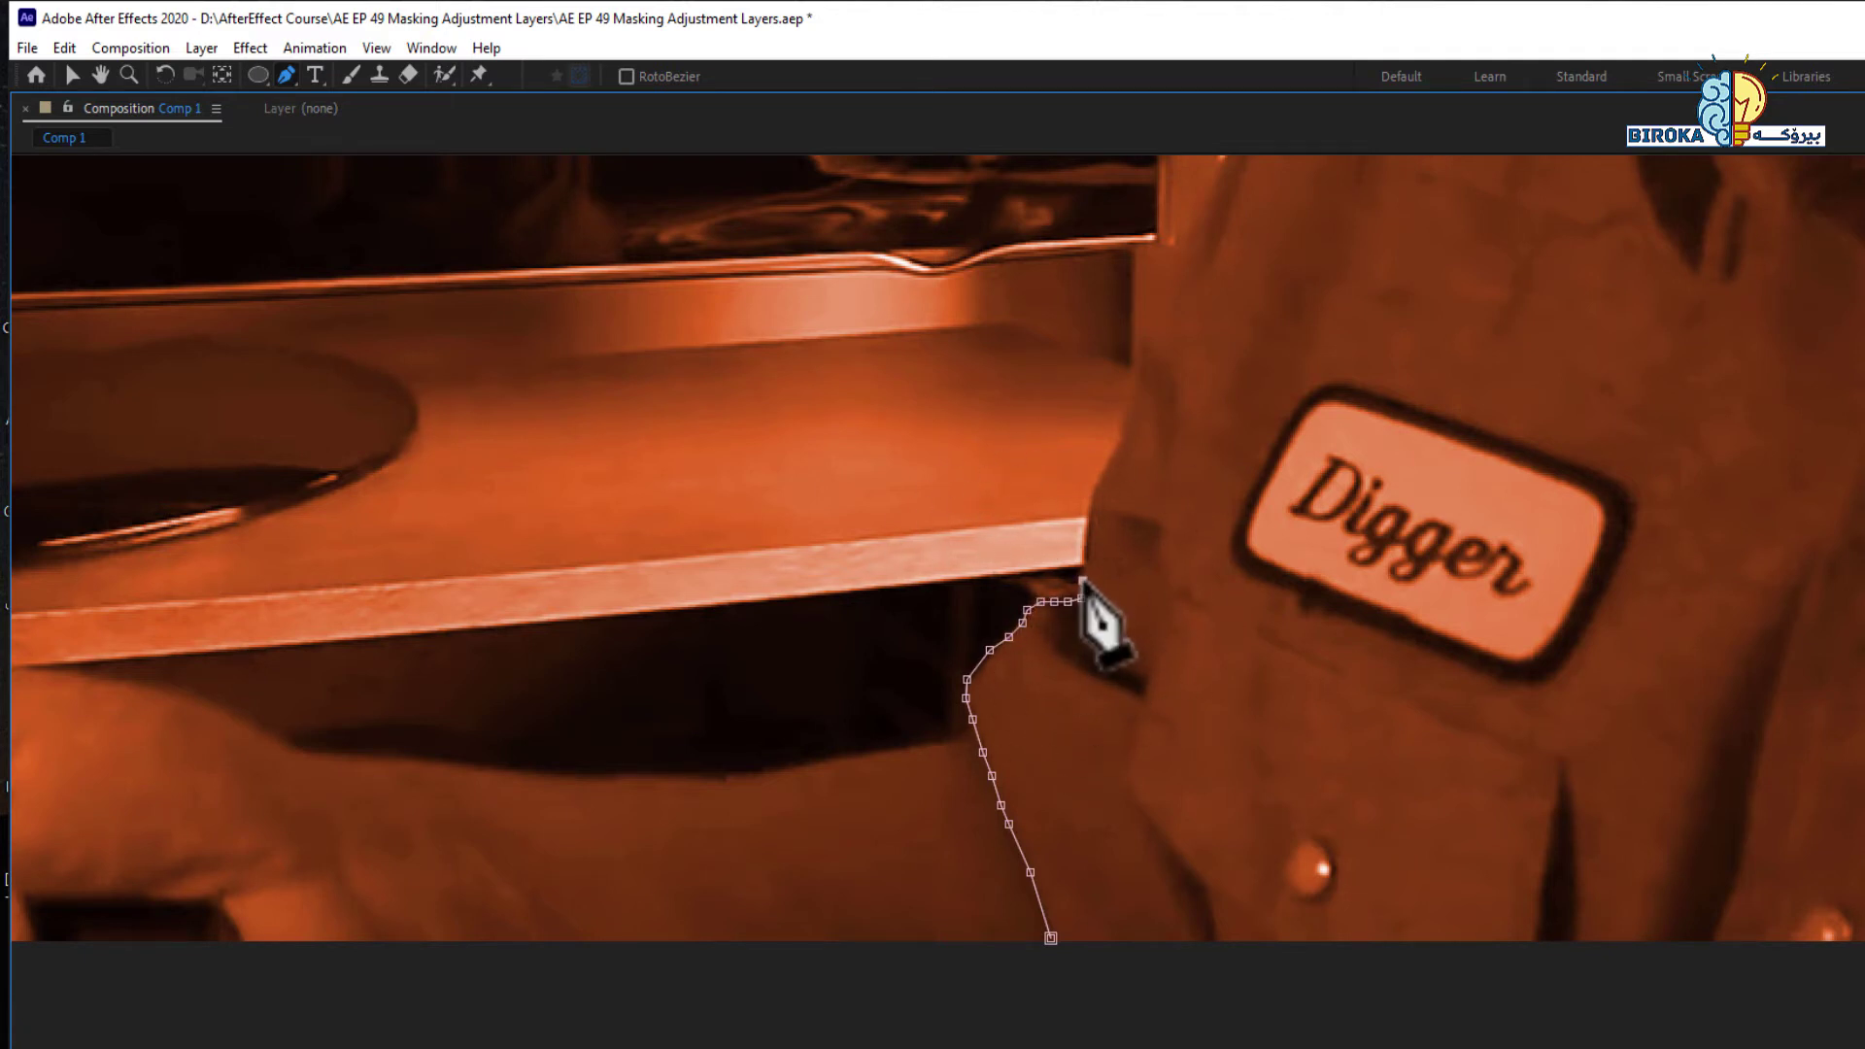
click(1081, 580)
Step: Extend the mask up the shirt's edge along the end of the TV shelf, redoing misplaced points
drag(1161, 437, 1019, 832)
click(1003, 777)
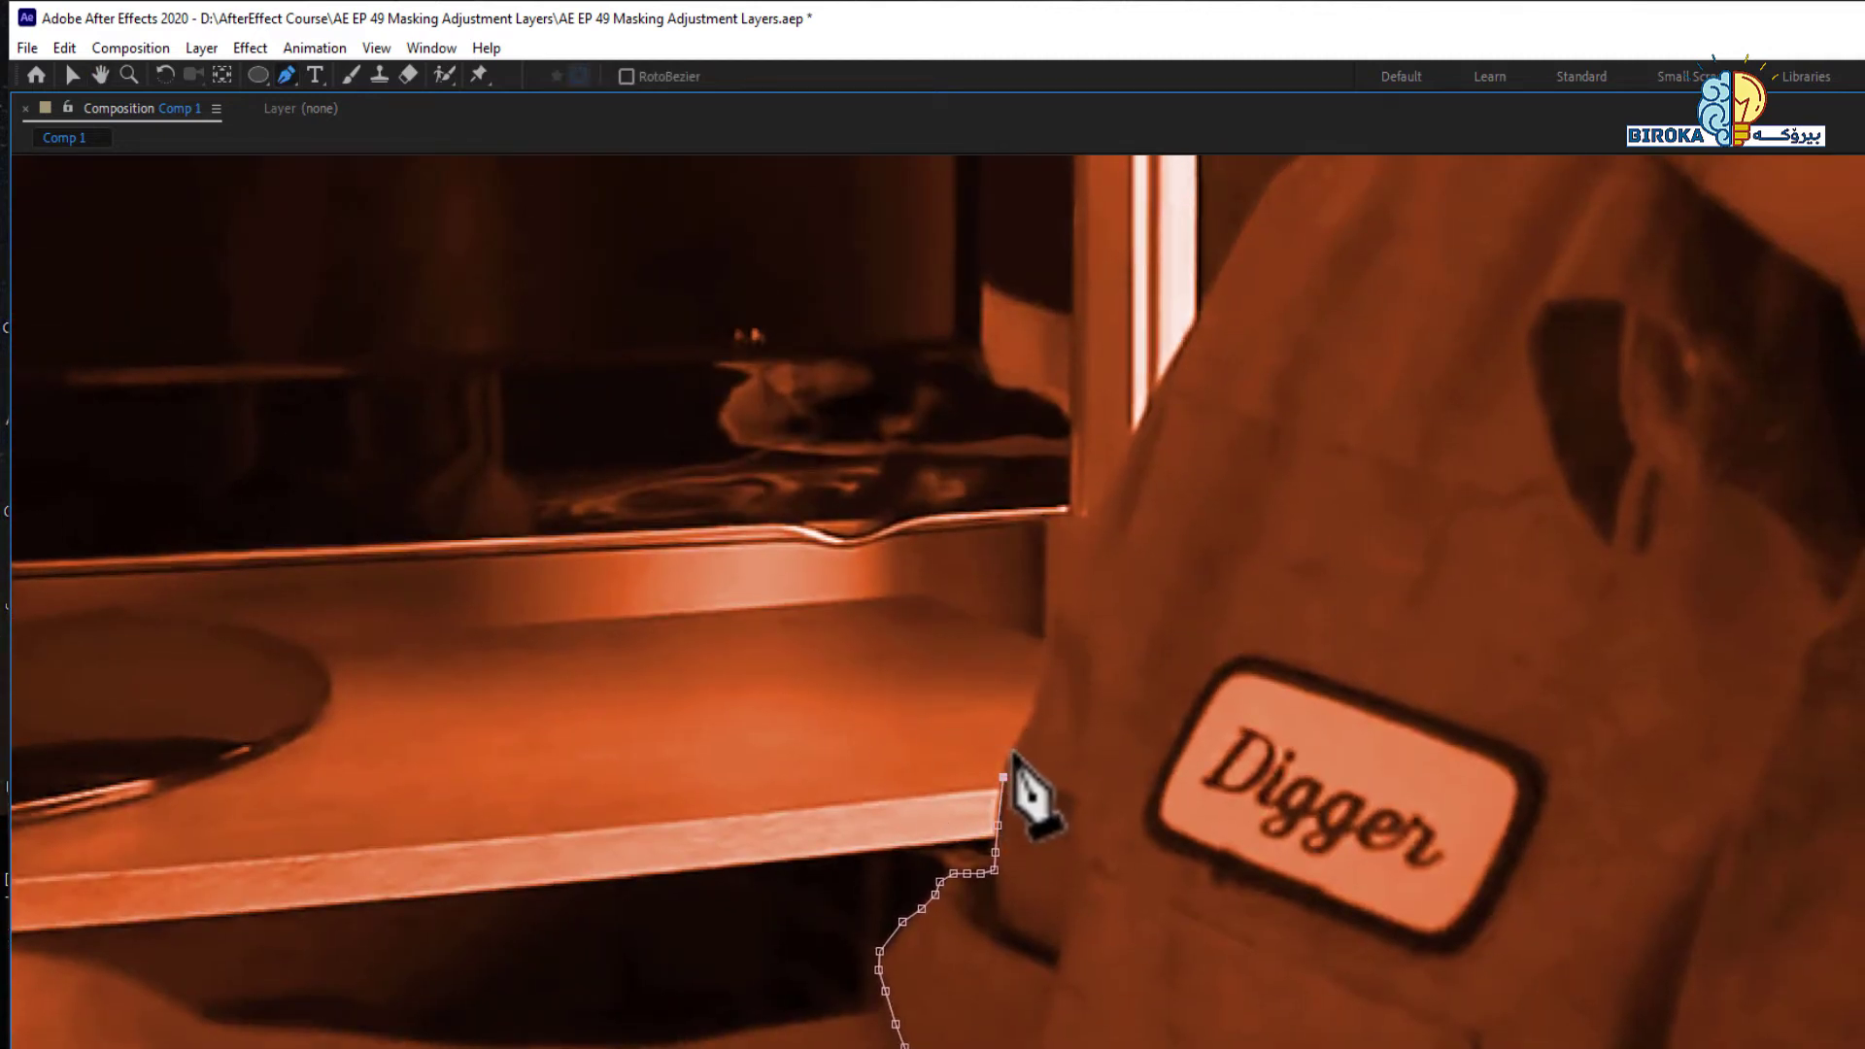
click(1008, 751)
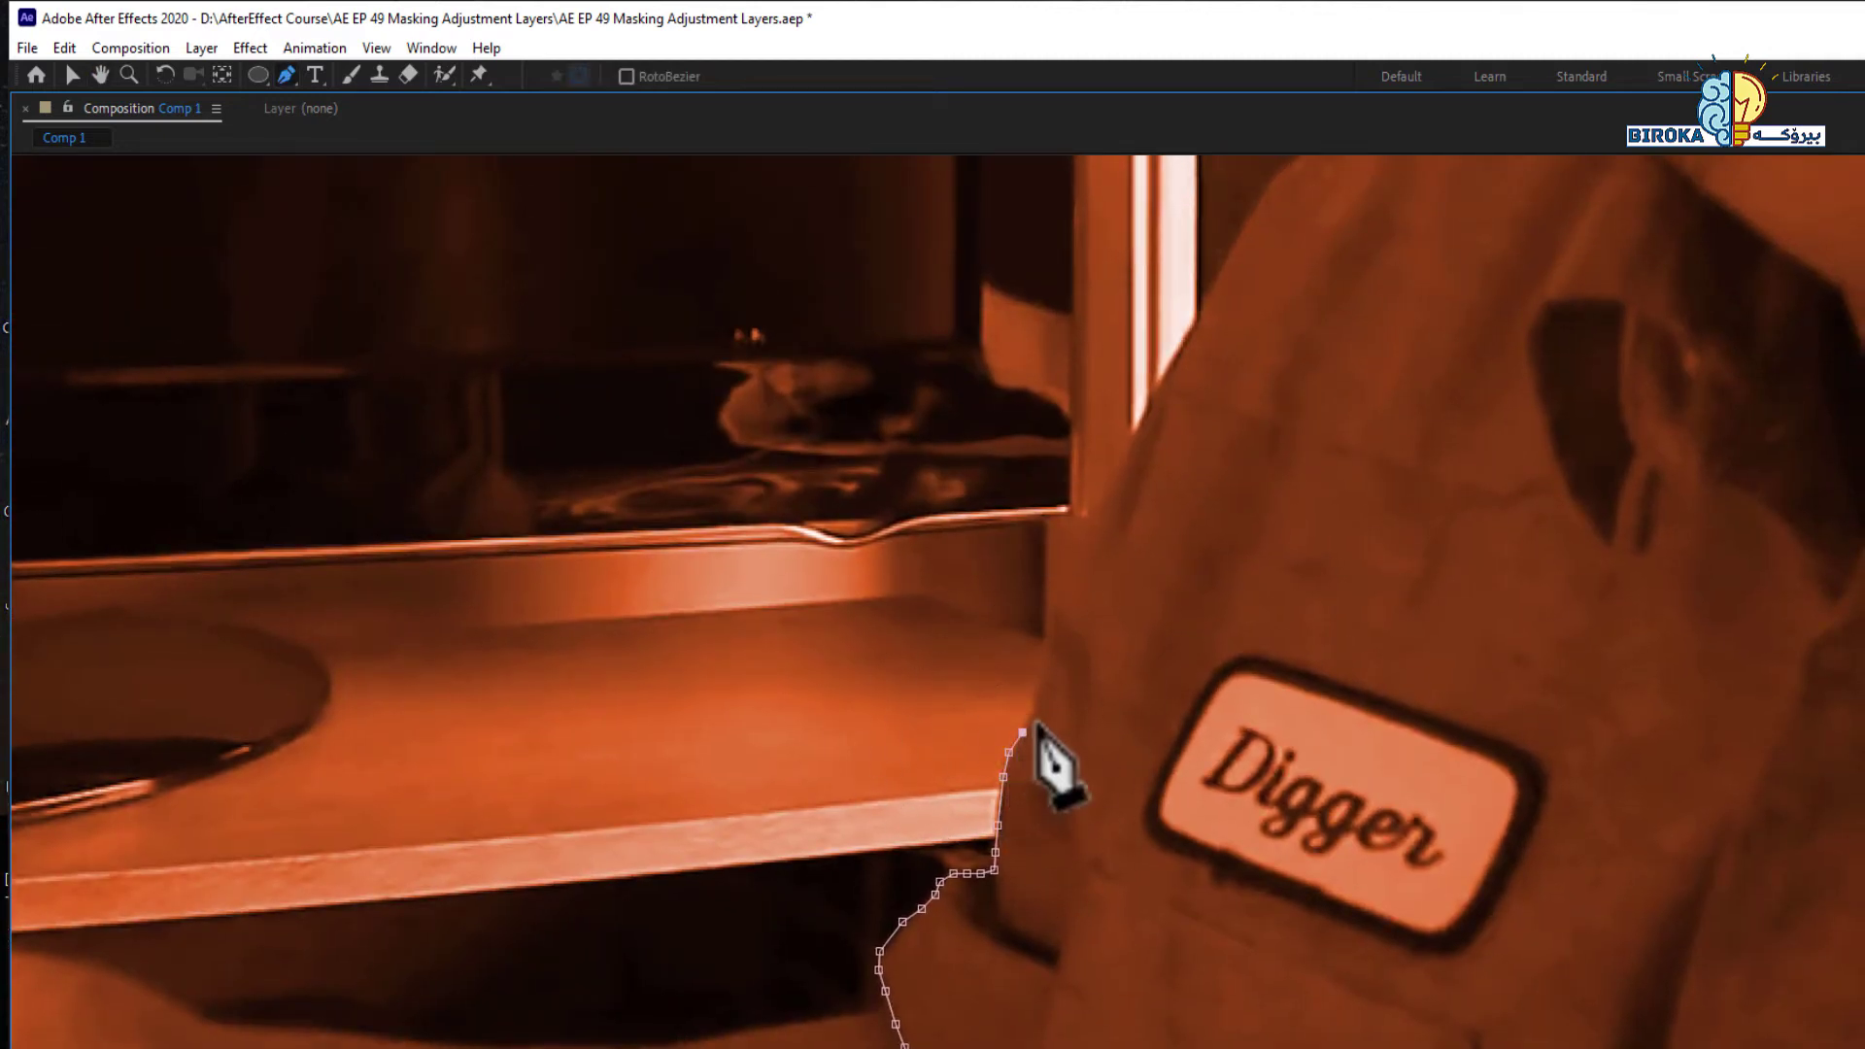
click(1023, 730)
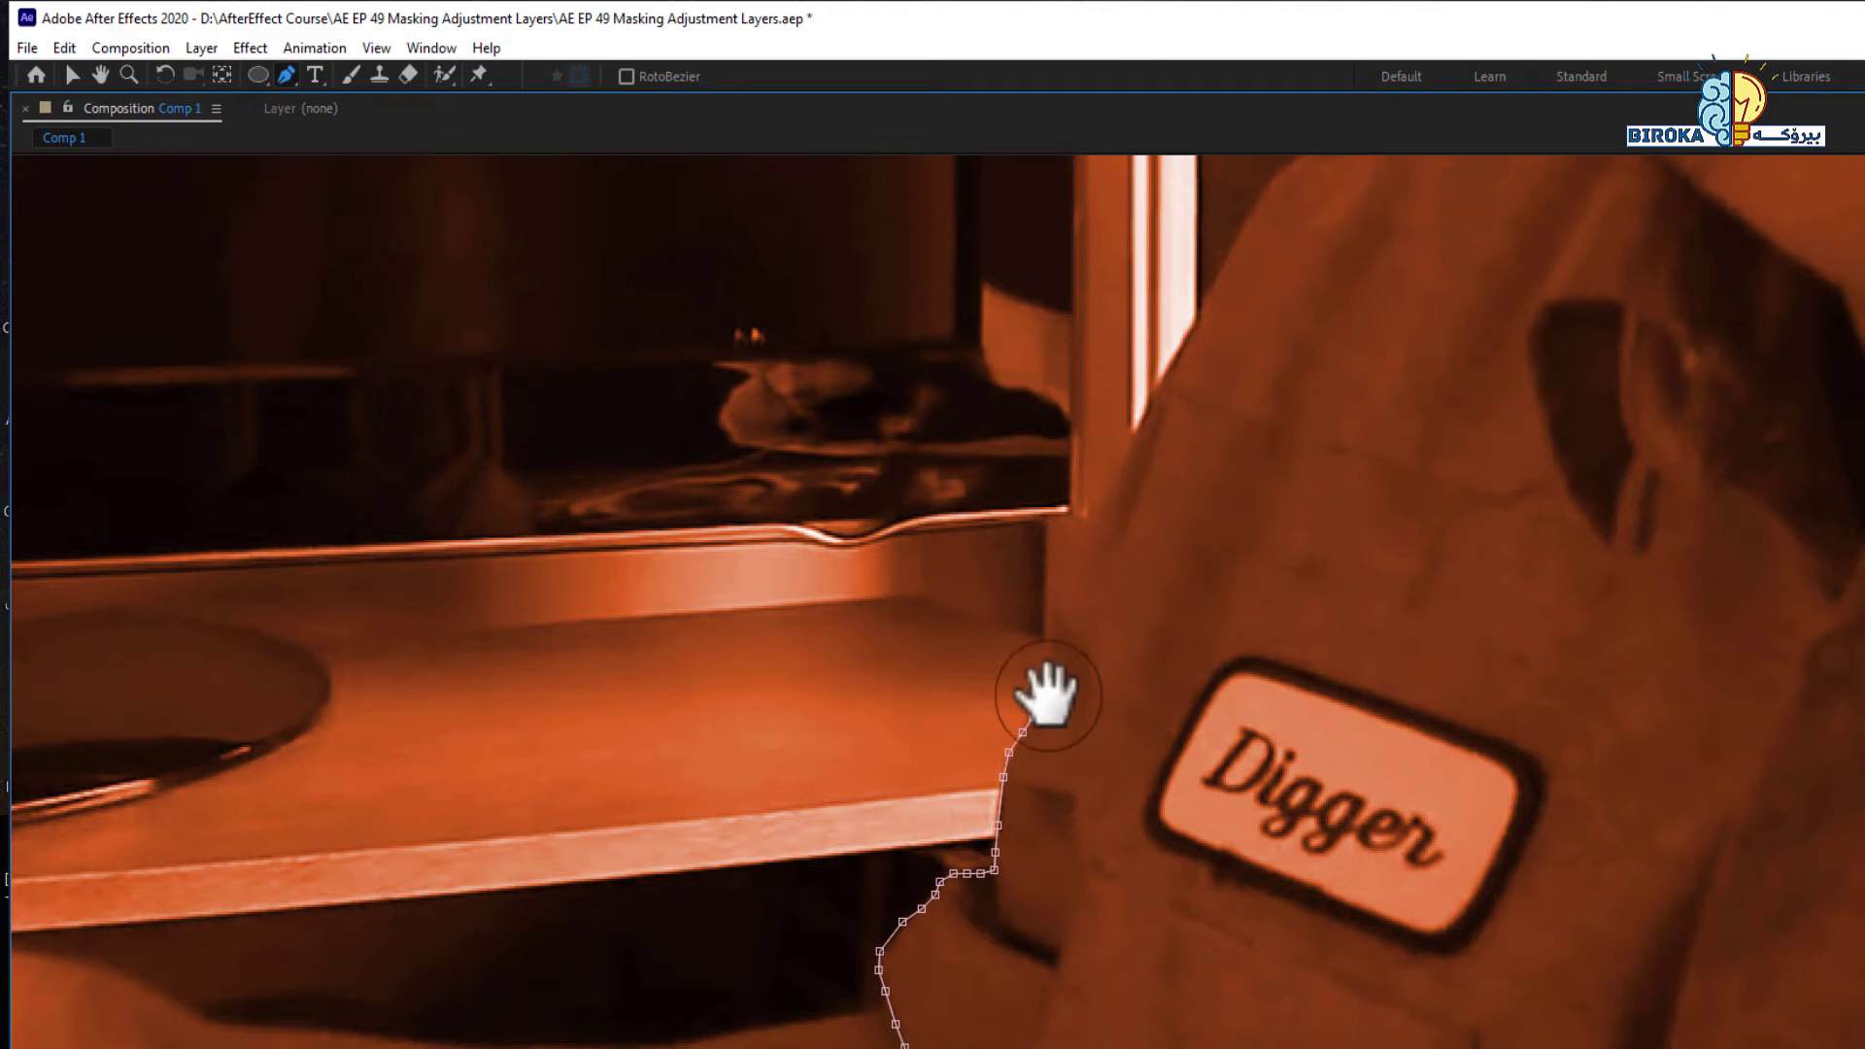
drag(1040, 699, 883, 887)
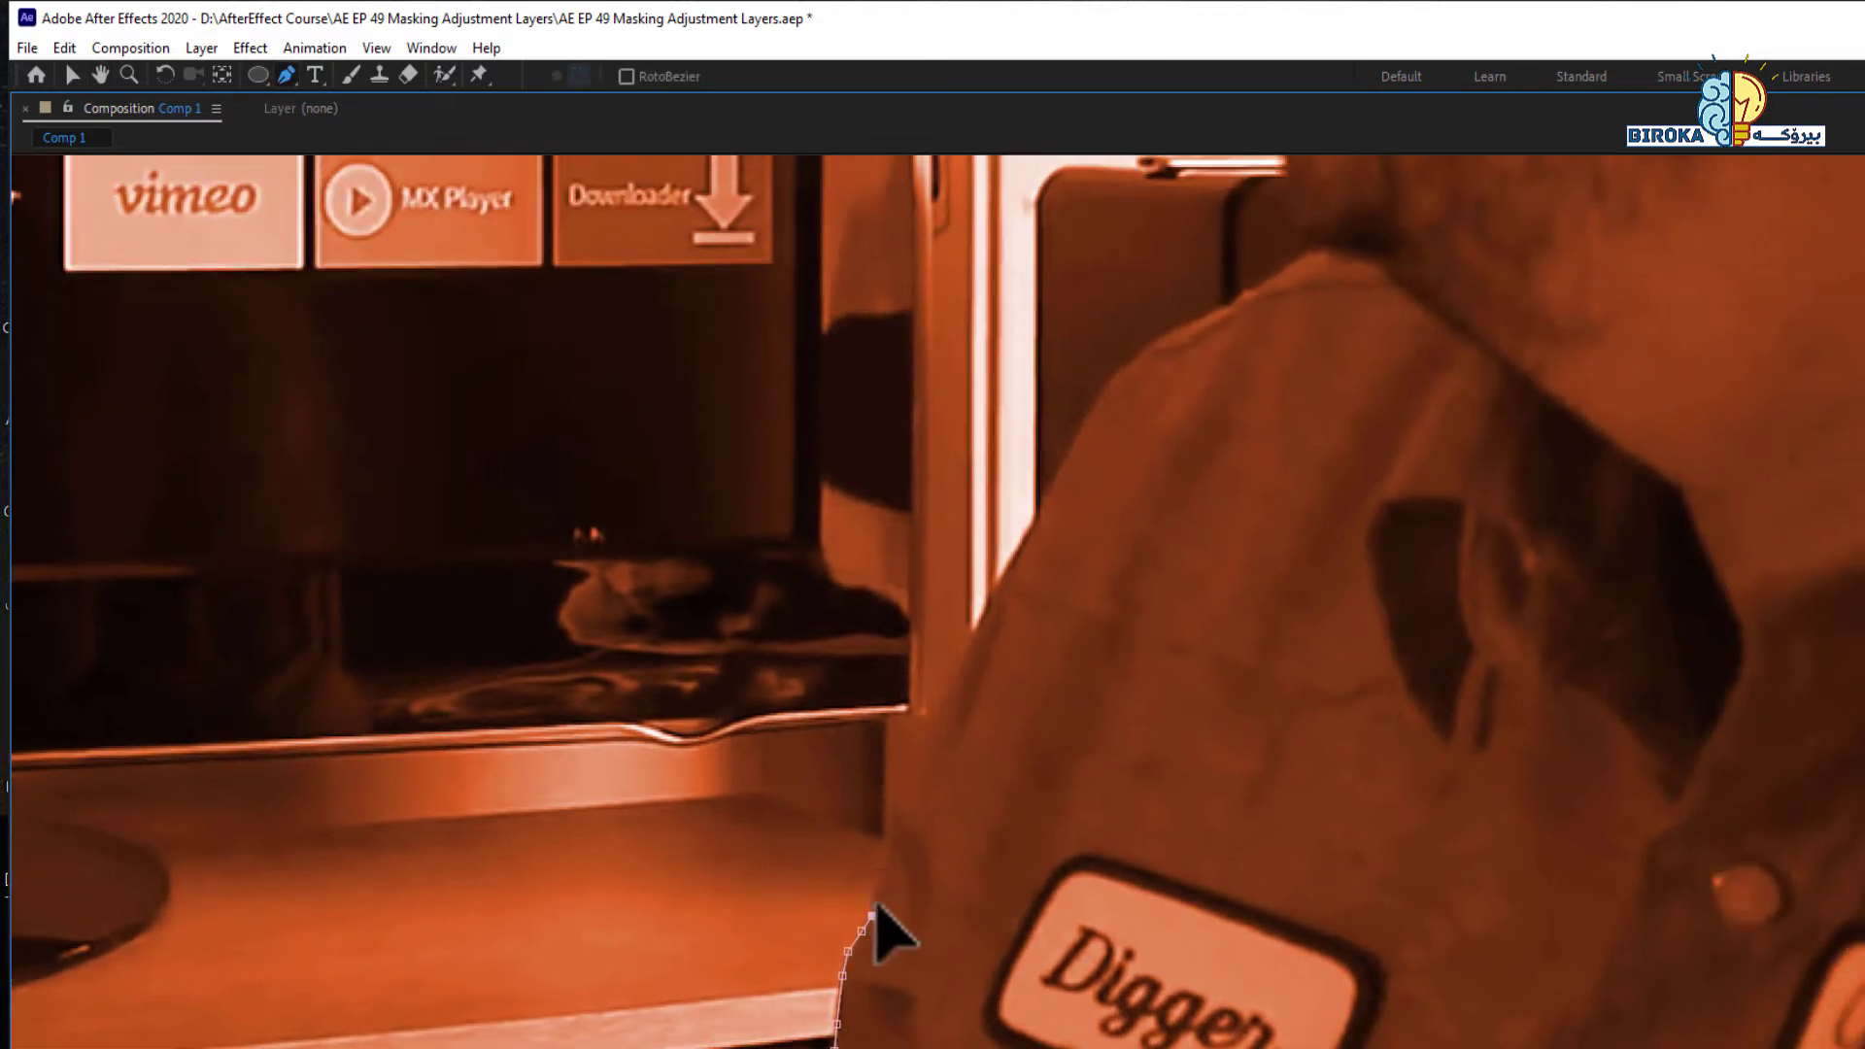
click(872, 914)
click(872, 895)
key(ctrl+z)
click(887, 855)
key(ctrl+z)
click(883, 860)
Step: Trace the mask up the sleeve past the TV's lower corner to the white door frame
click(911, 793)
click(936, 733)
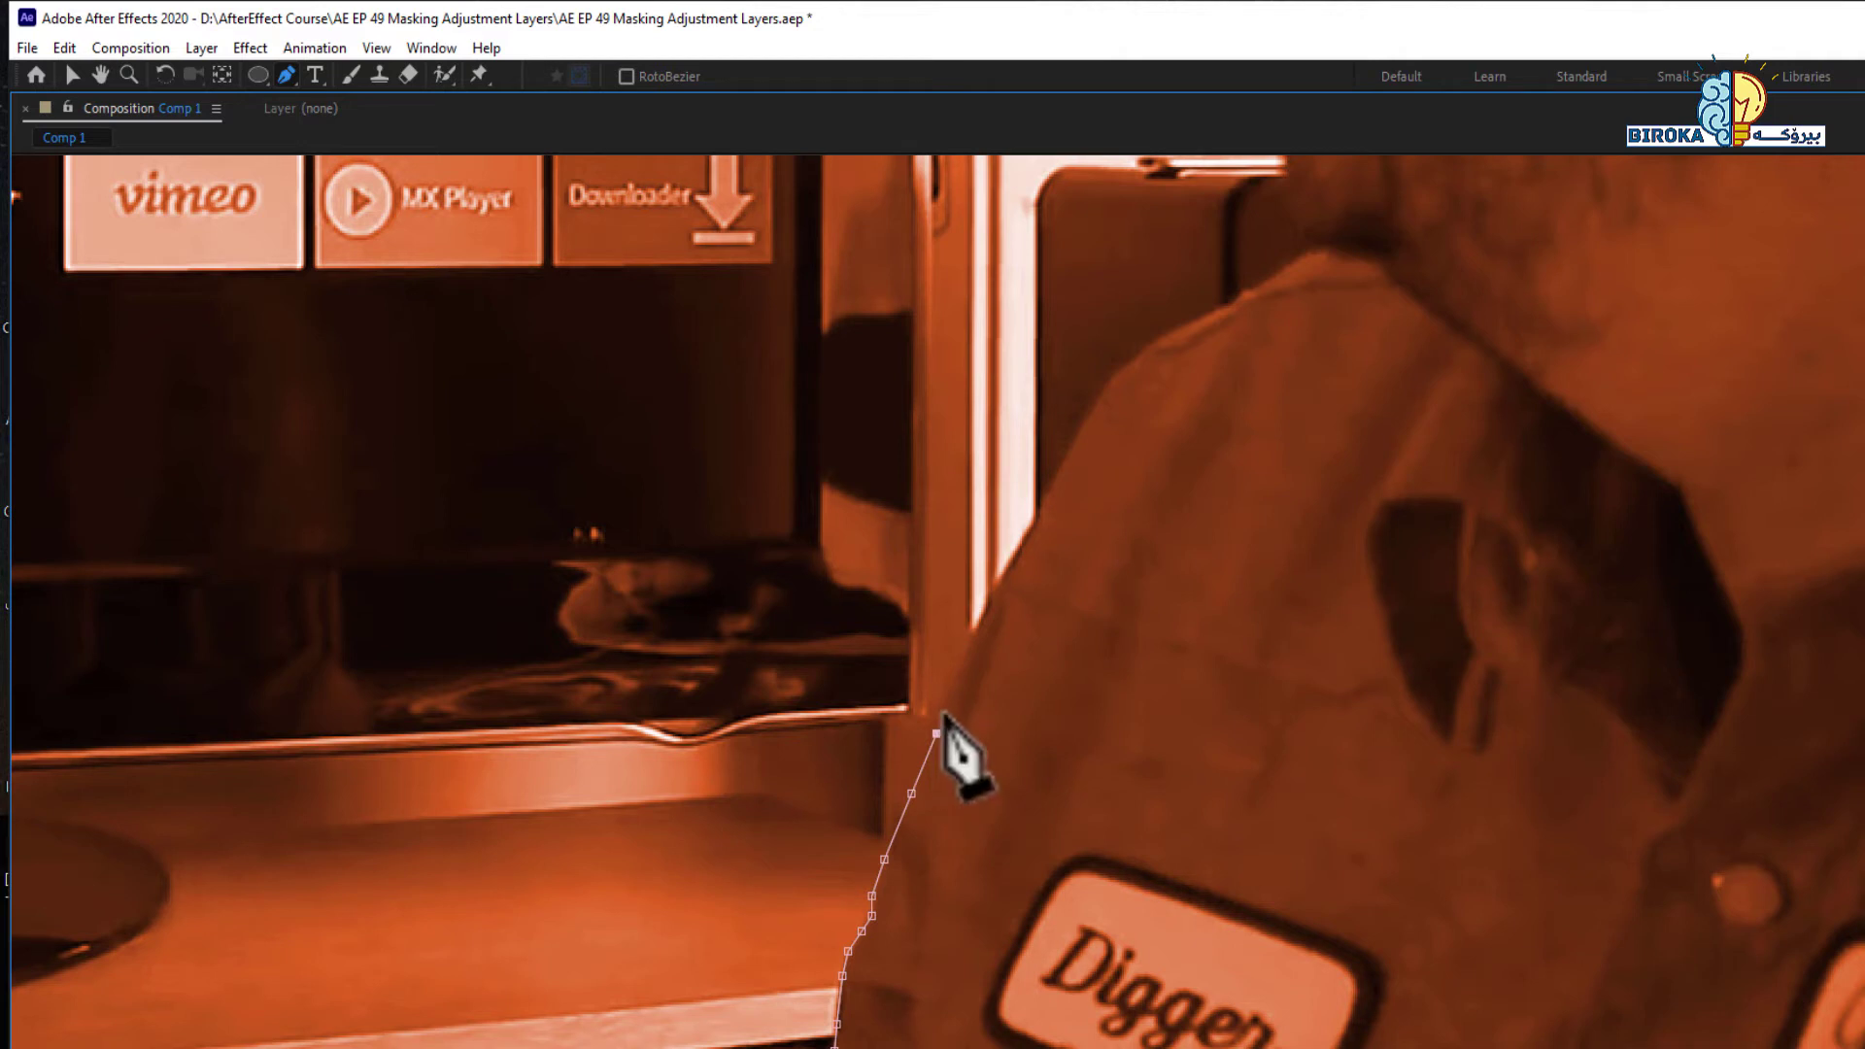
click(951, 691)
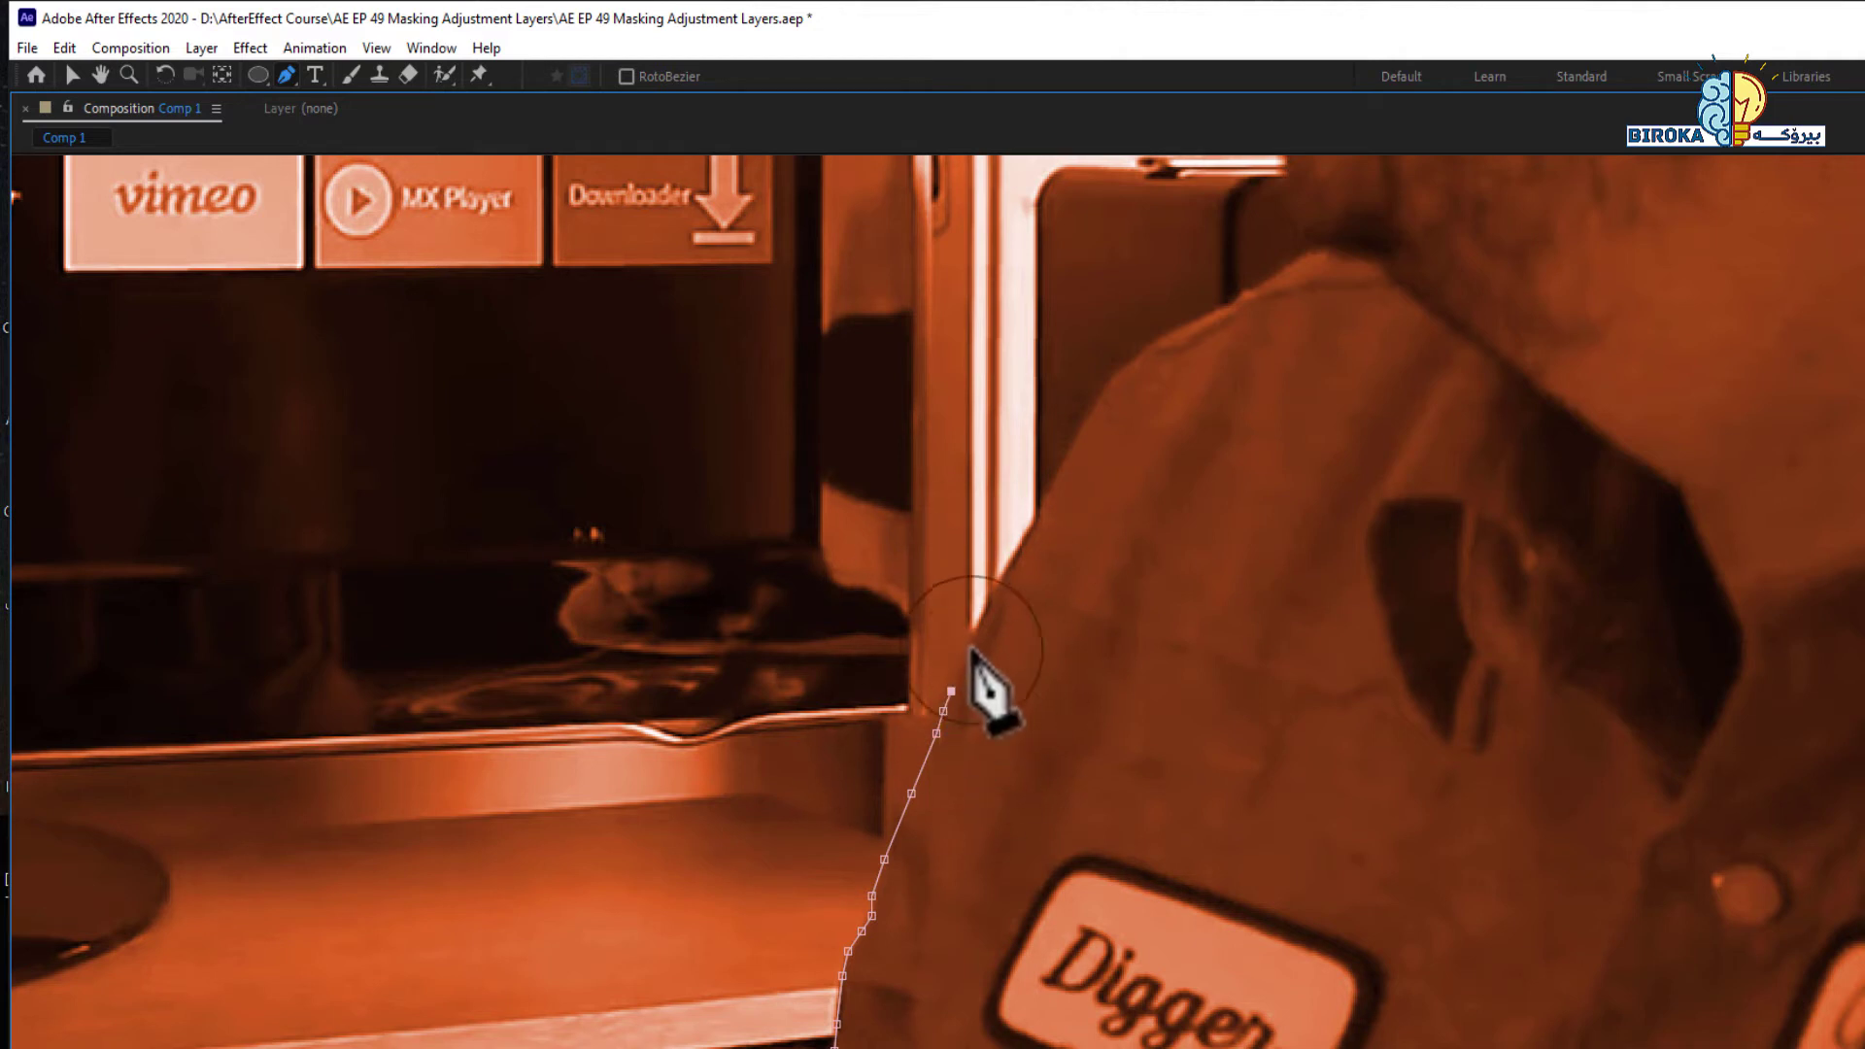
click(970, 648)
click(982, 626)
click(991, 601)
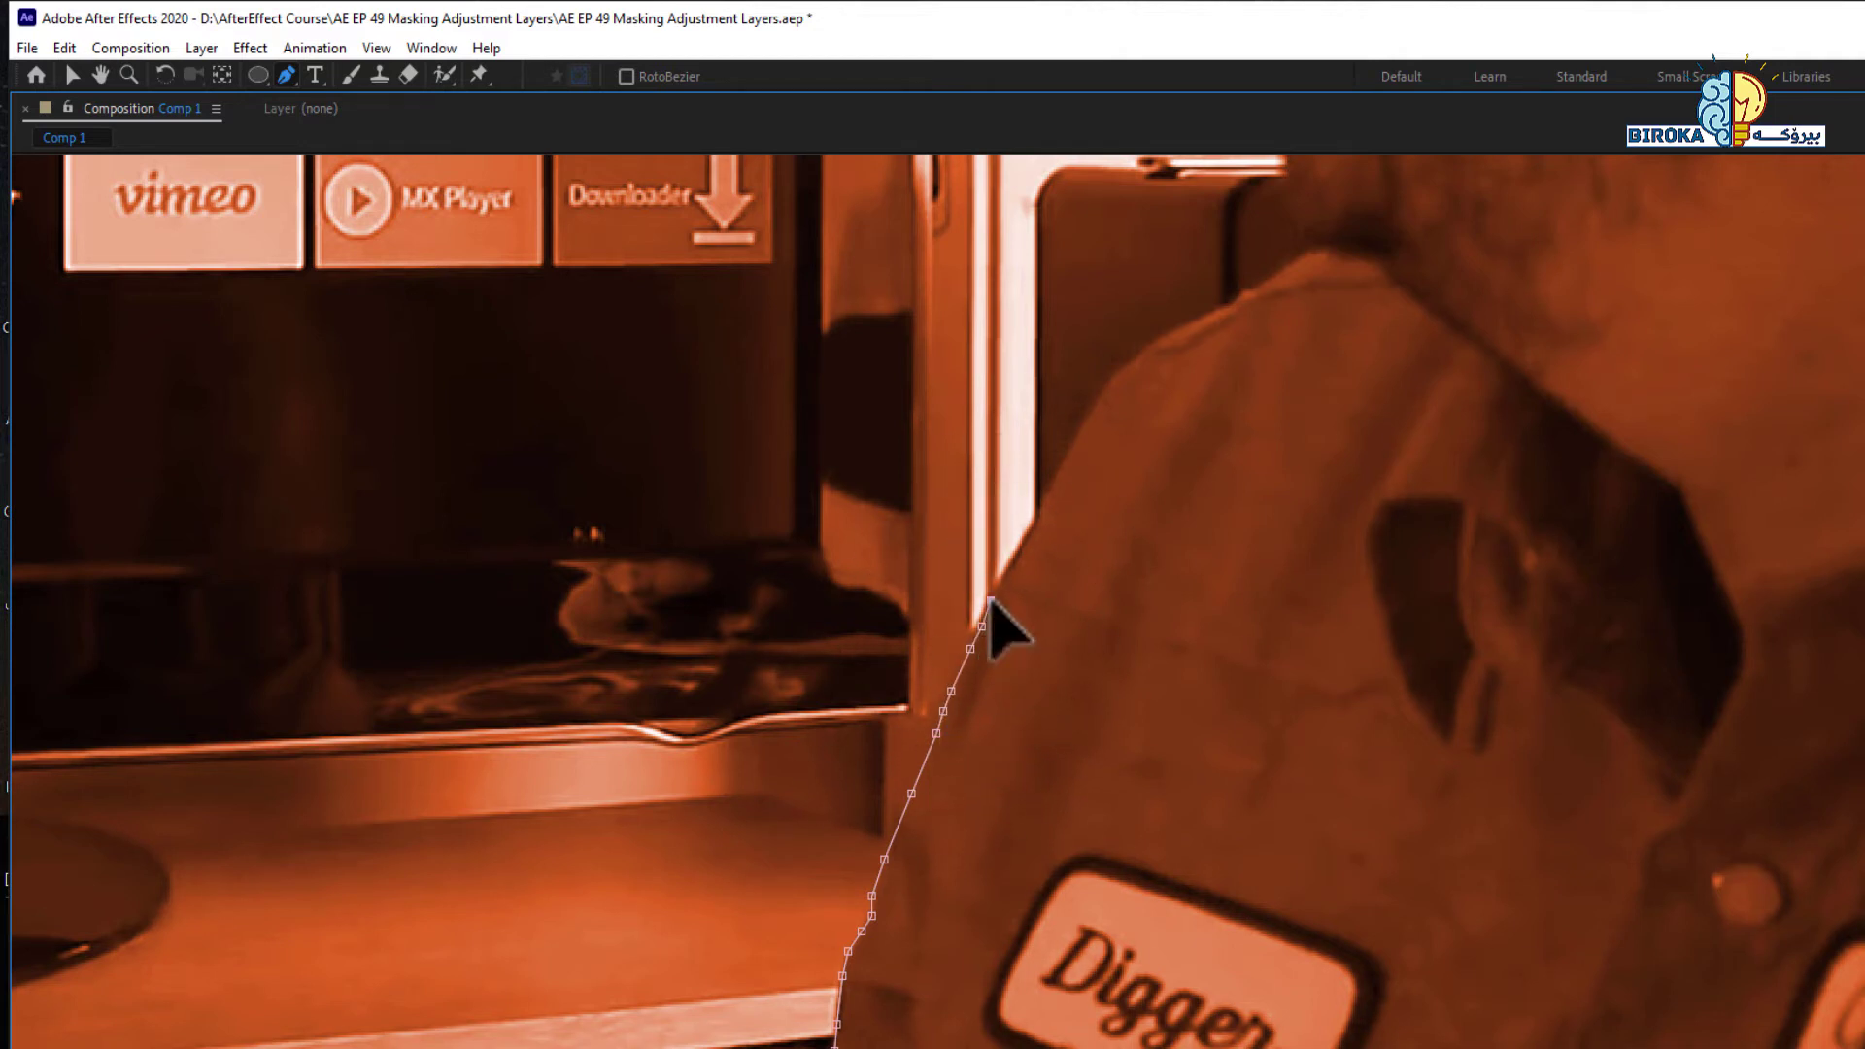
Step: Carry the mask along the upper sleeve and over the shoulder to the top of the shirt collar
key(space)
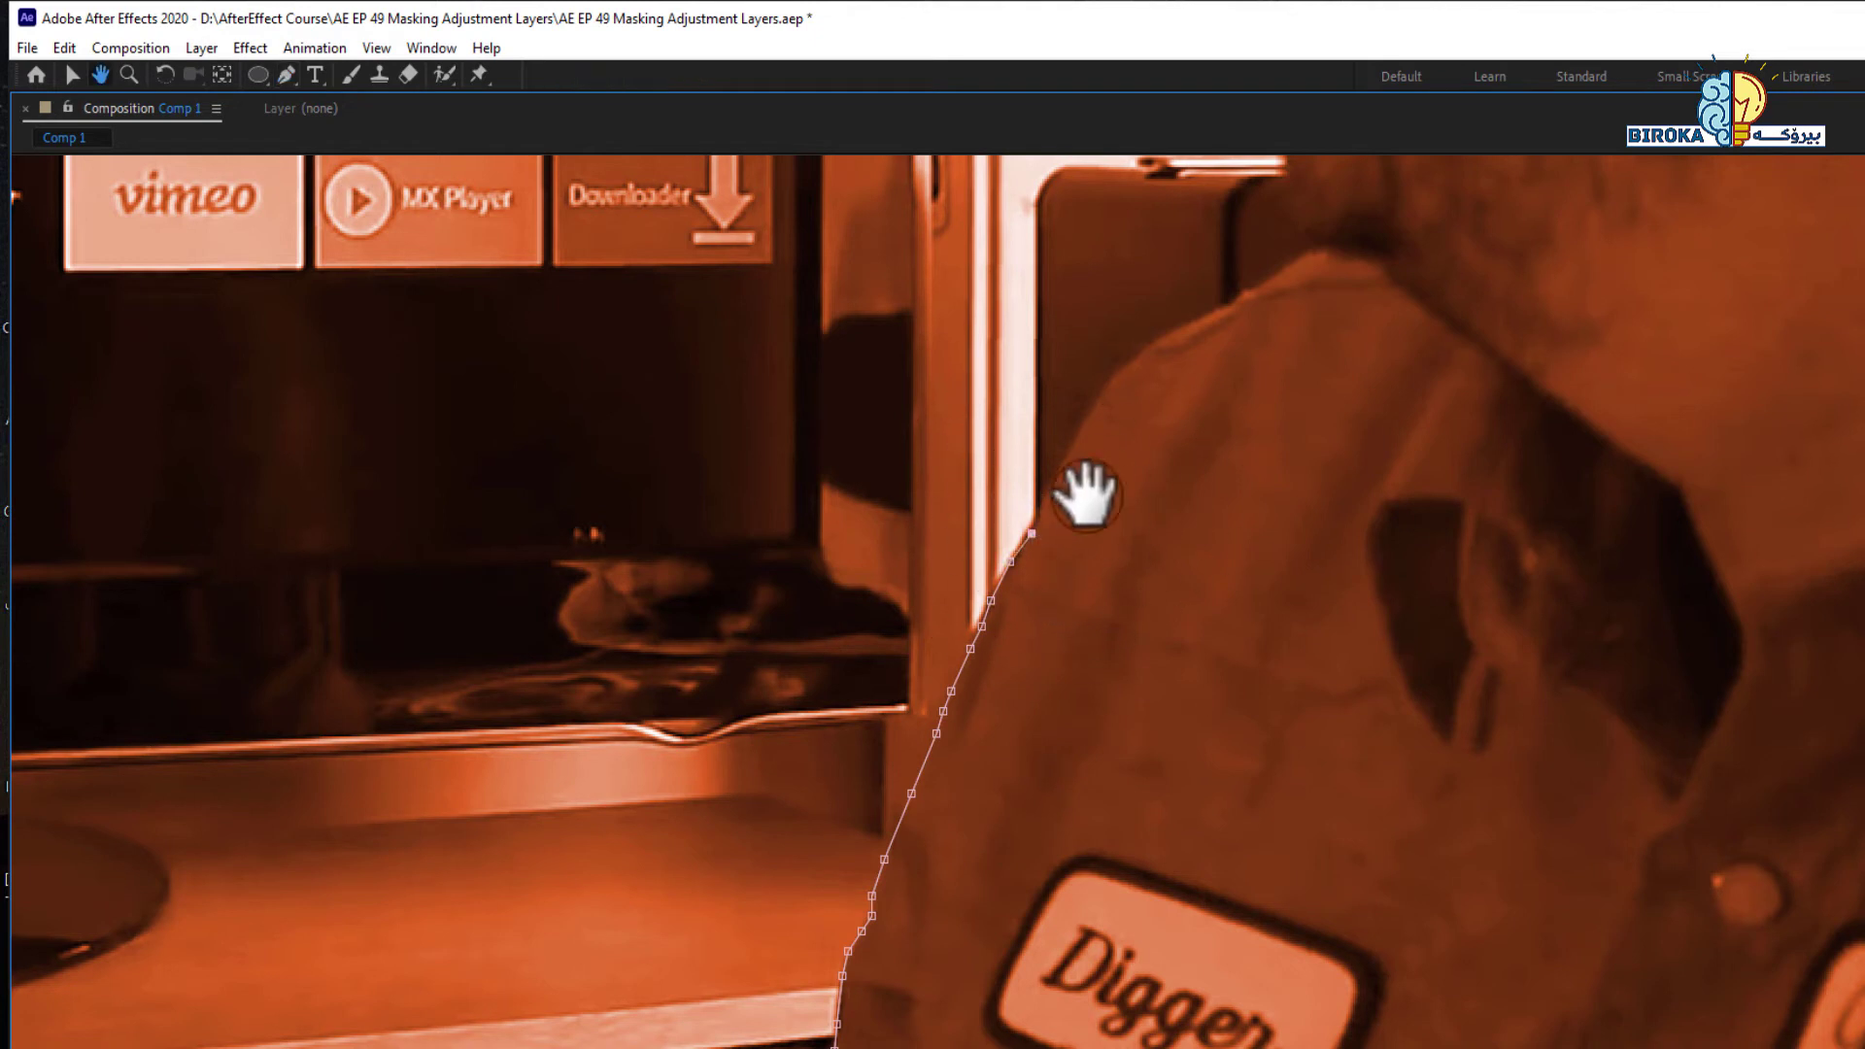
drag(1081, 491, 949, 848)
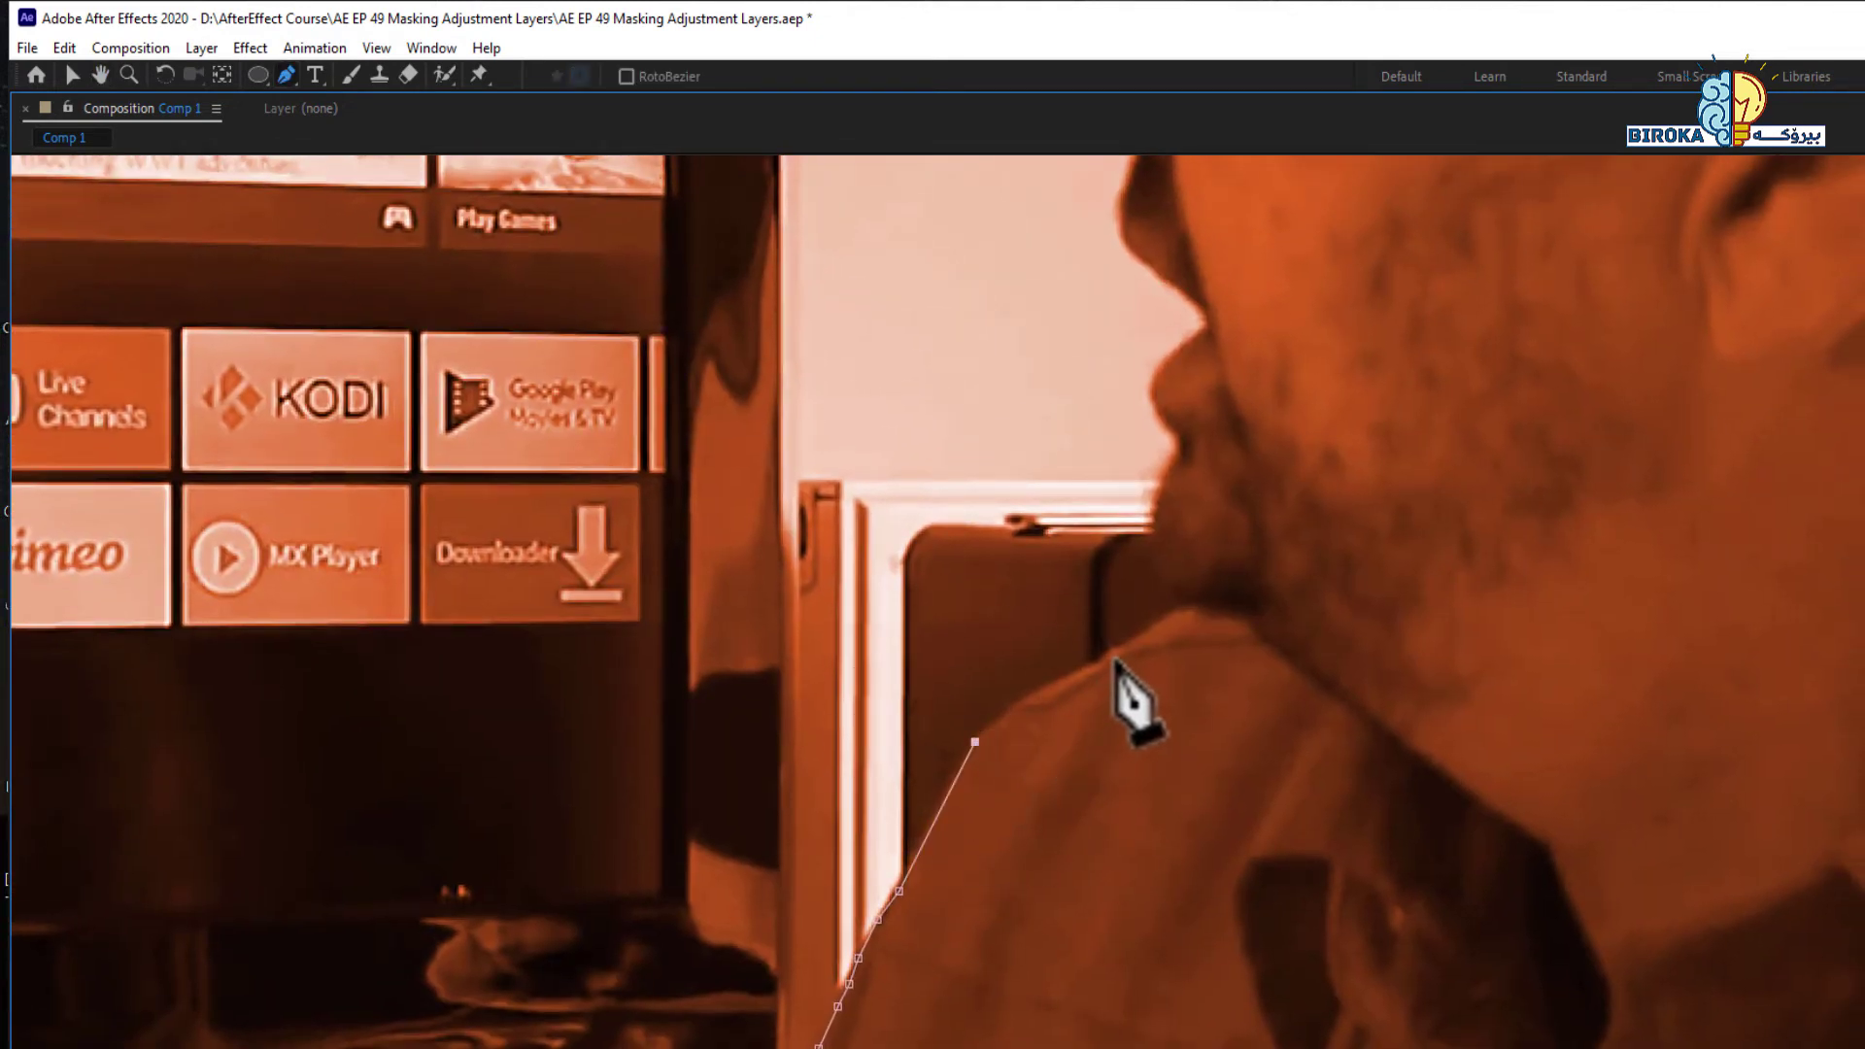
key(space)
drag(1215, 653, 1234, 740)
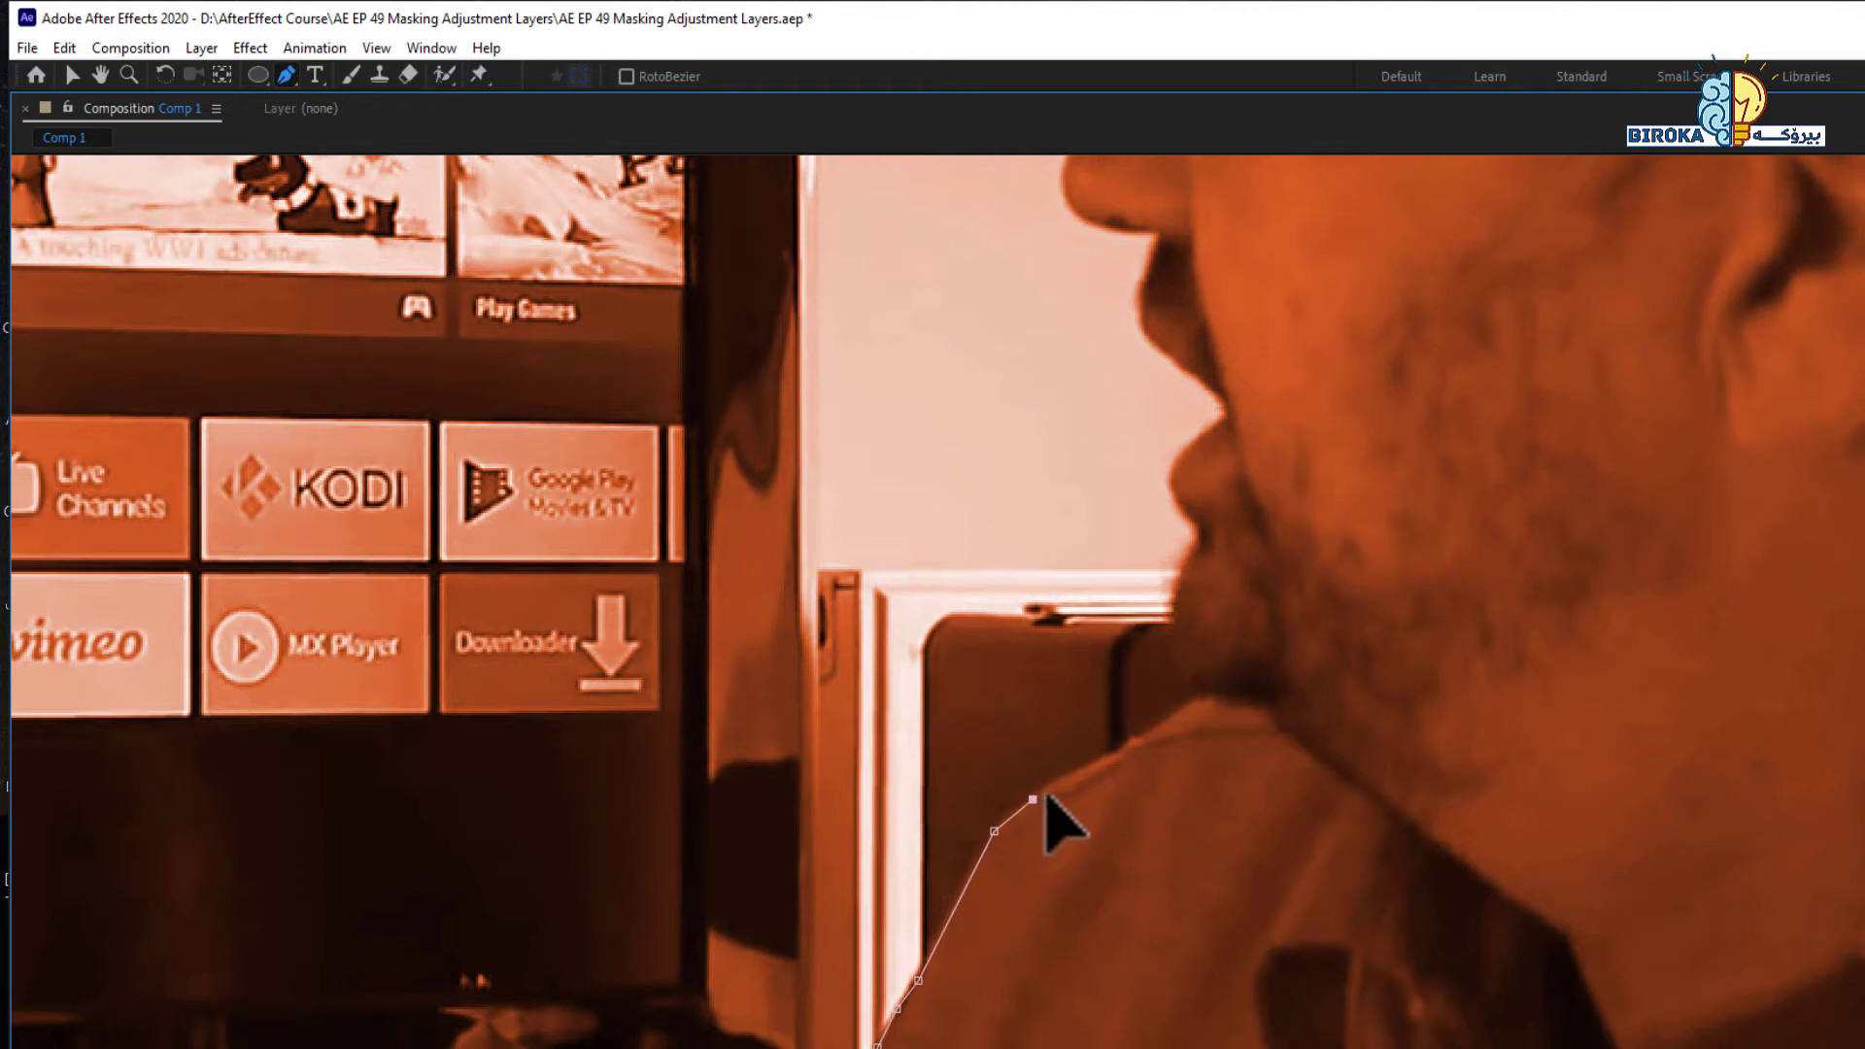
drag(1073, 778, 1143, 743)
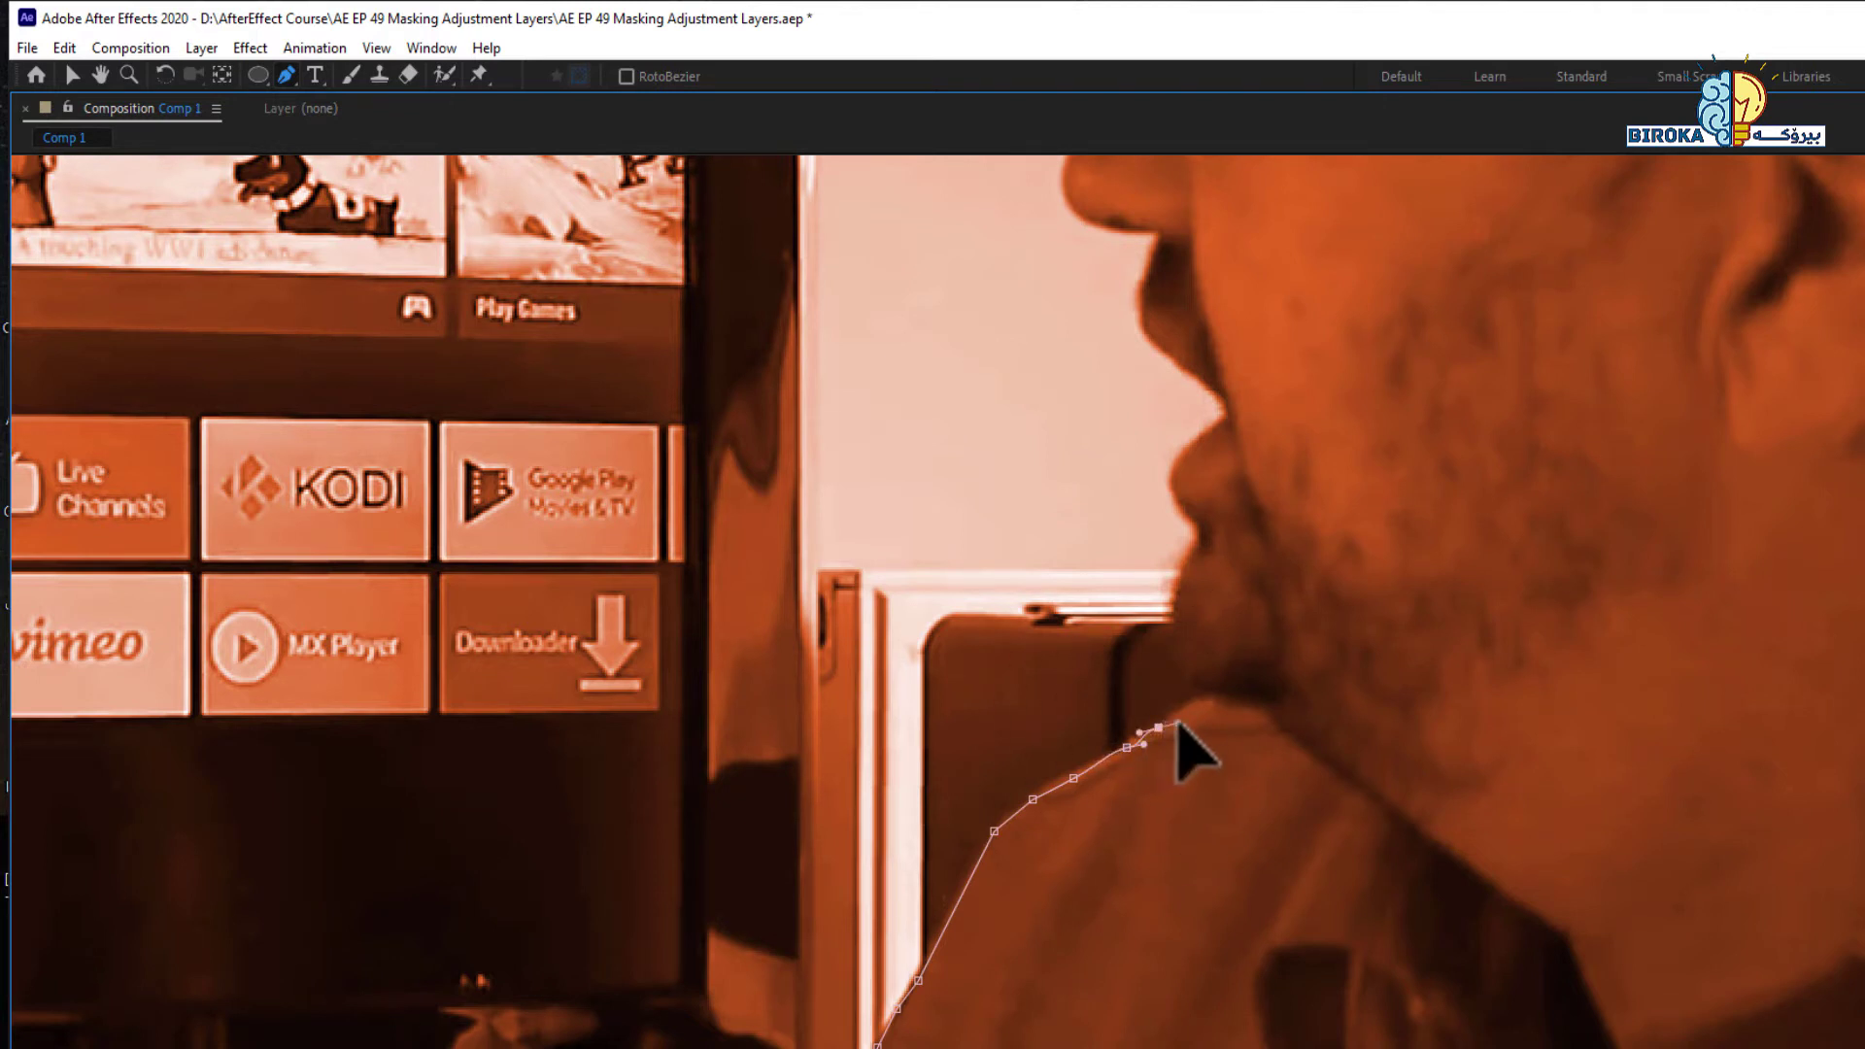
drag(1191, 700, 1202, 699)
Step: Trace the mask along the top of the collar beneath the man's chin
key(space)
drag(1345, 804, 1166, 568)
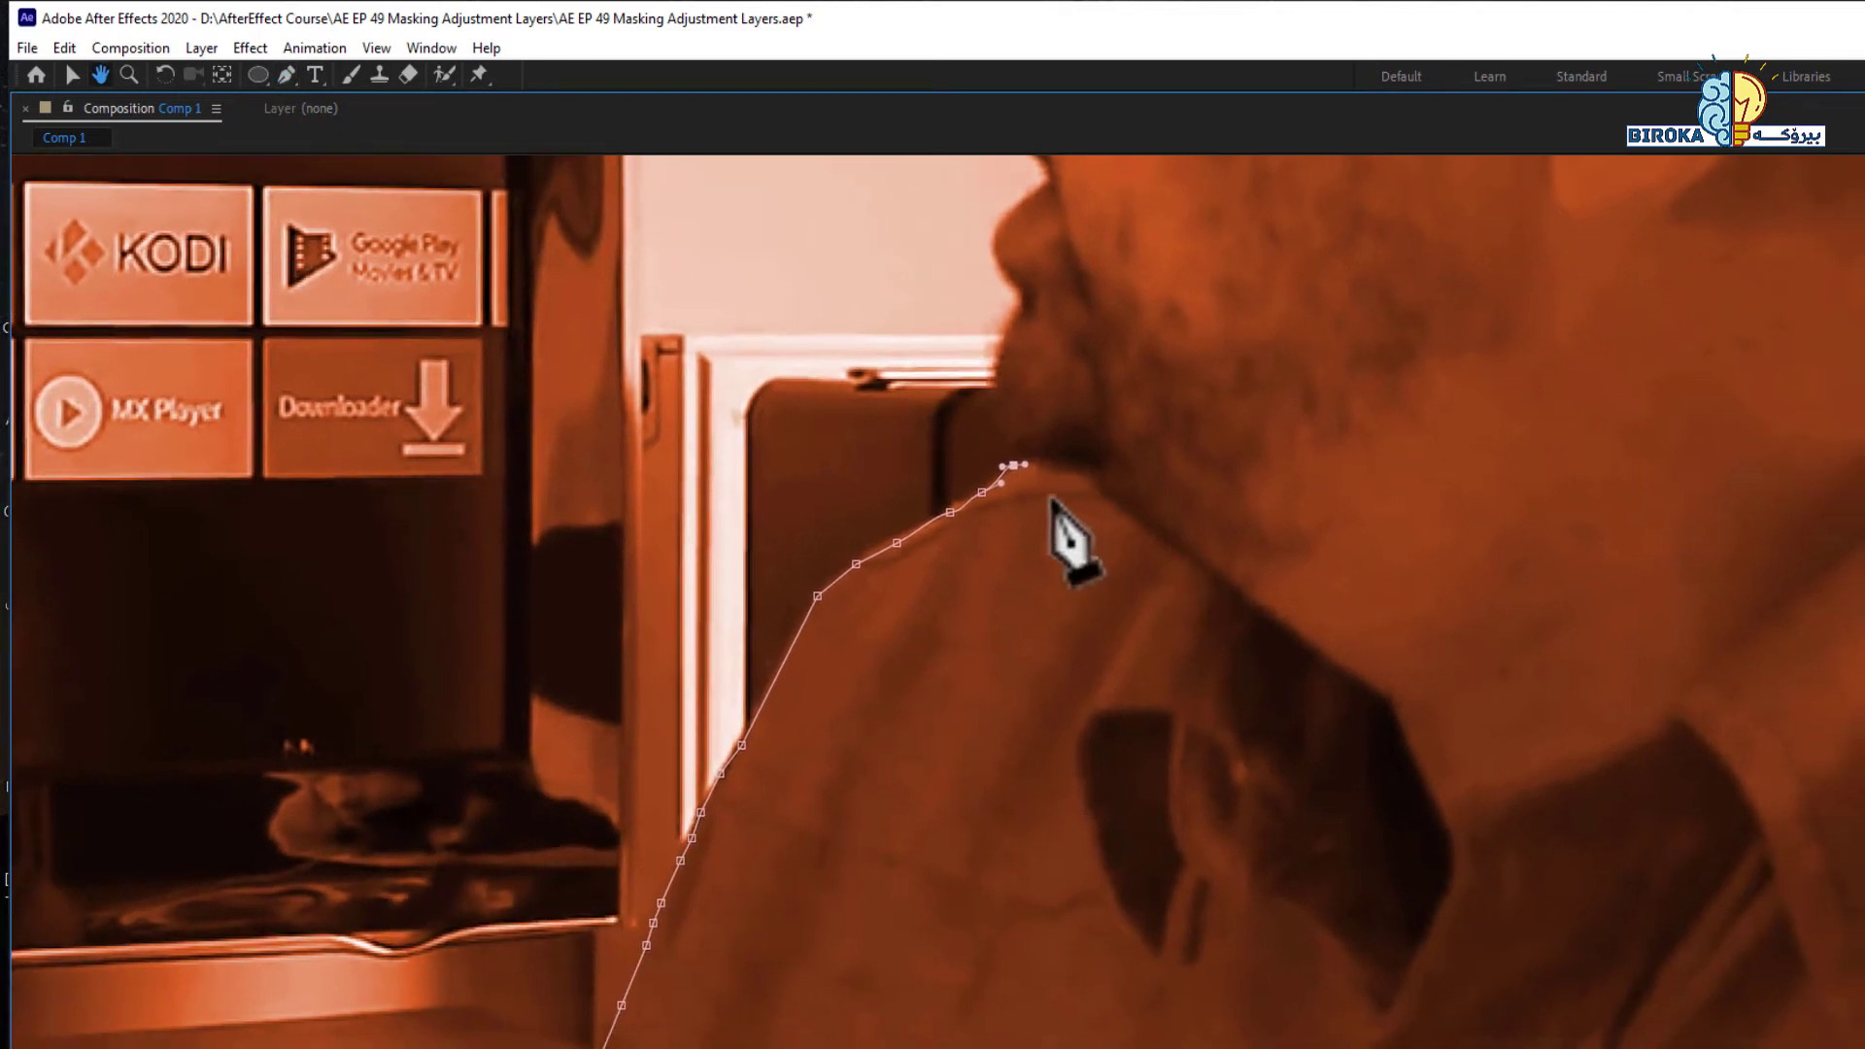
click(1046, 473)
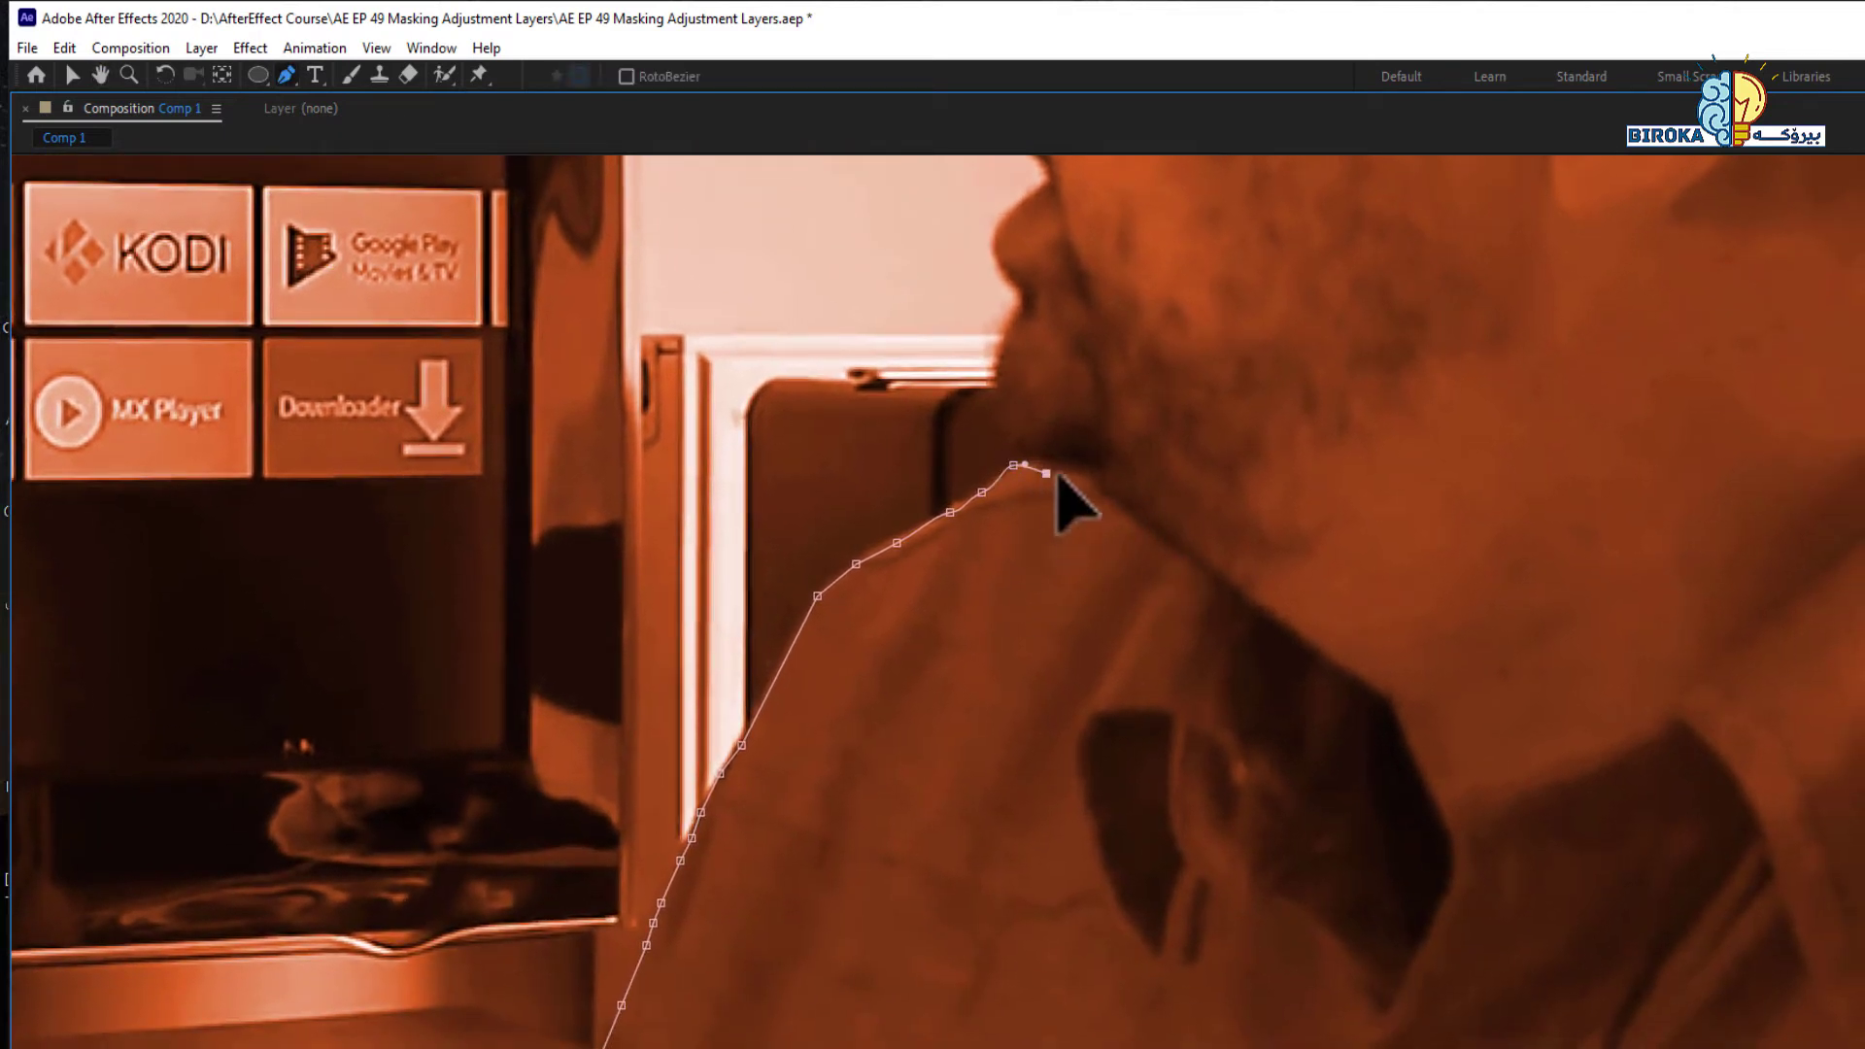
click(1065, 477)
click(1081, 475)
click(1102, 484)
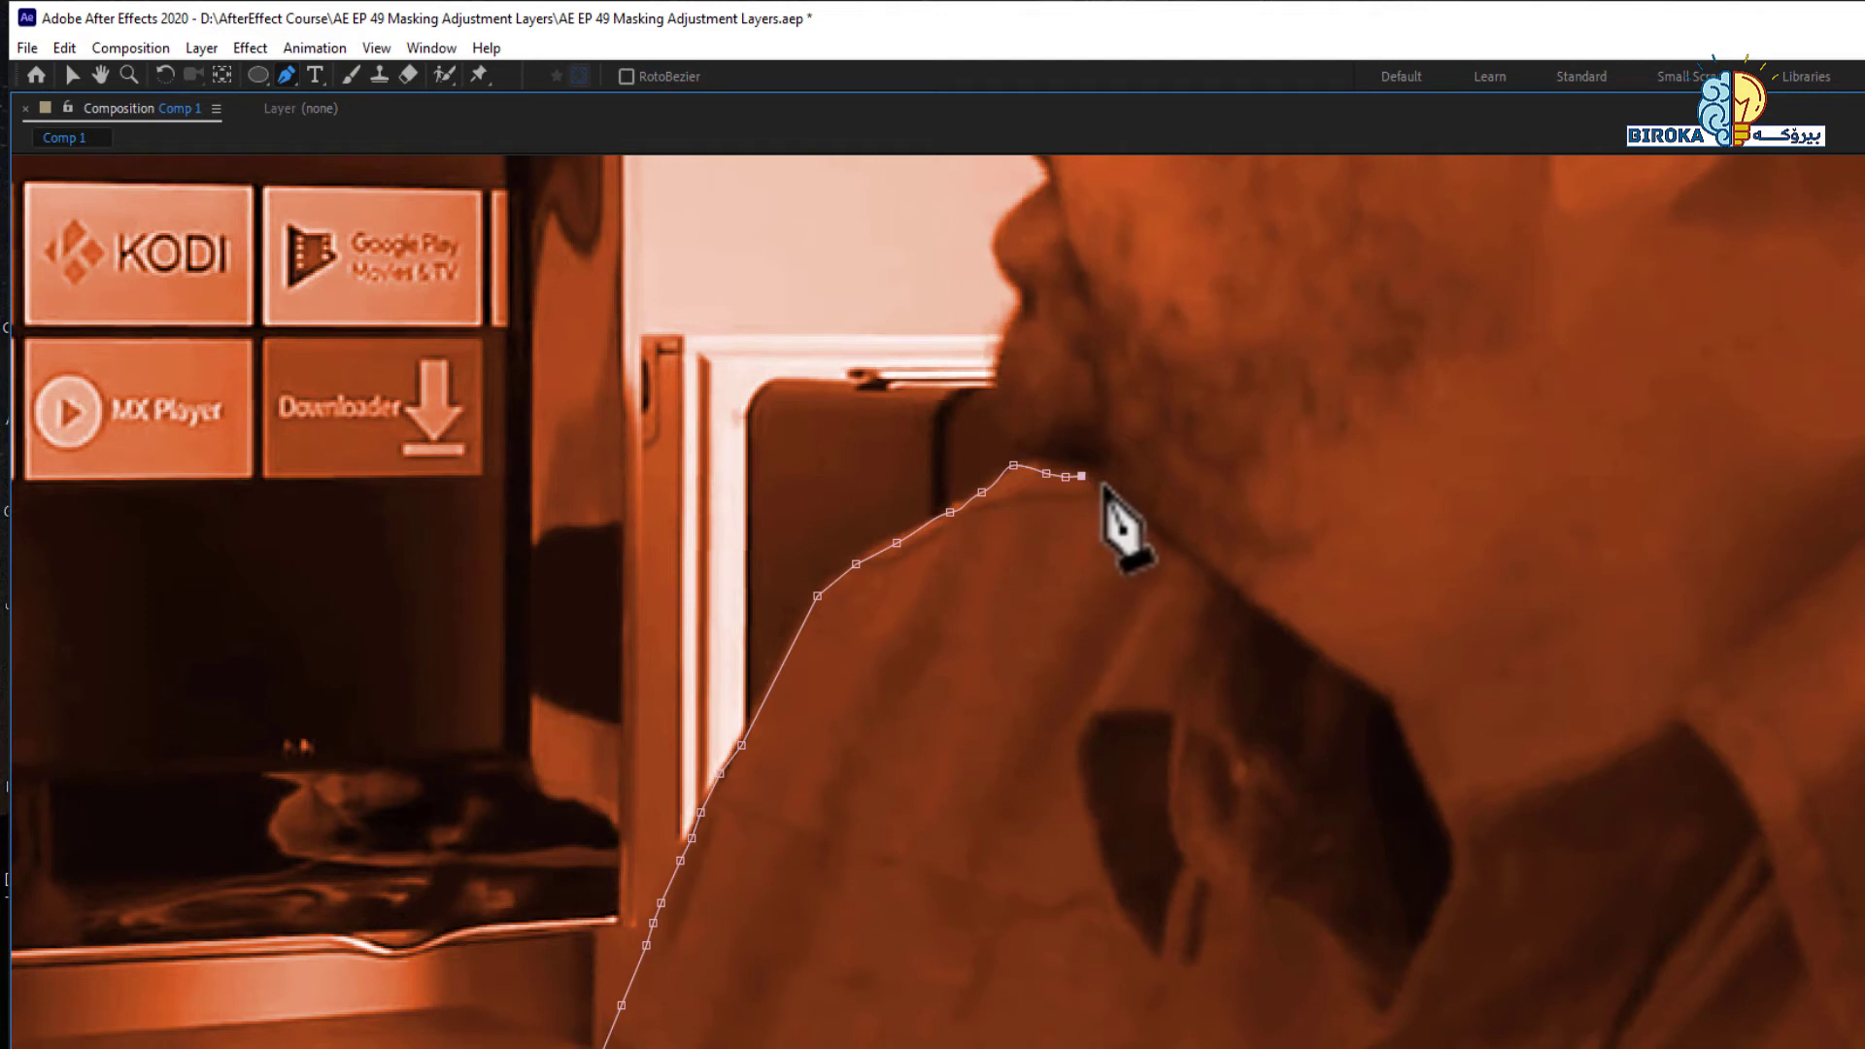
Step: Follow the collar's edge below the jaw with mask points and undo the last misplaced one
click(1142, 522)
click(1164, 537)
click(1185, 552)
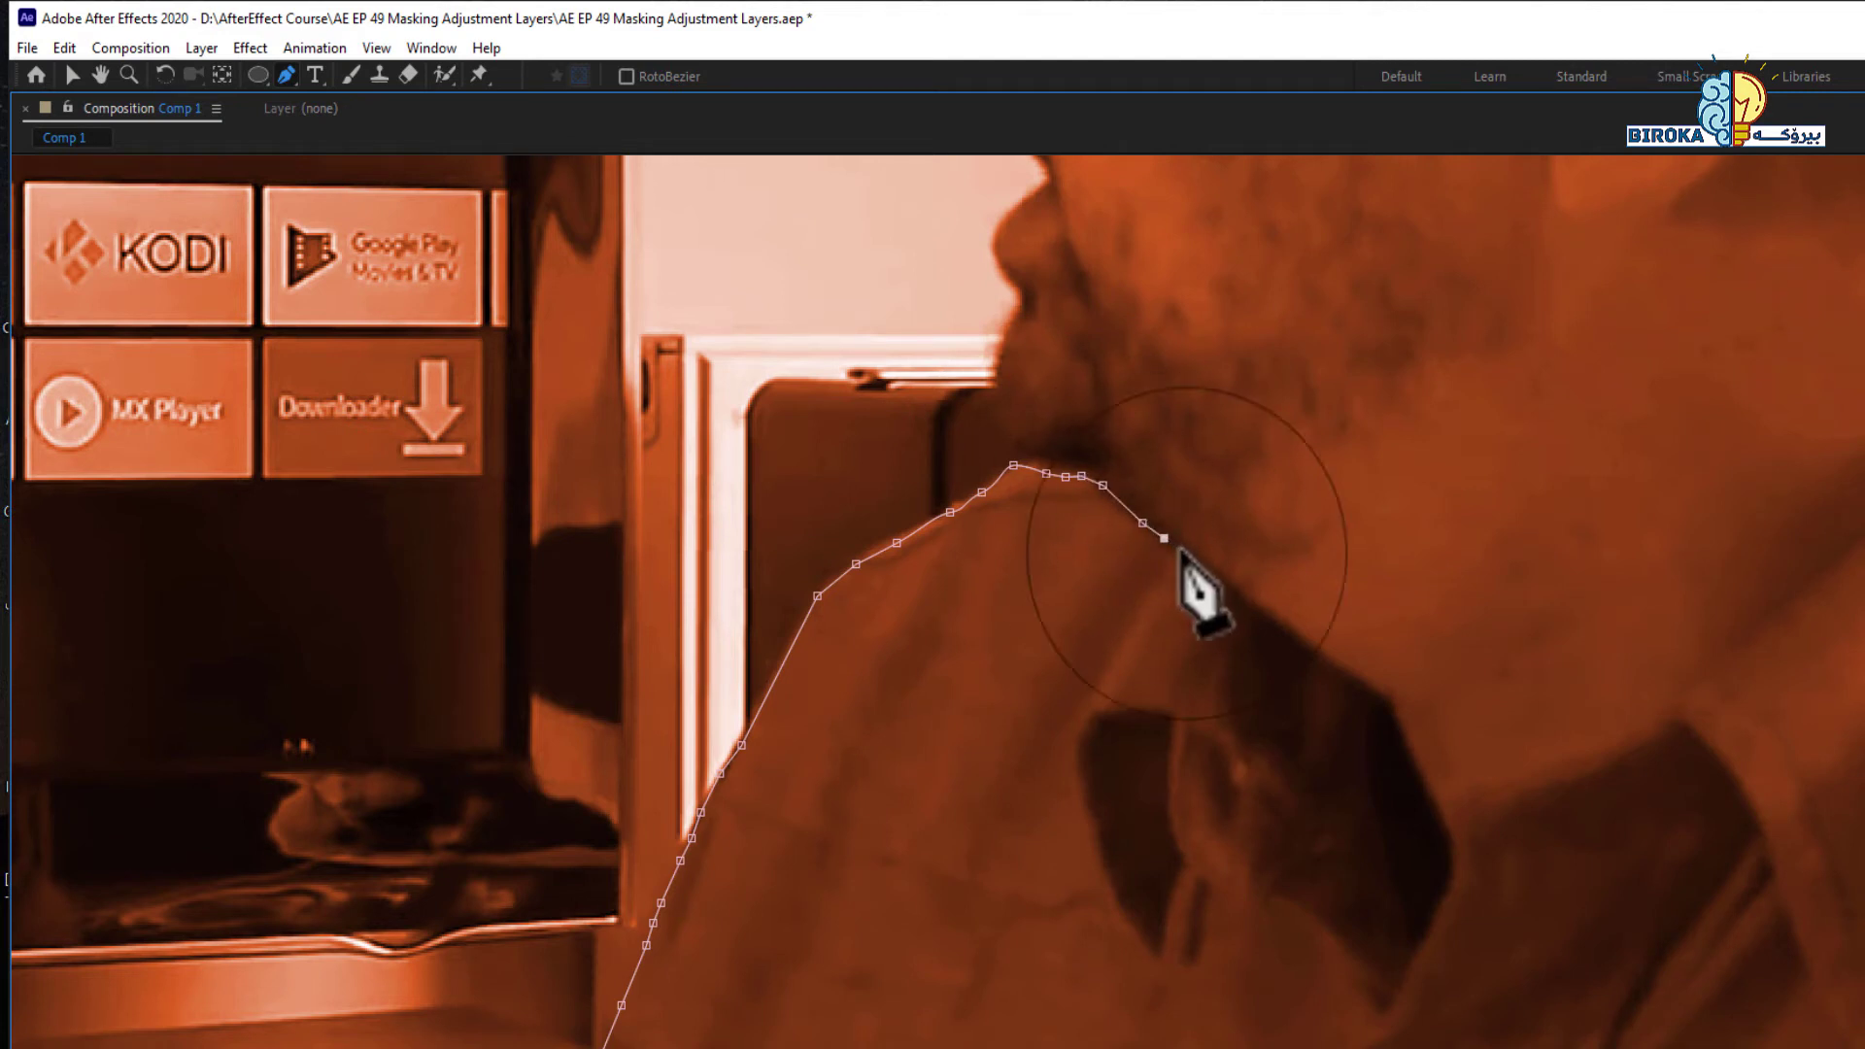
click(1205, 571)
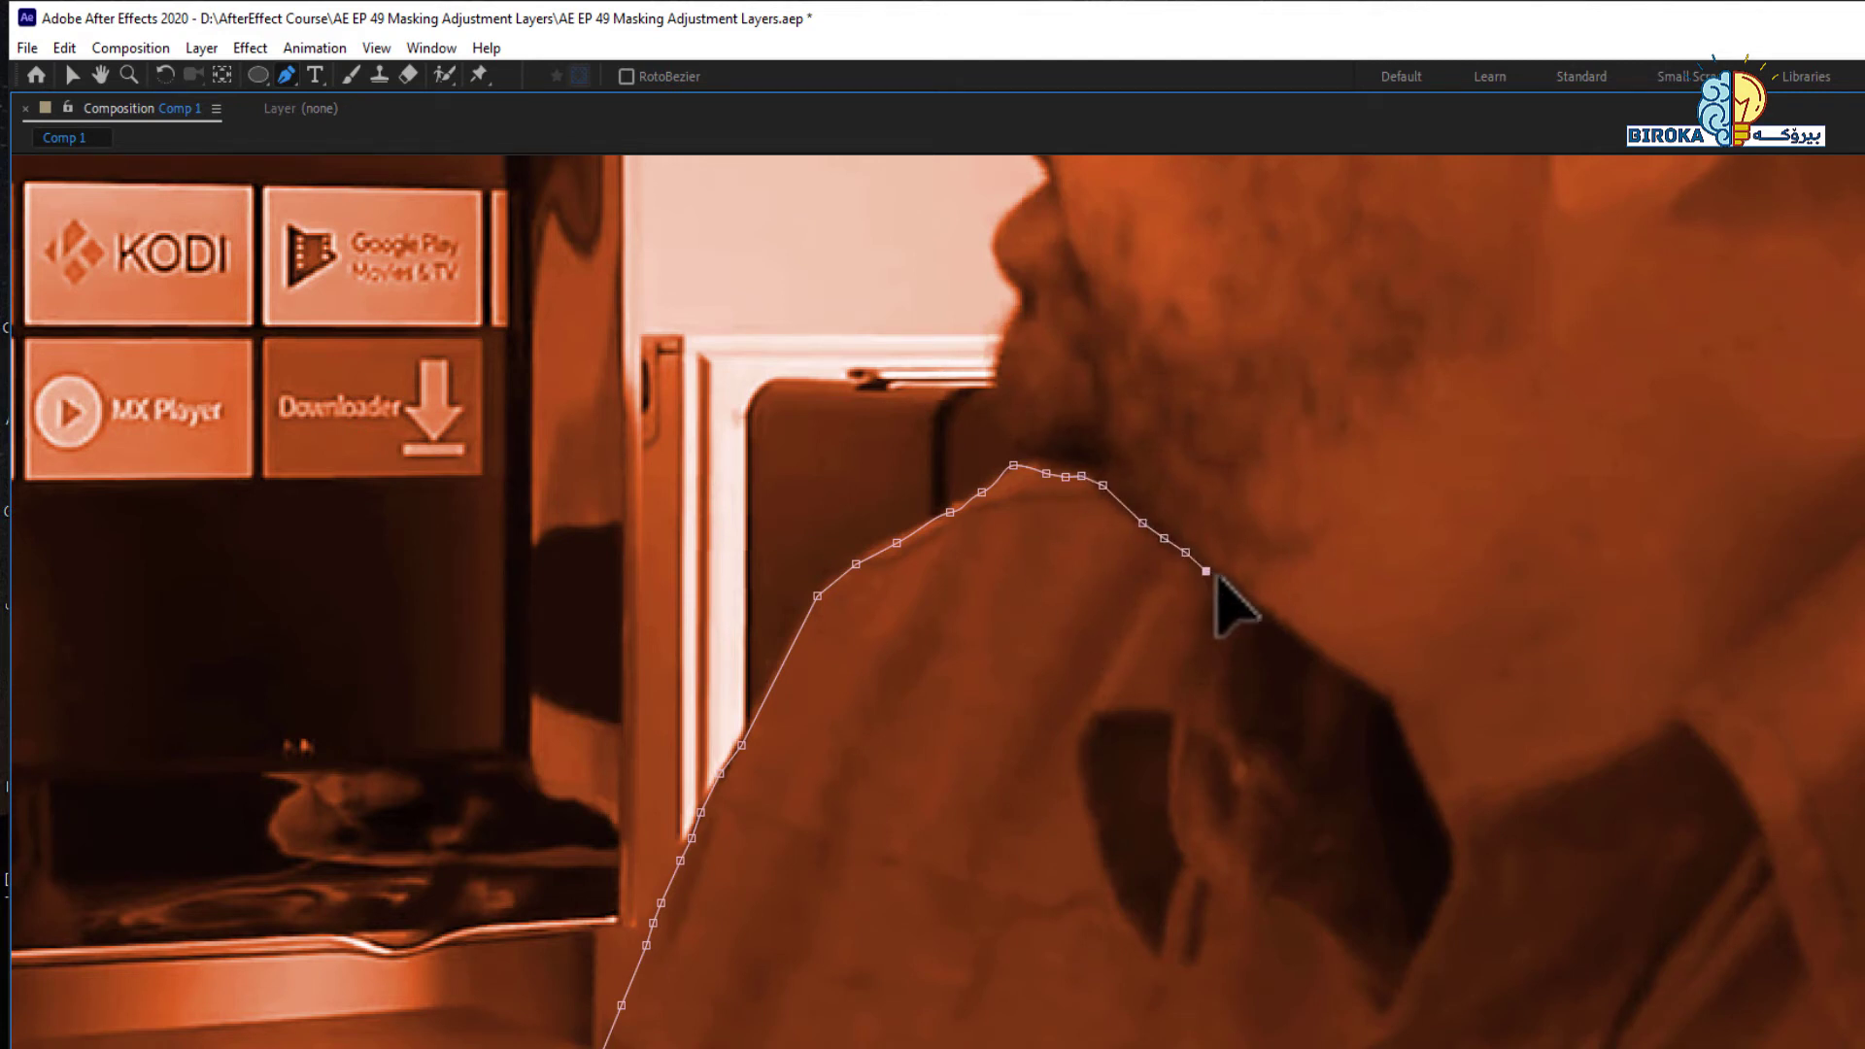
click(1228, 588)
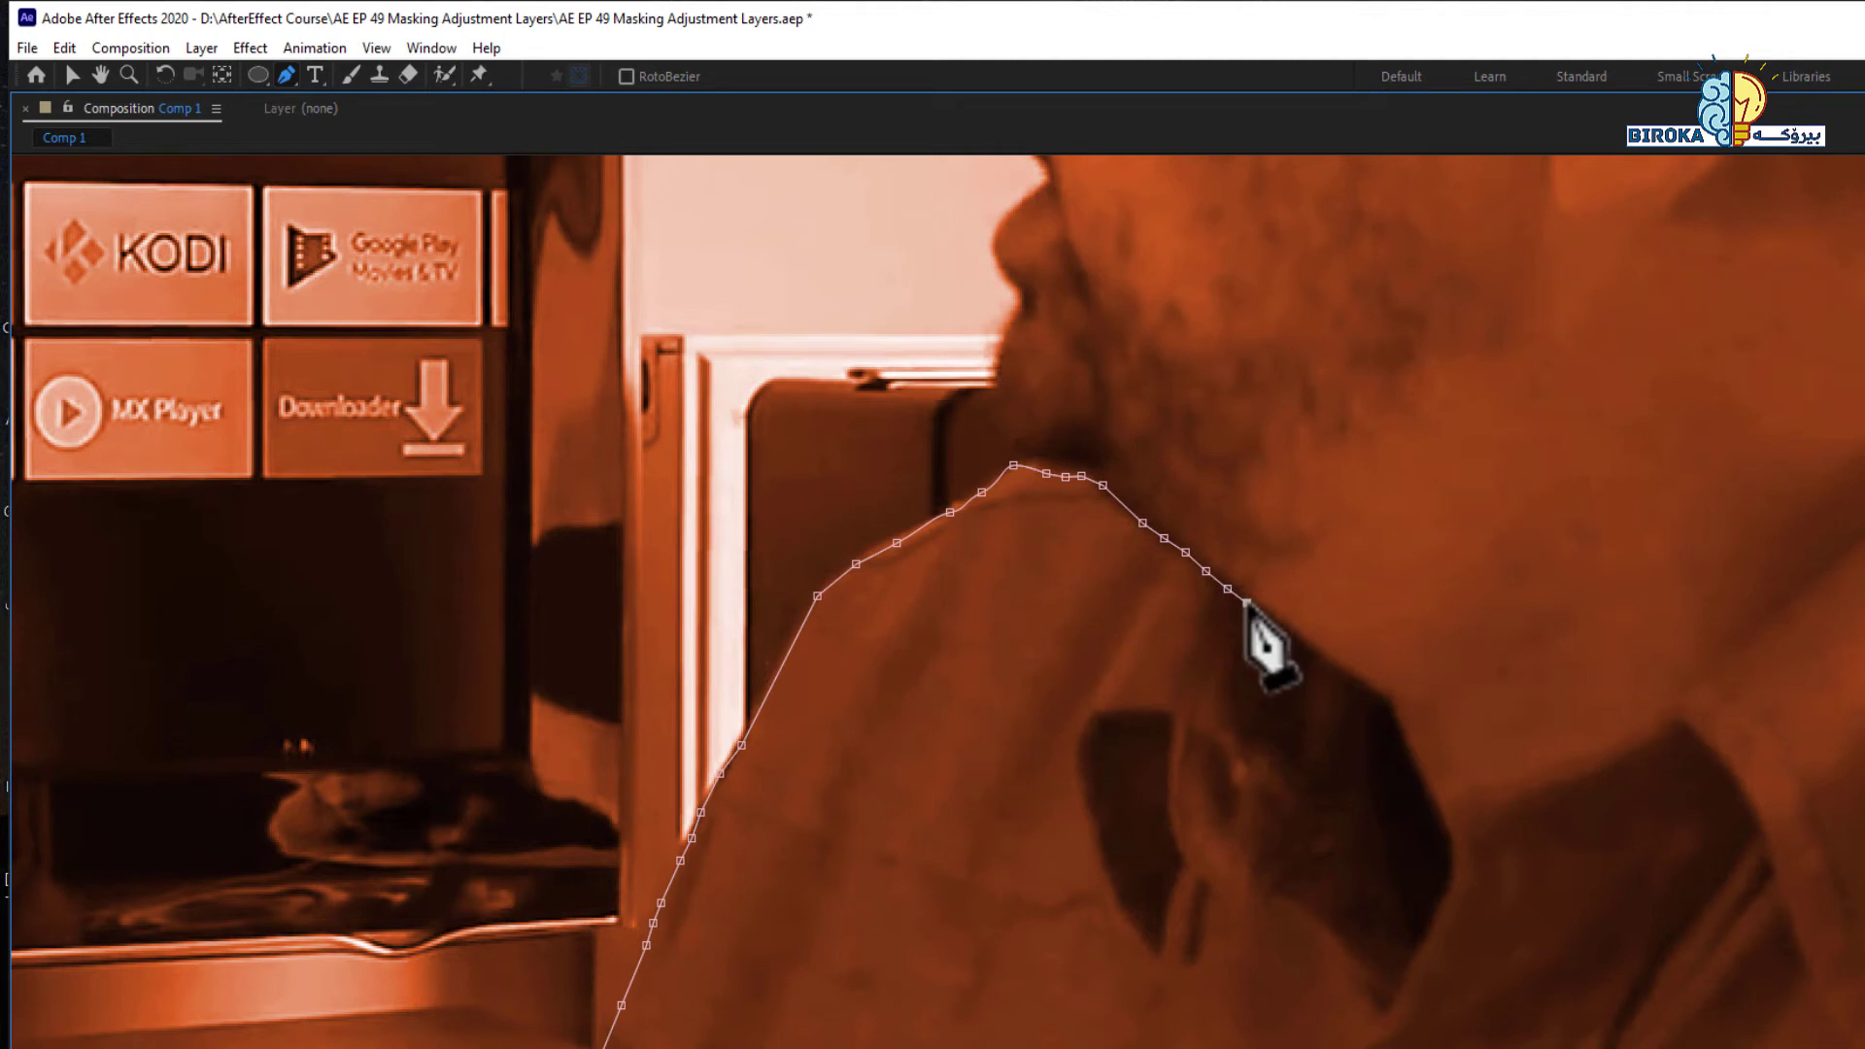
click(1274, 618)
click(1301, 645)
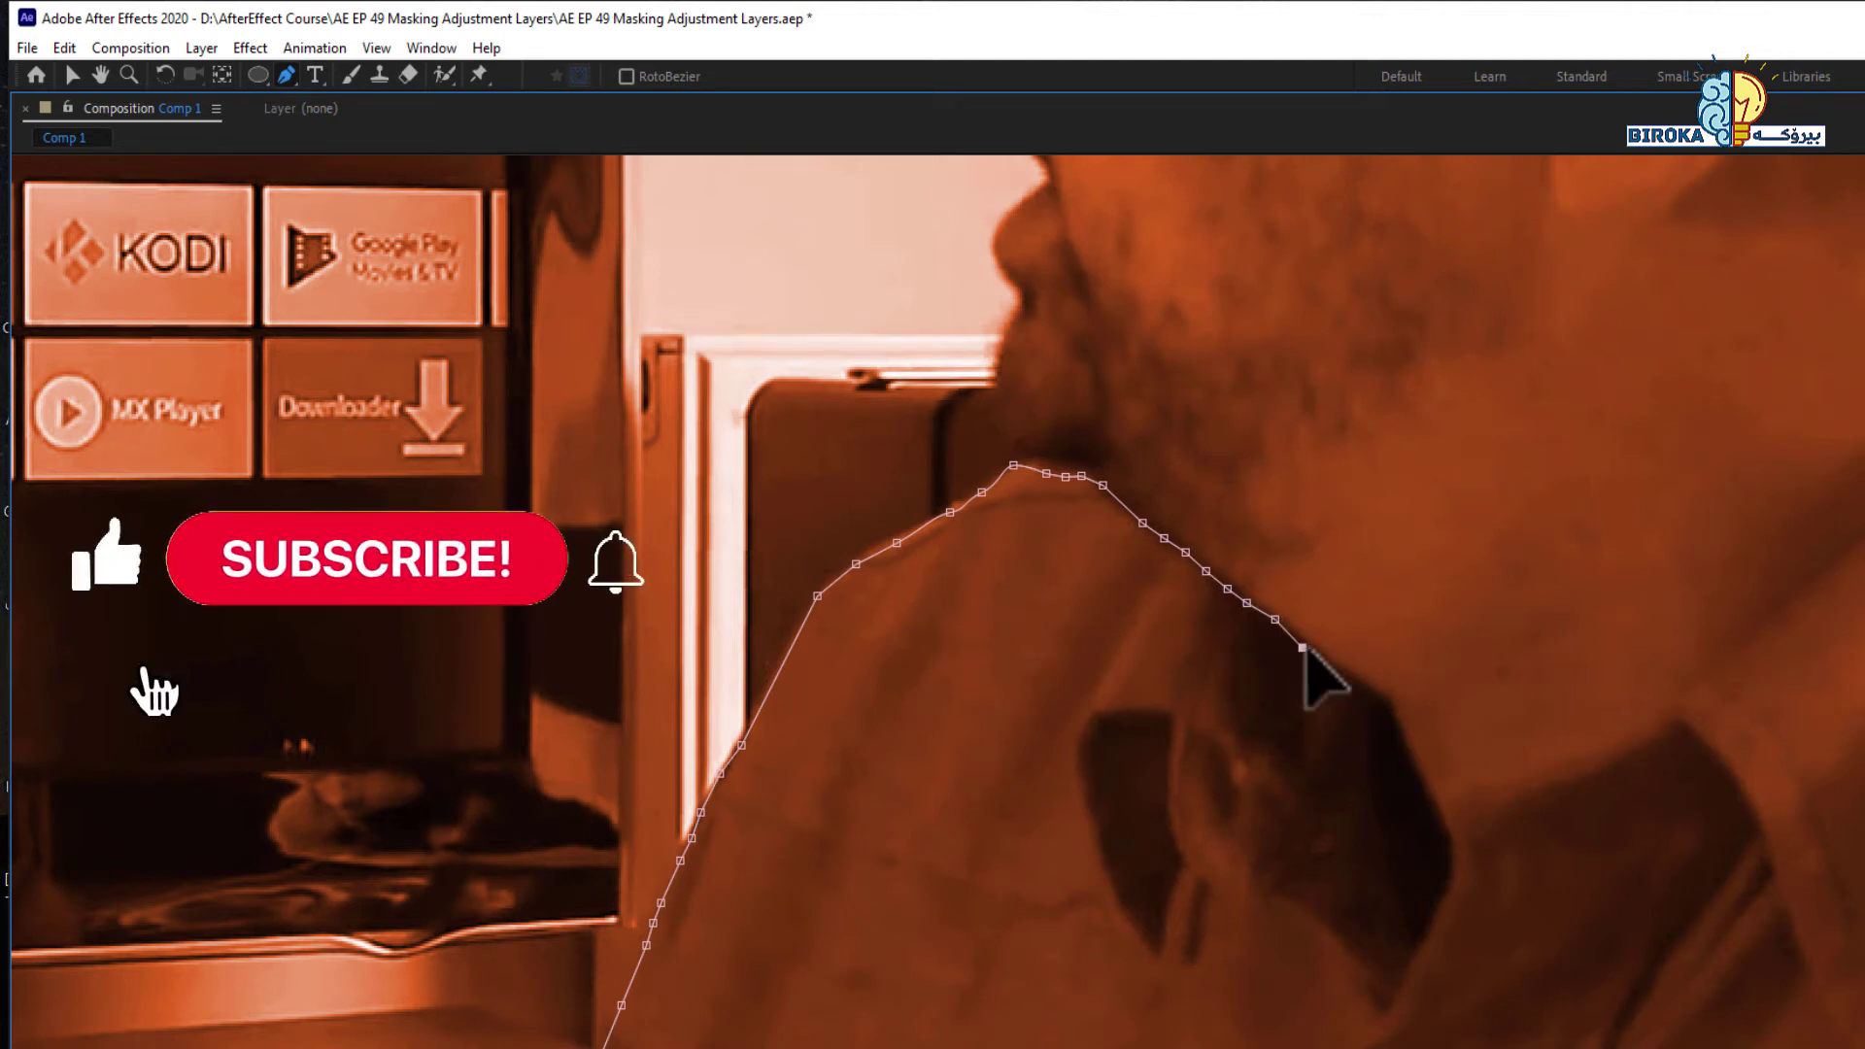
key(ctrl+z)
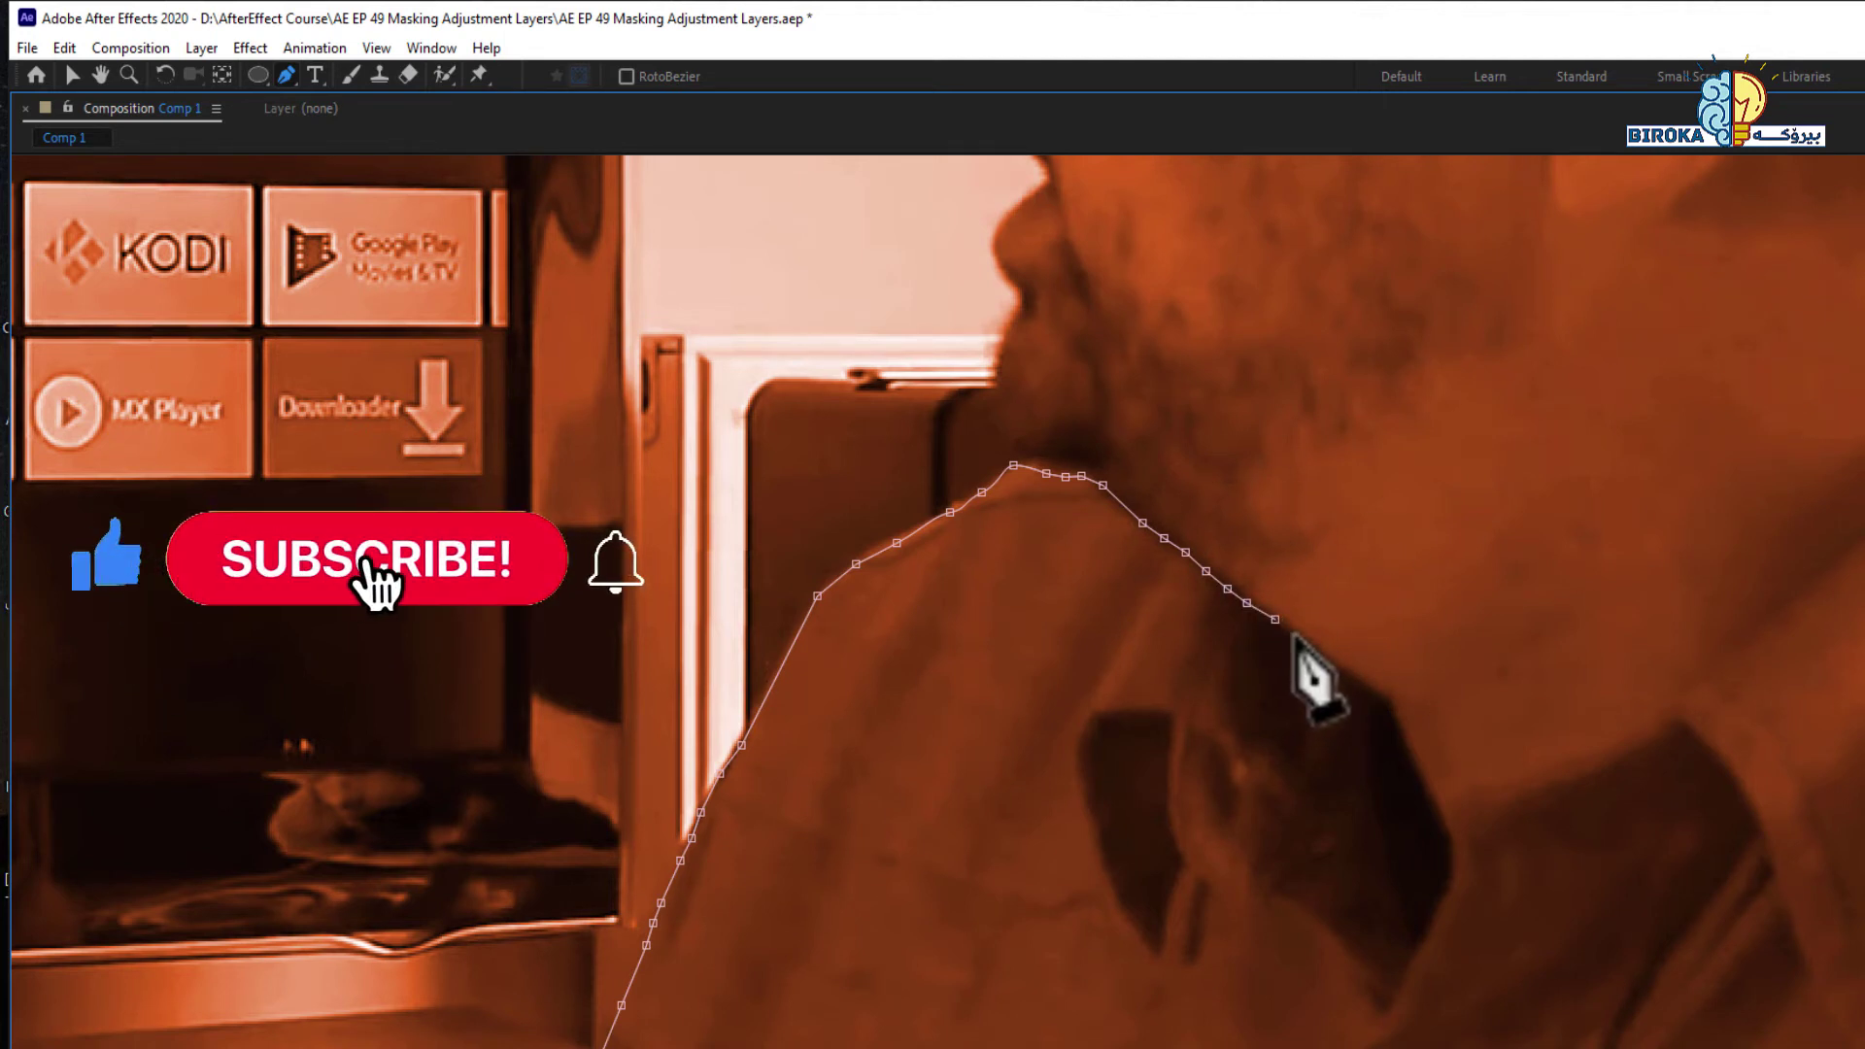
Step: Continue the mask along the neckline to the corner of the dark collar opening and down its outer edge
click(1308, 646)
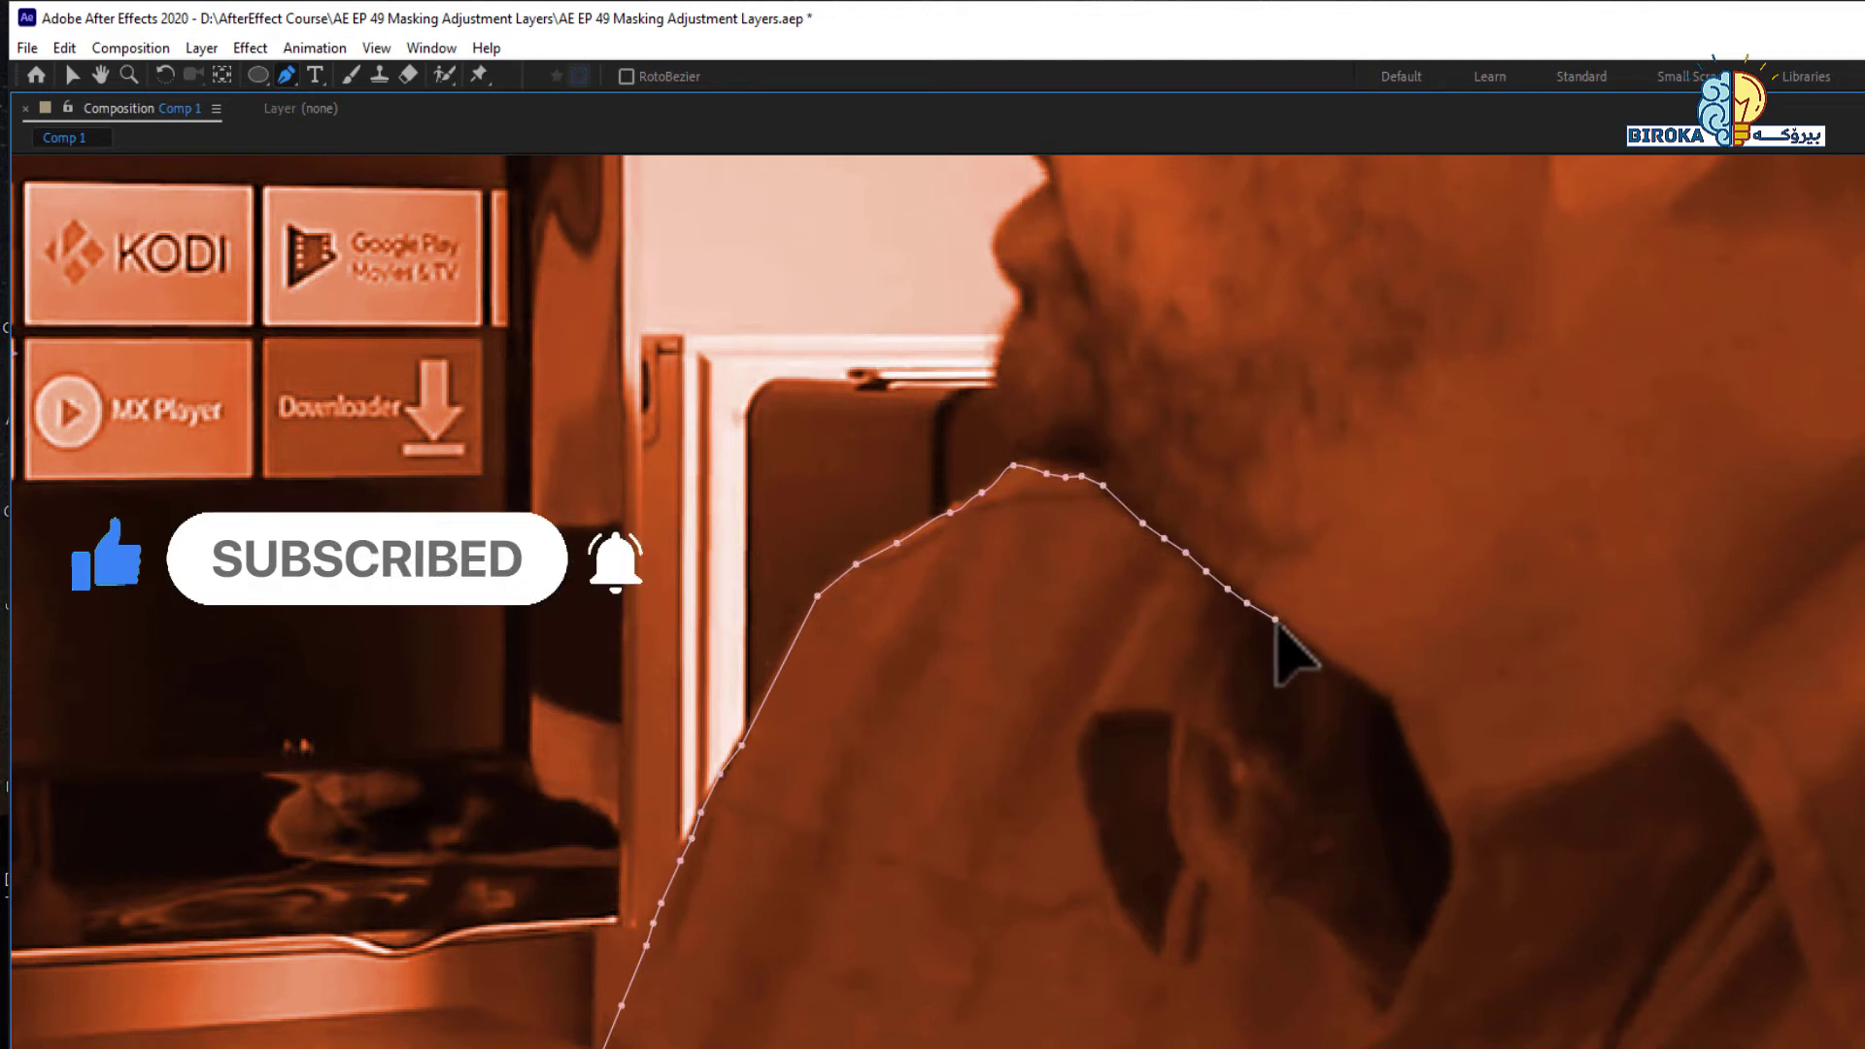
click(1275, 620)
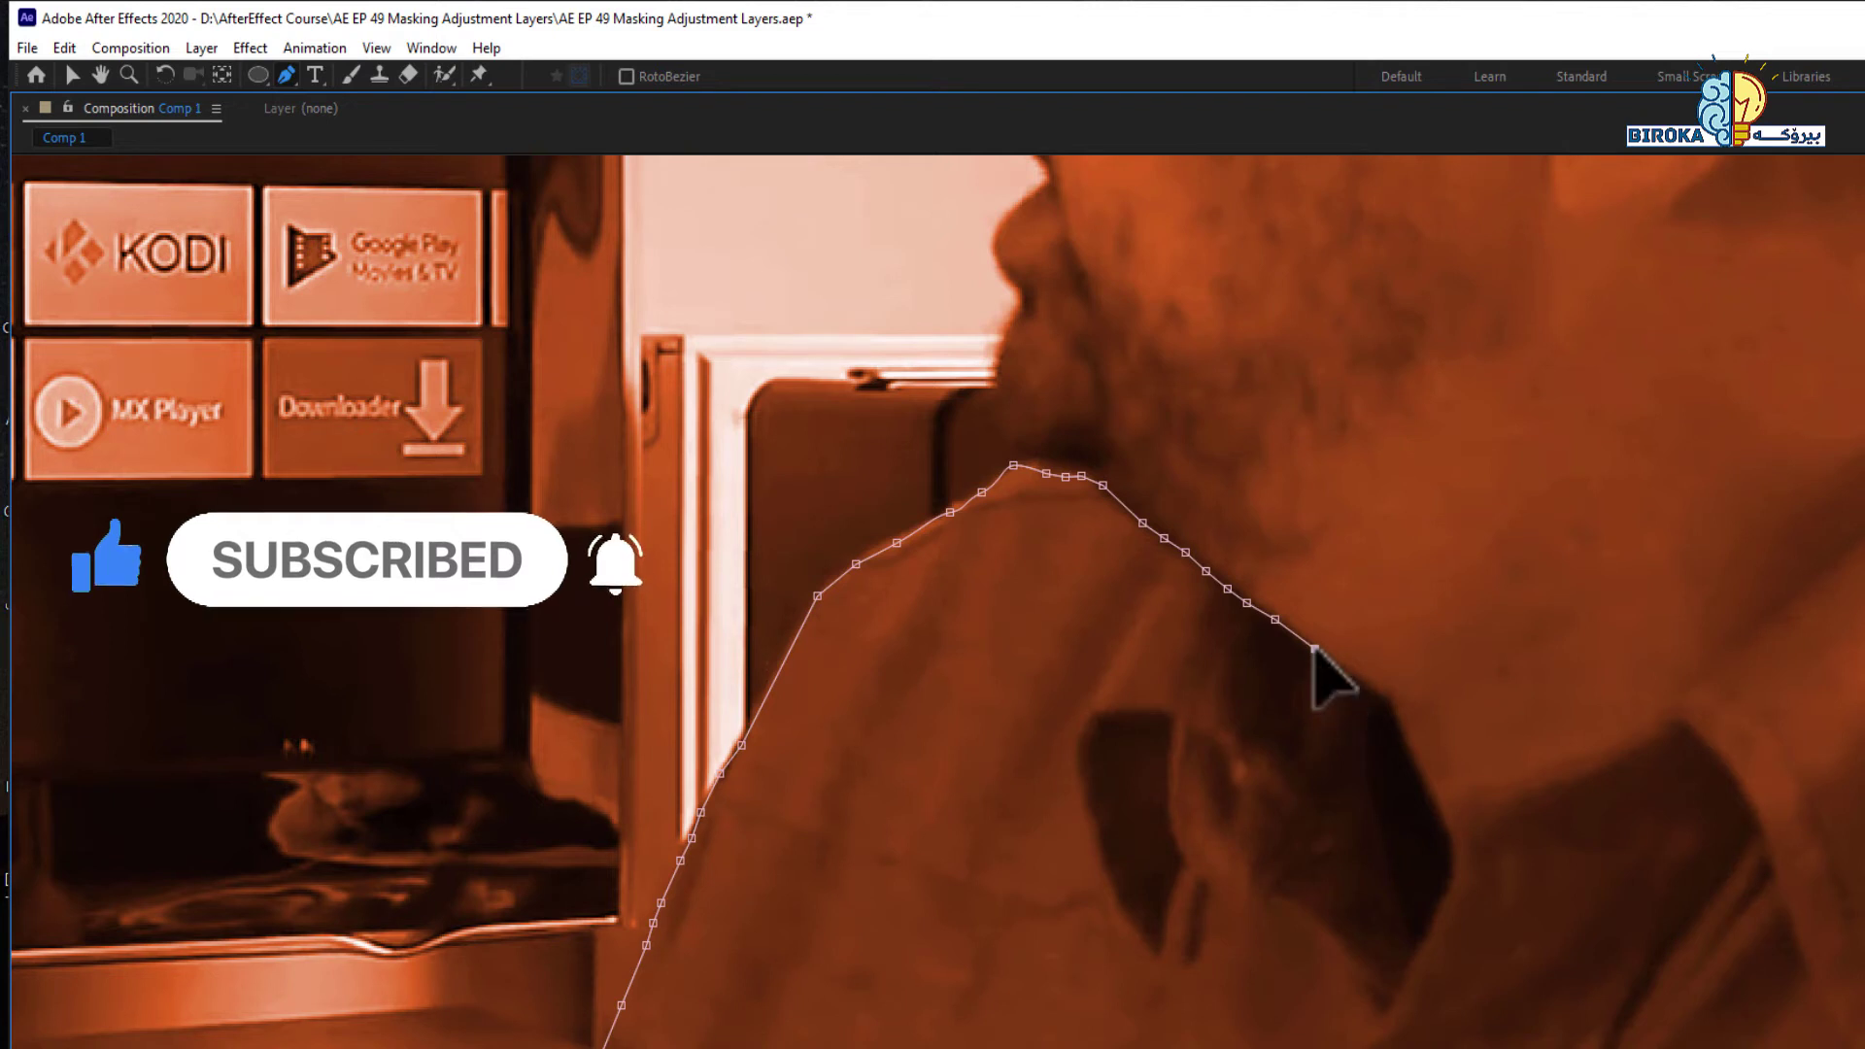
click(1332, 664)
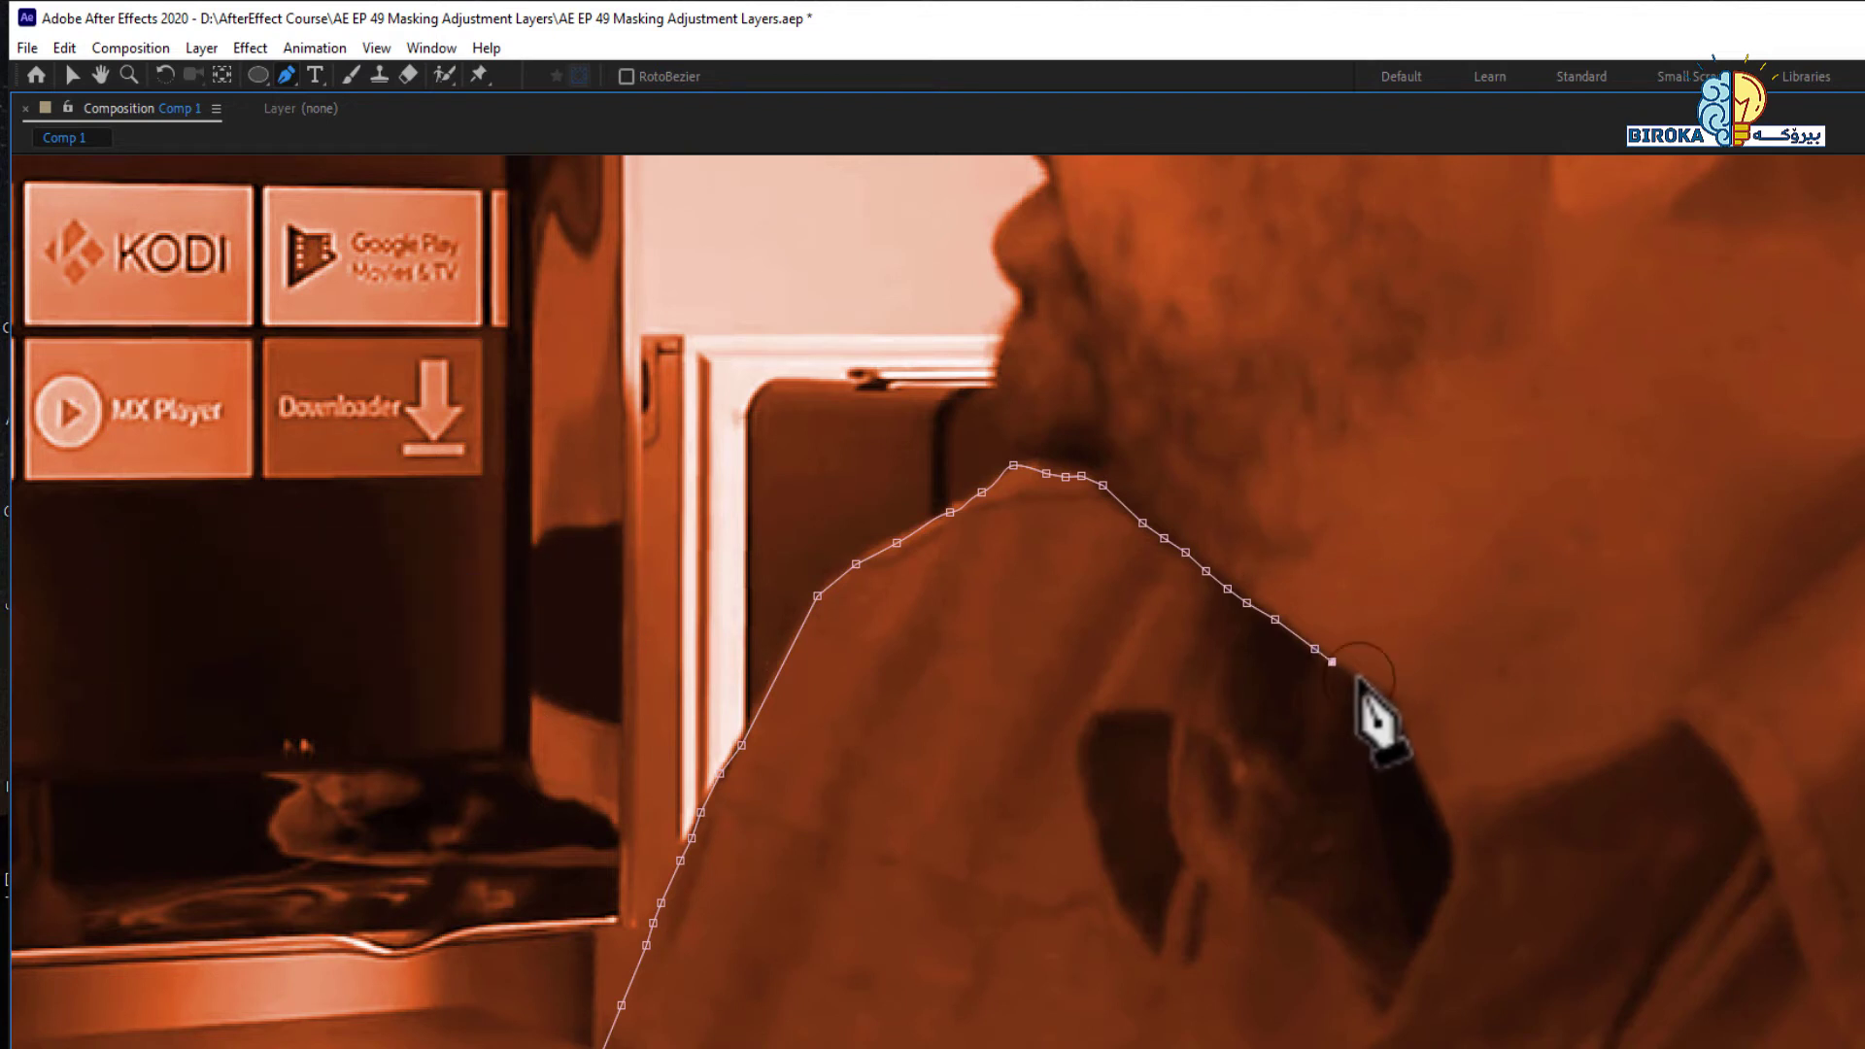
click(1356, 676)
click(1369, 687)
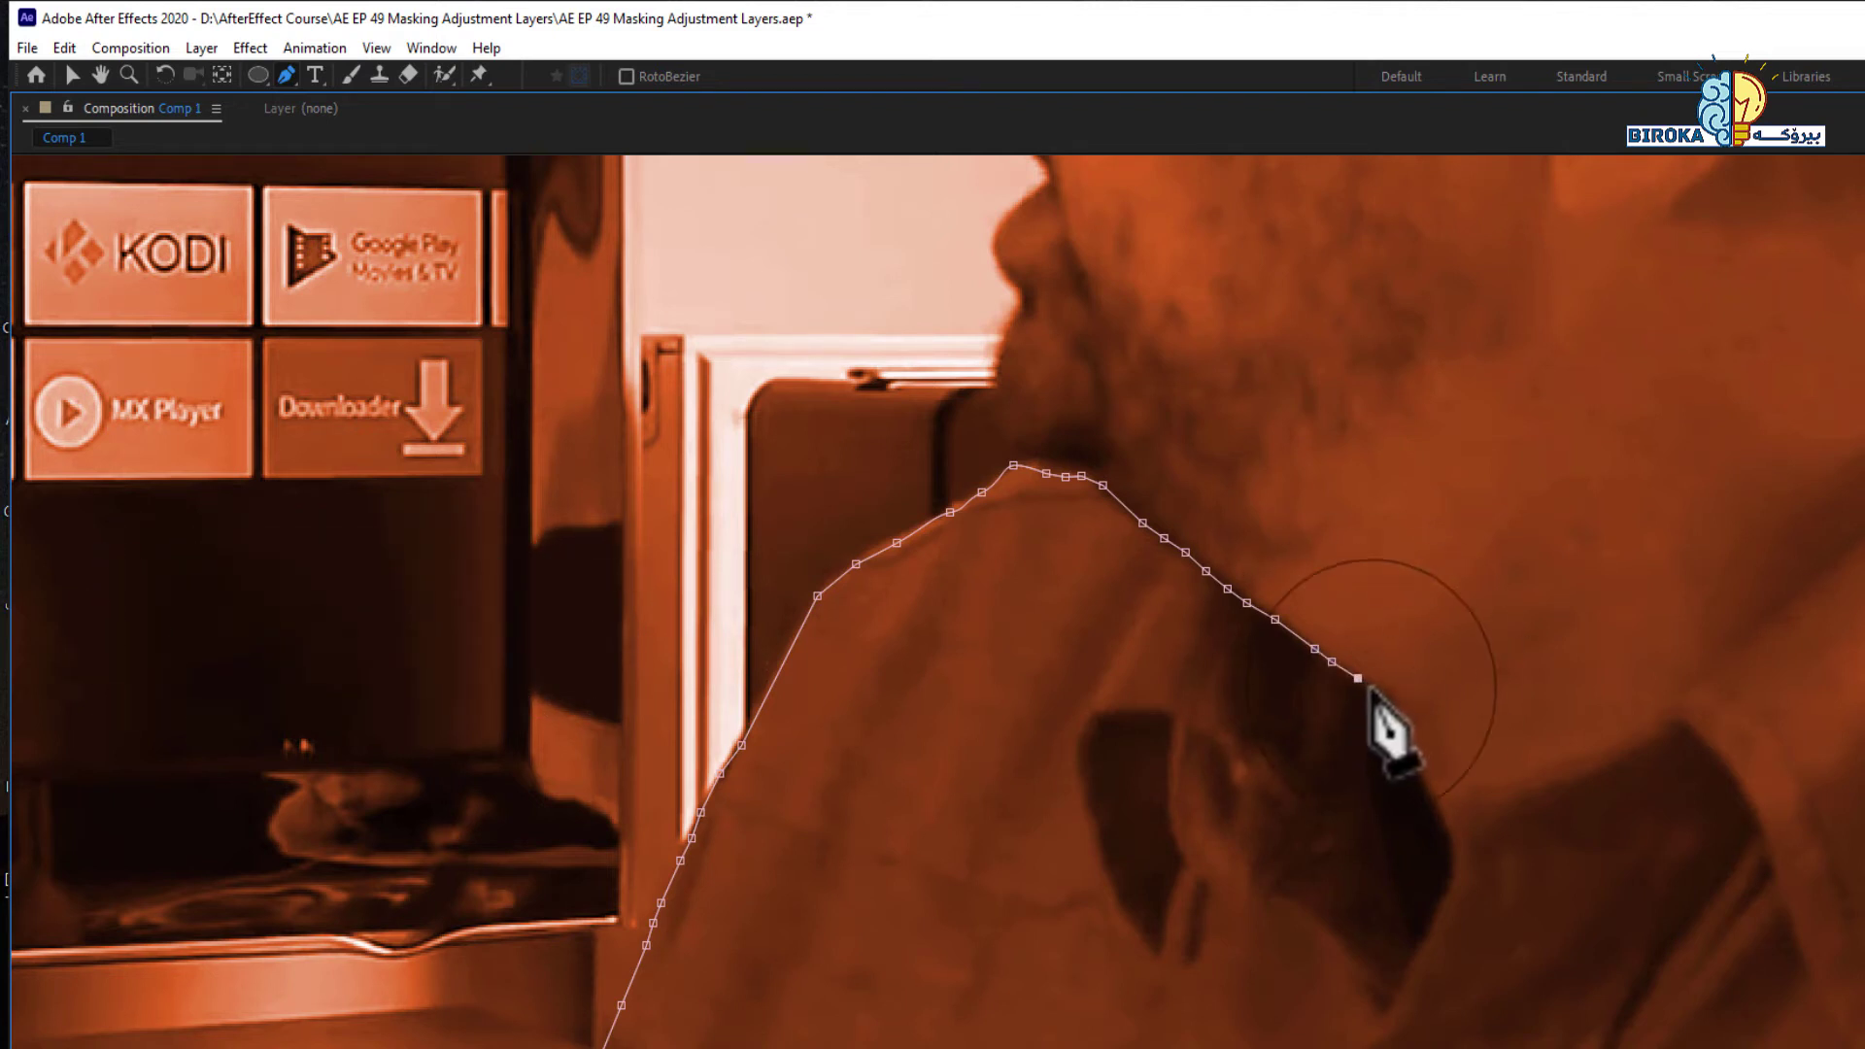
click(1386, 699)
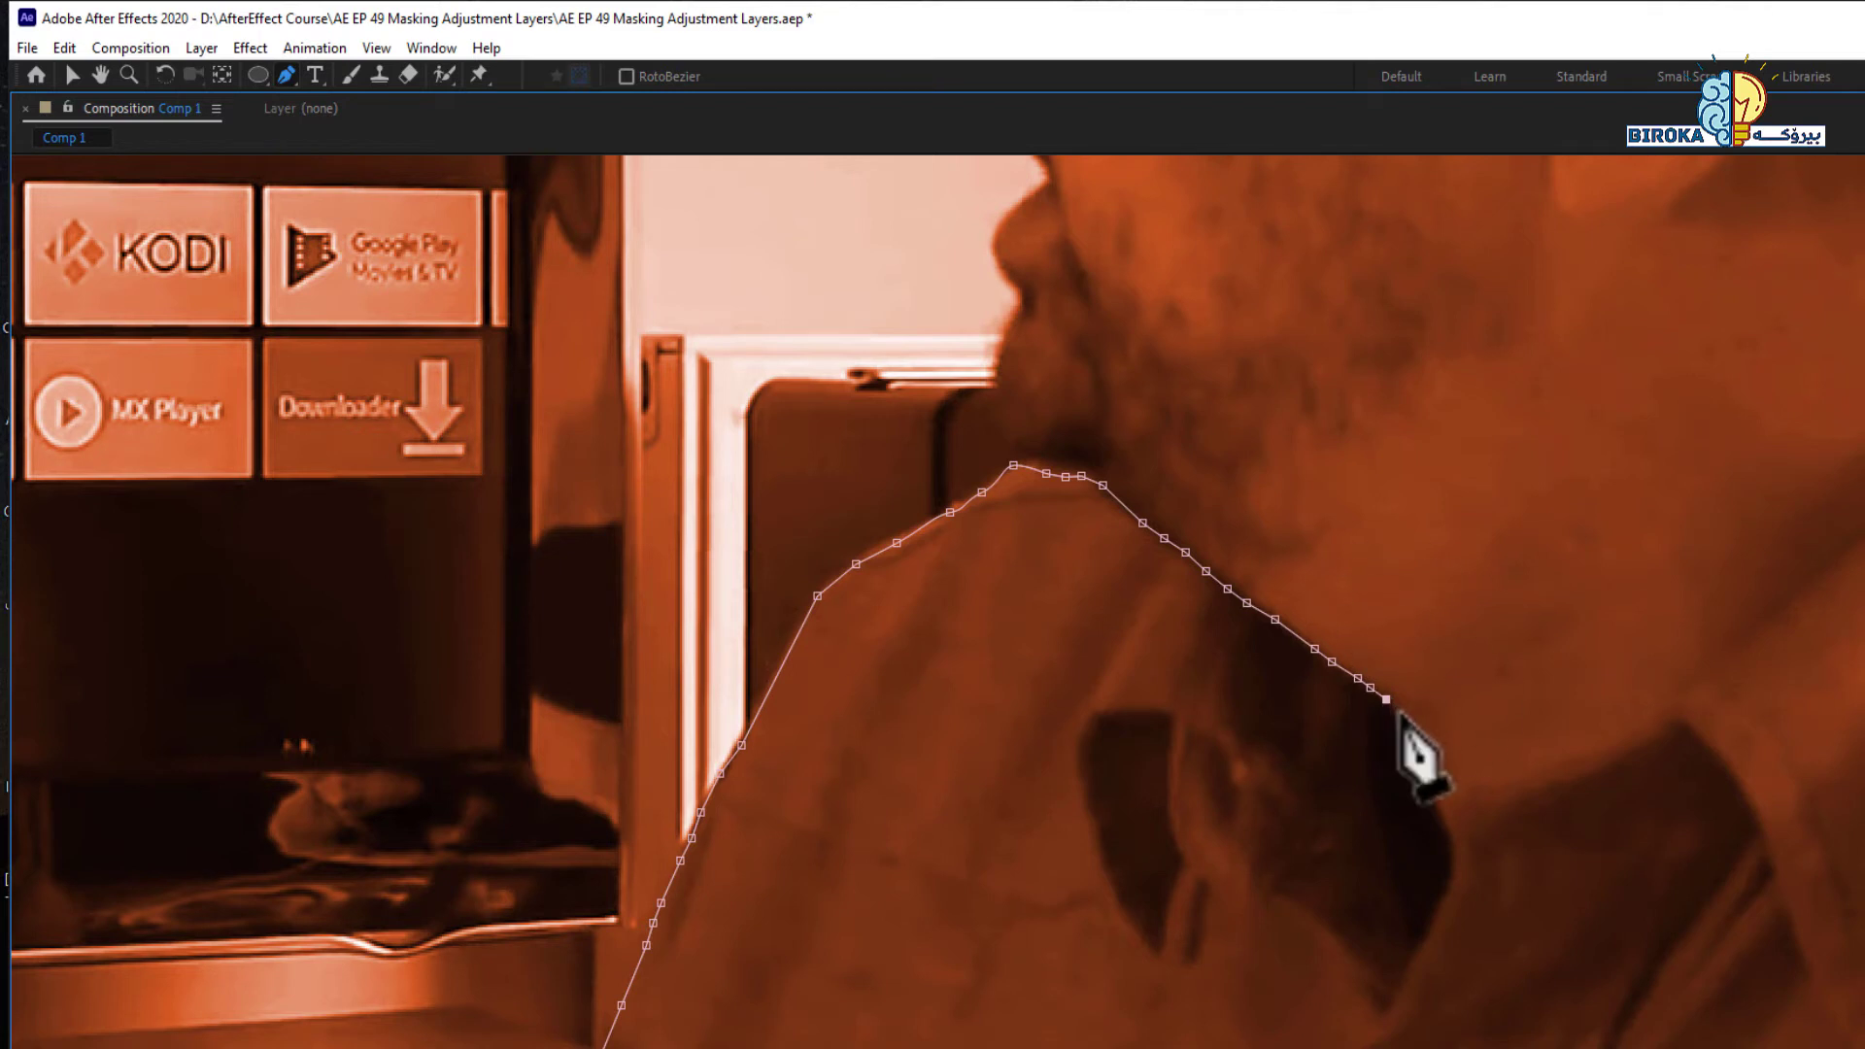
click(1442, 819)
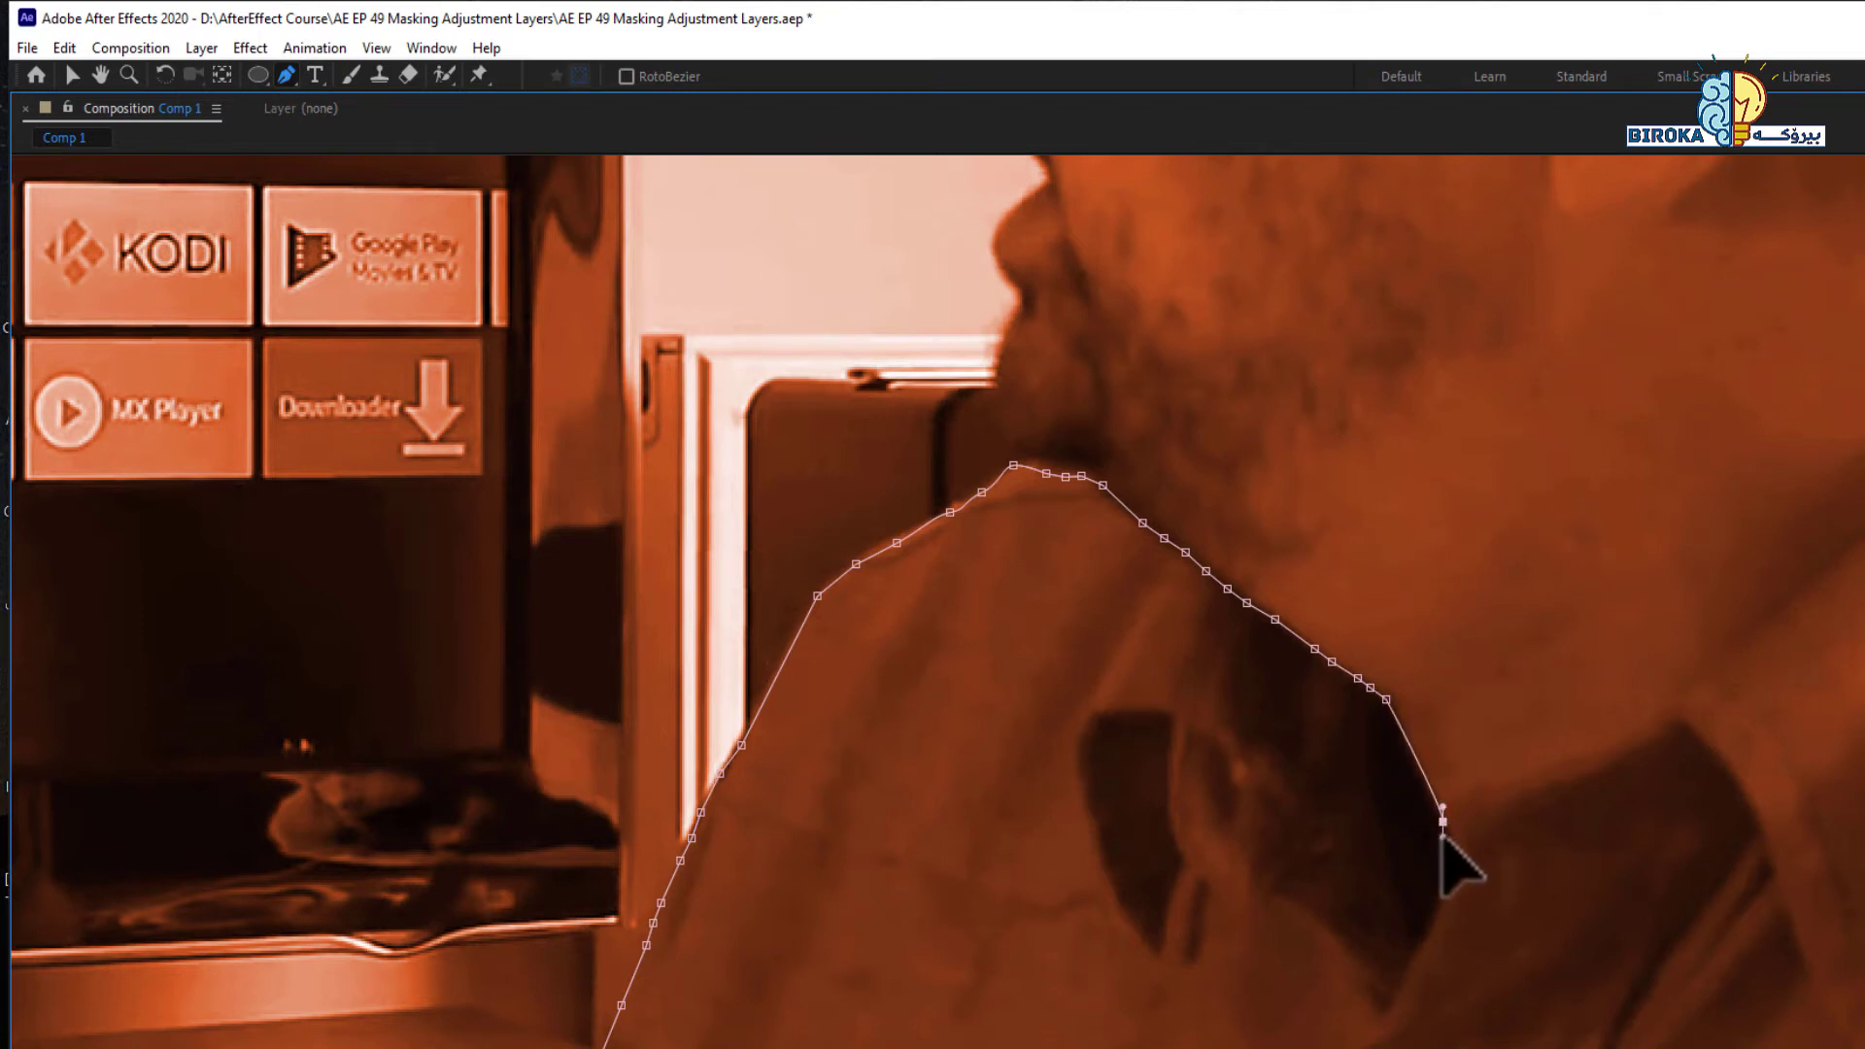
Step: Continue the mask from the dark collar opening along the shirt's neckline to the tip of the far collar fold
drag(1437, 806, 1248, 687)
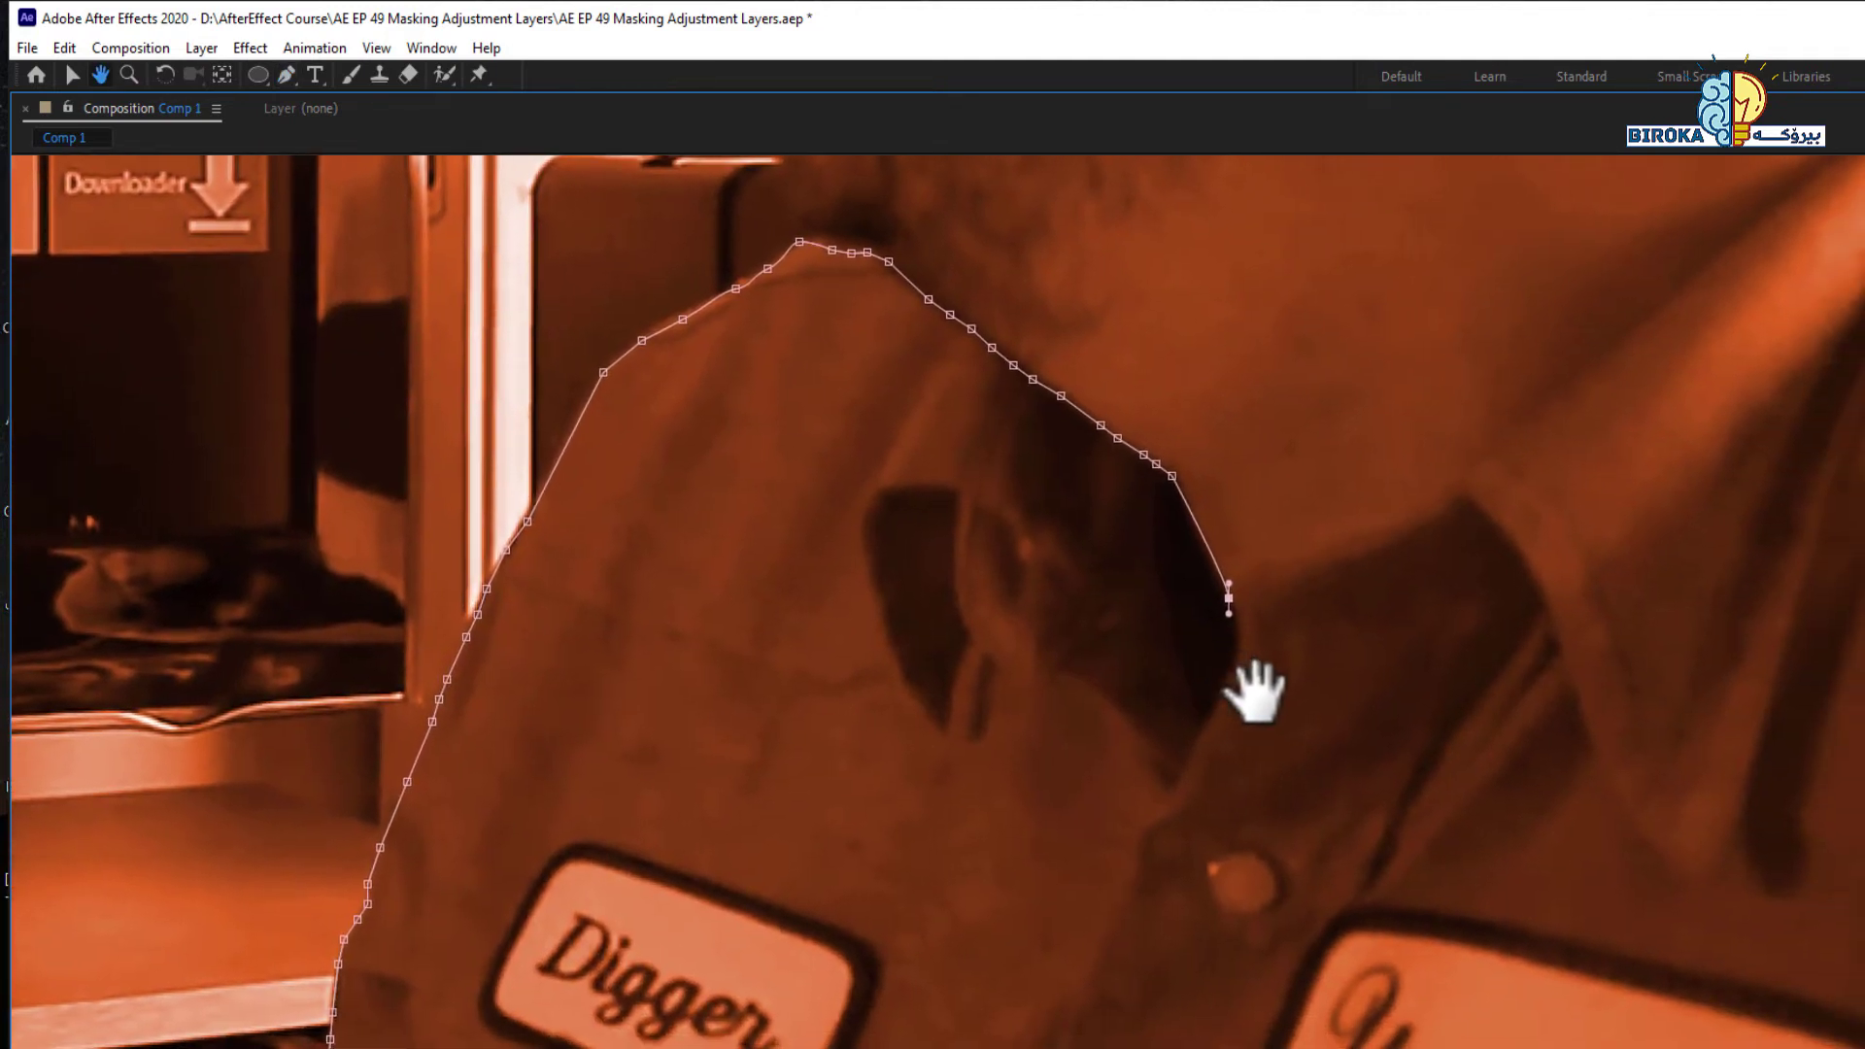
click(1244, 595)
click(1285, 577)
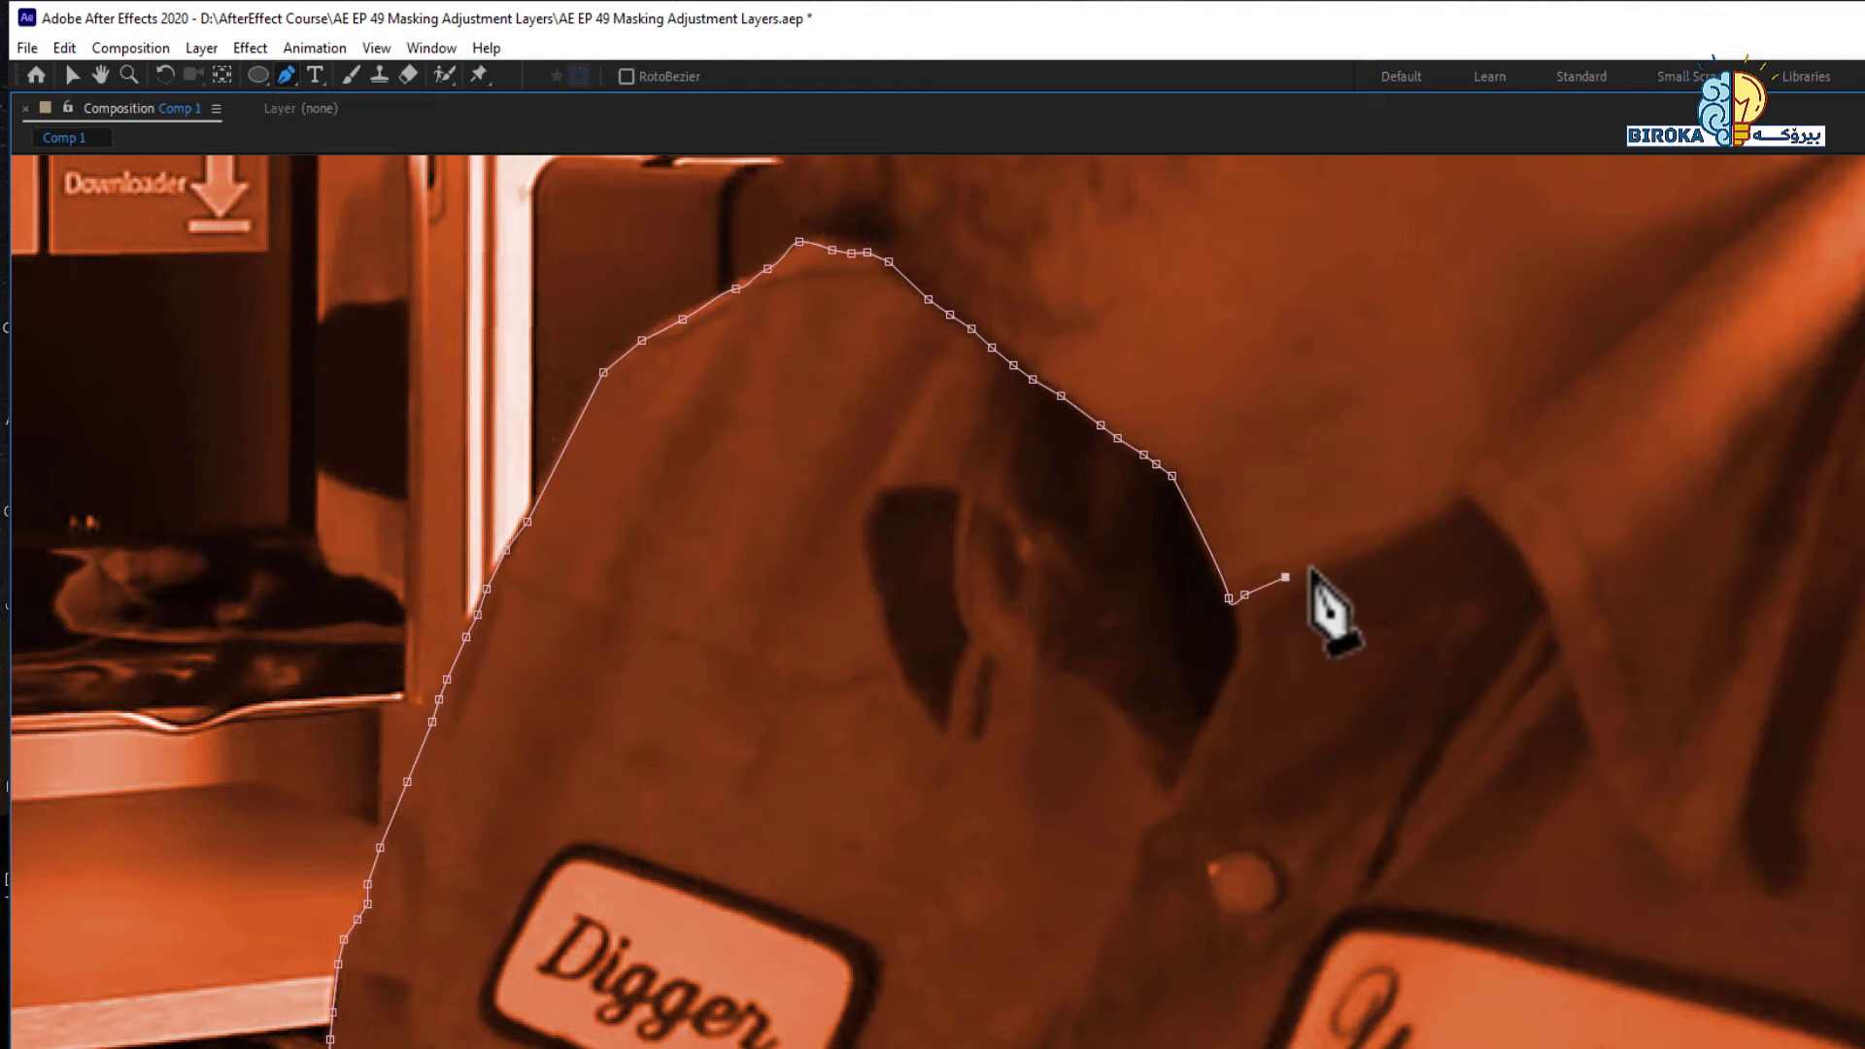
click(1328, 562)
click(1365, 549)
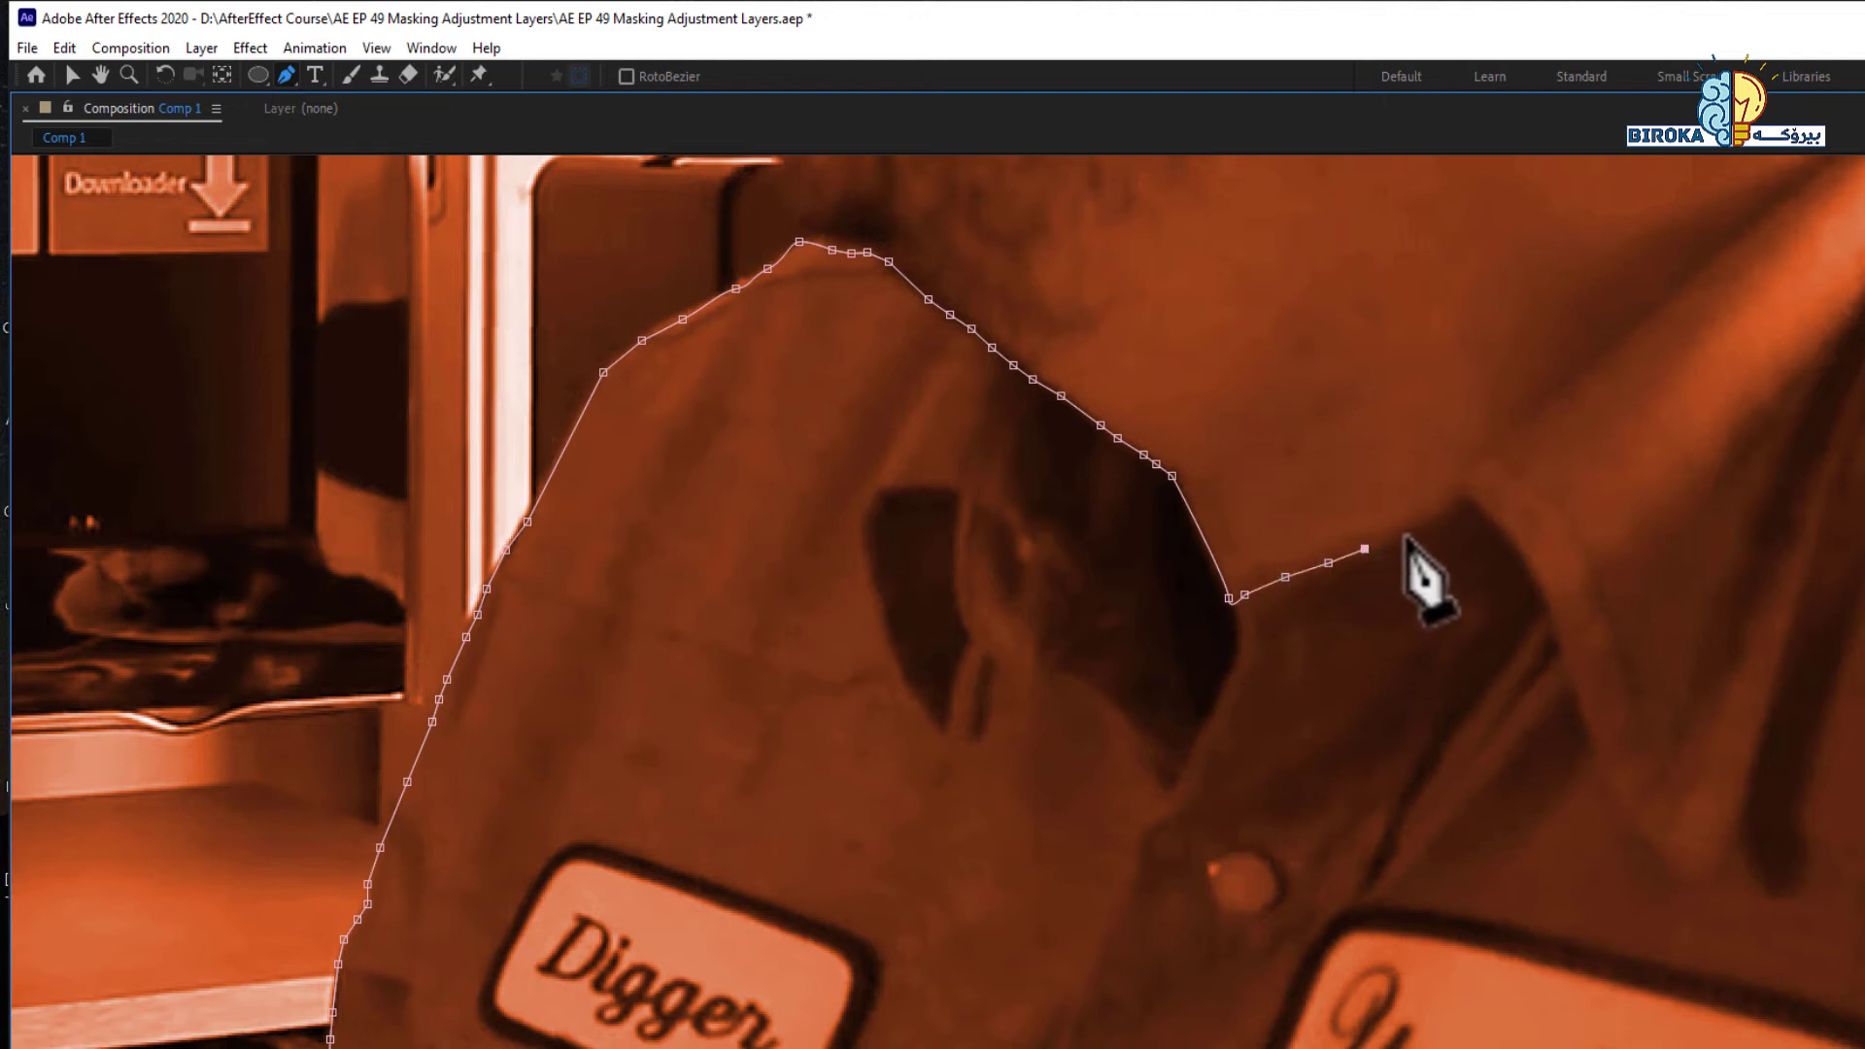
click(1408, 534)
click(1427, 523)
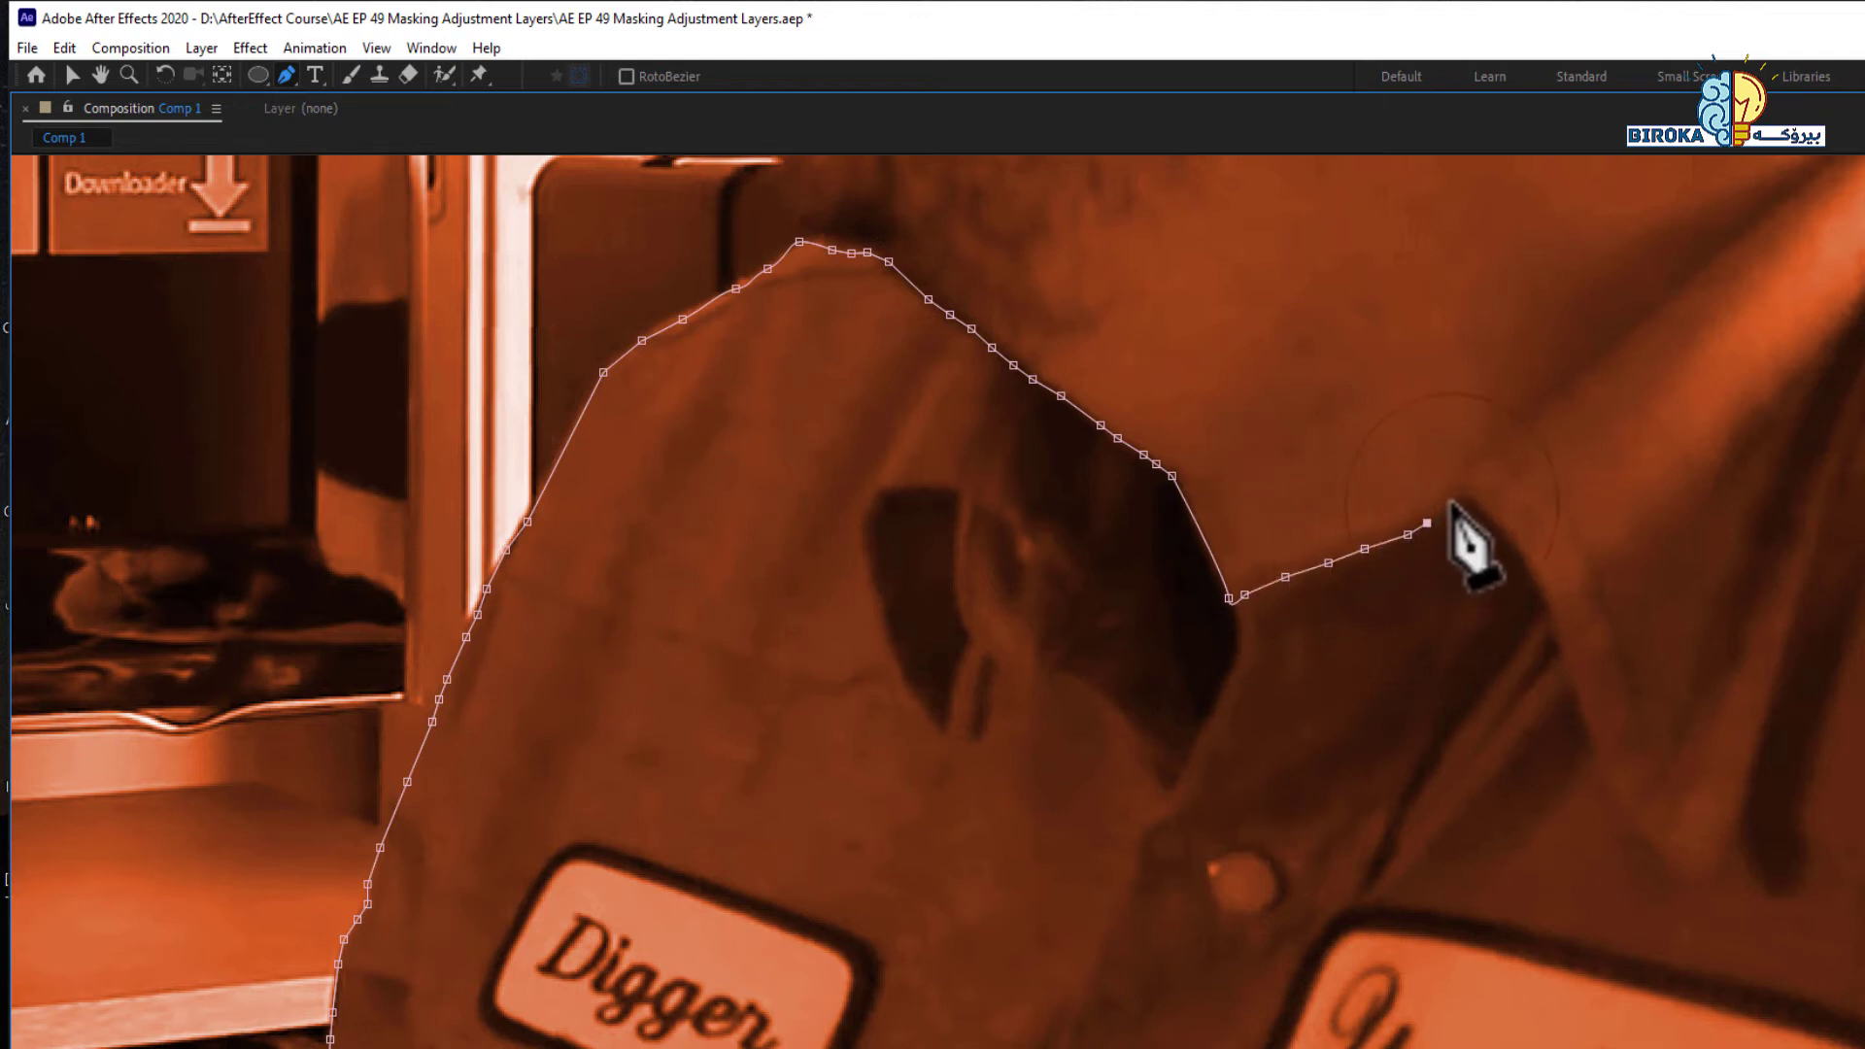
click(1450, 502)
click(1467, 488)
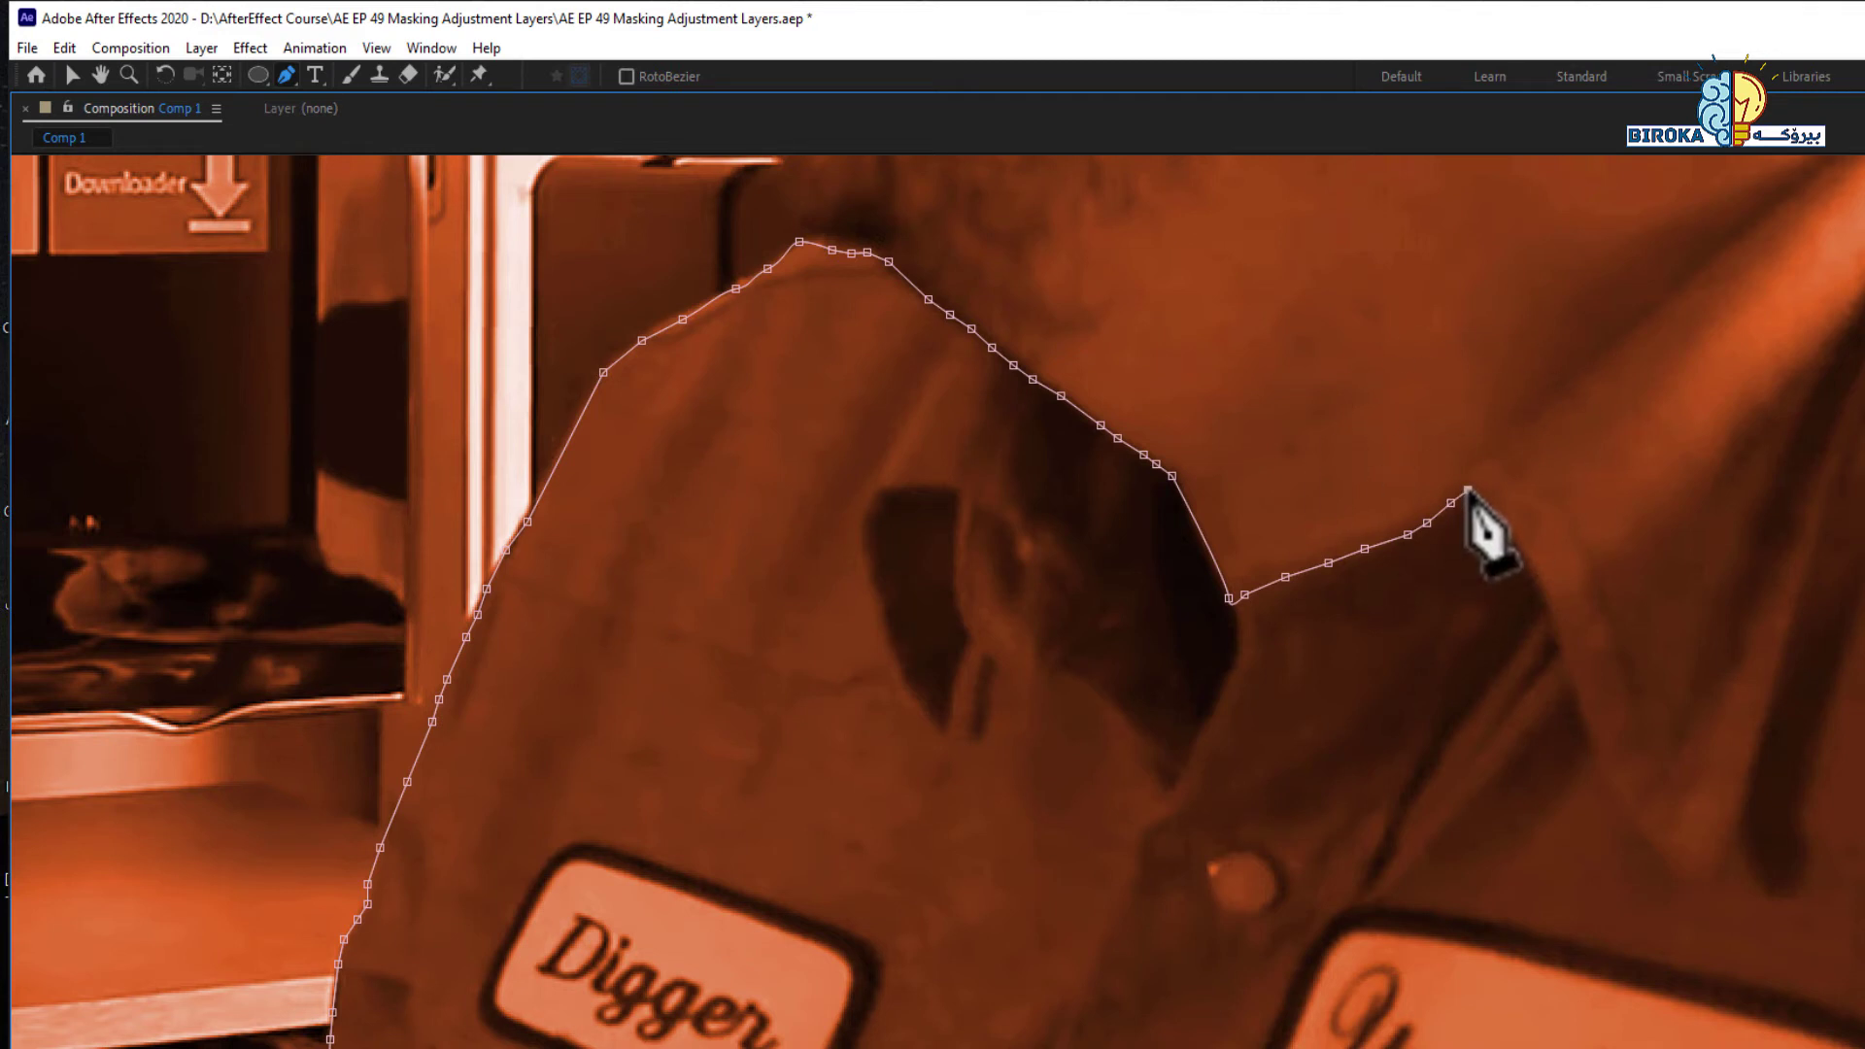
Step: Carry the mask from the collar fold up the side of the man's neck along the collar's inner edge
key(space)
drag(1511, 466, 1015, 808)
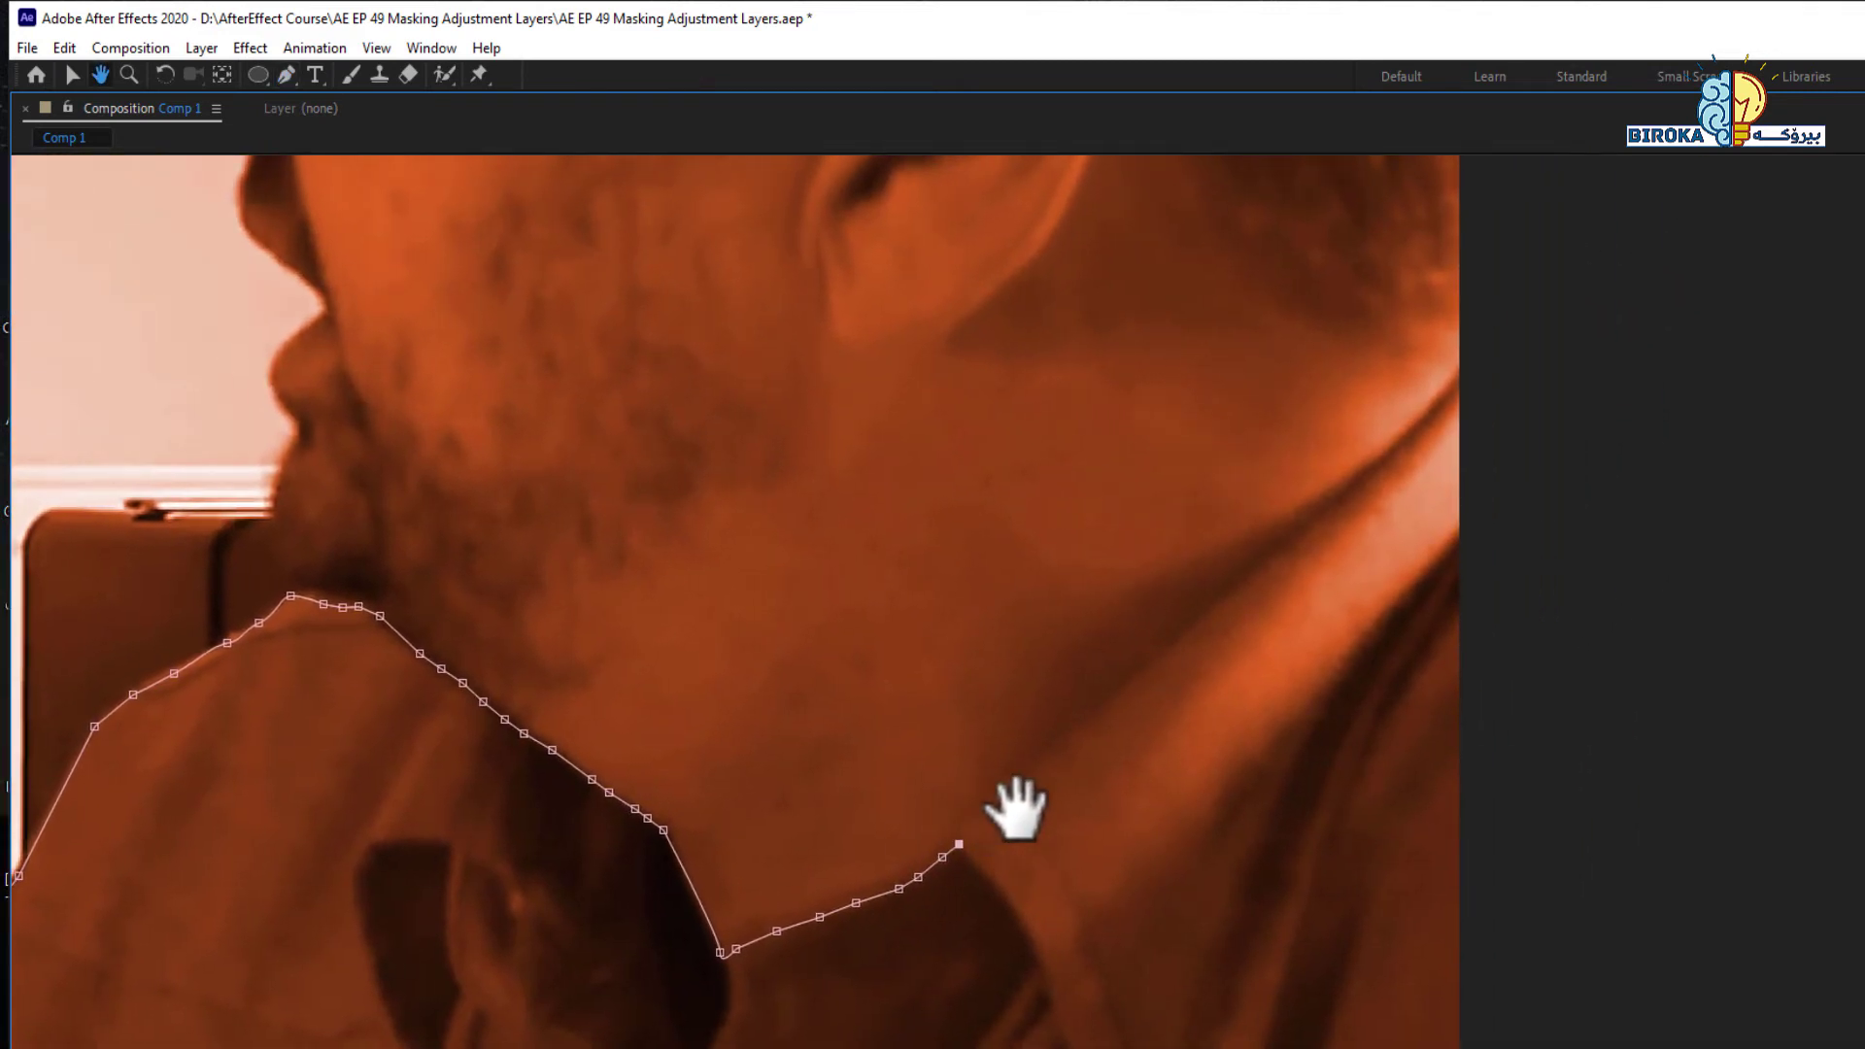
click(965, 827)
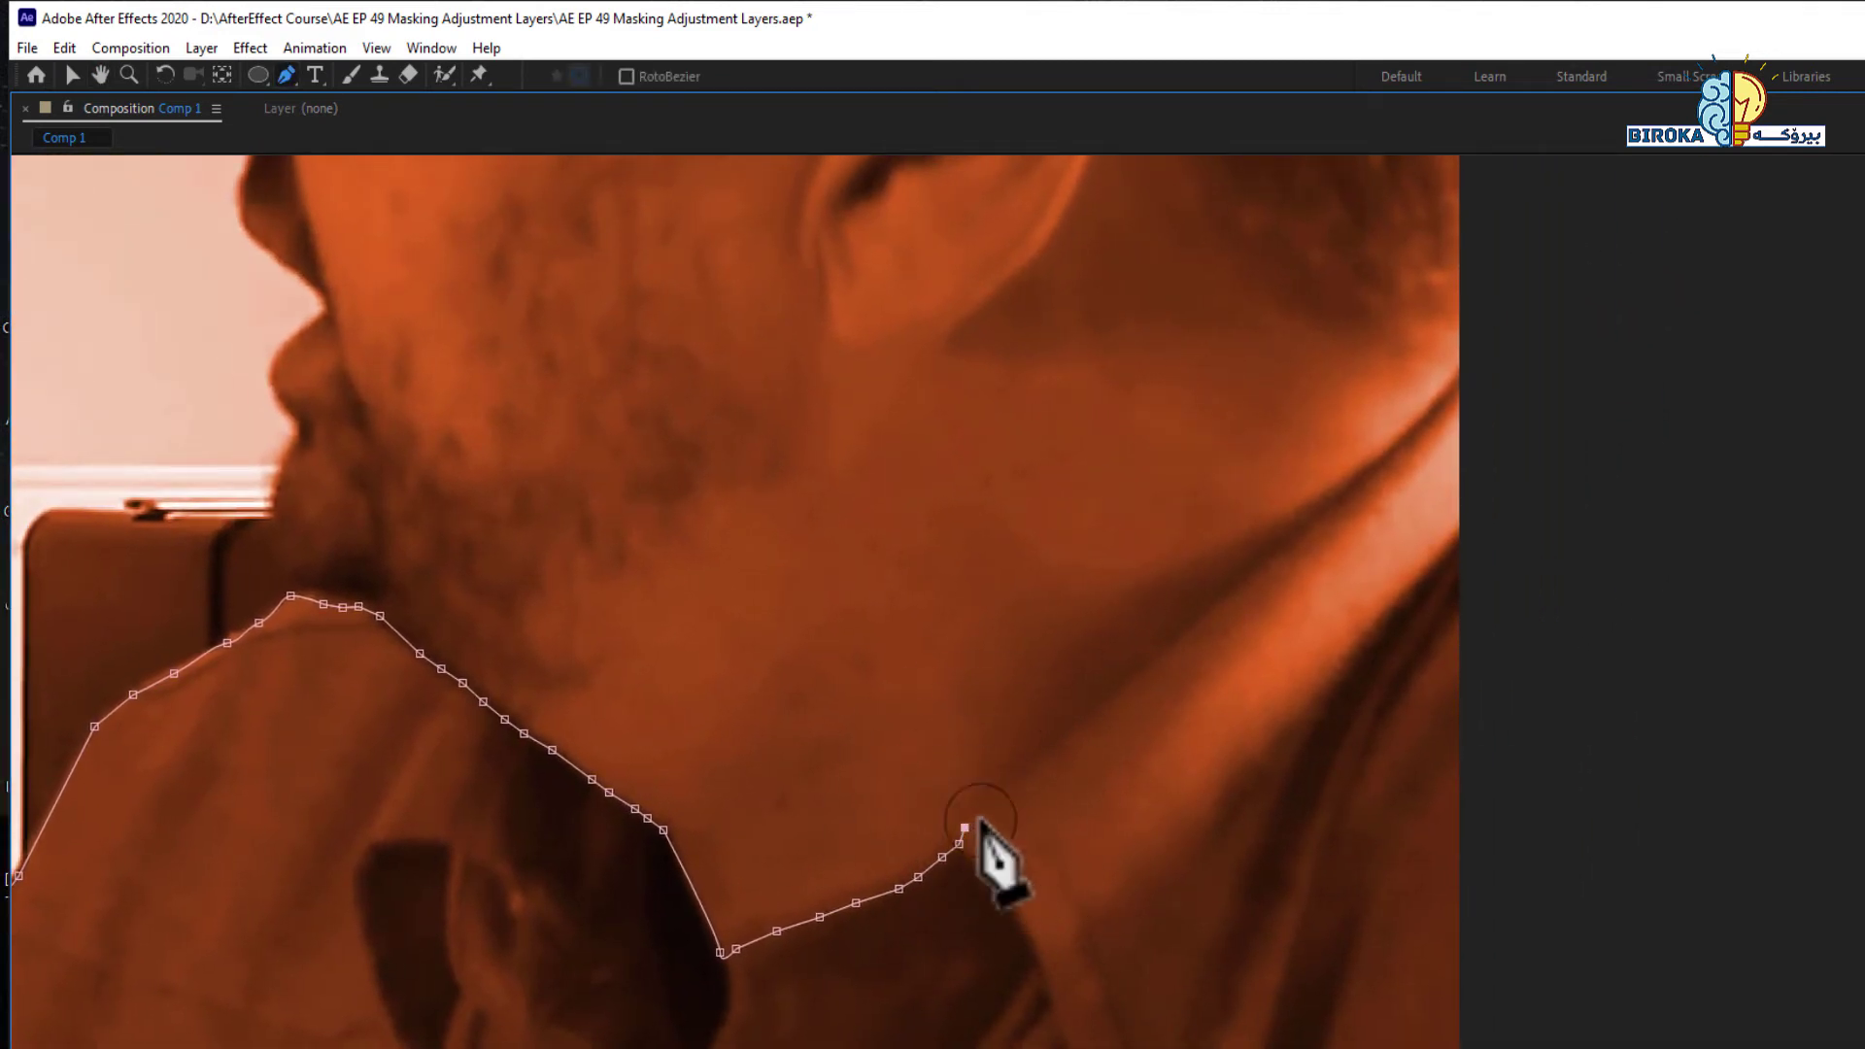
click(979, 819)
click(999, 806)
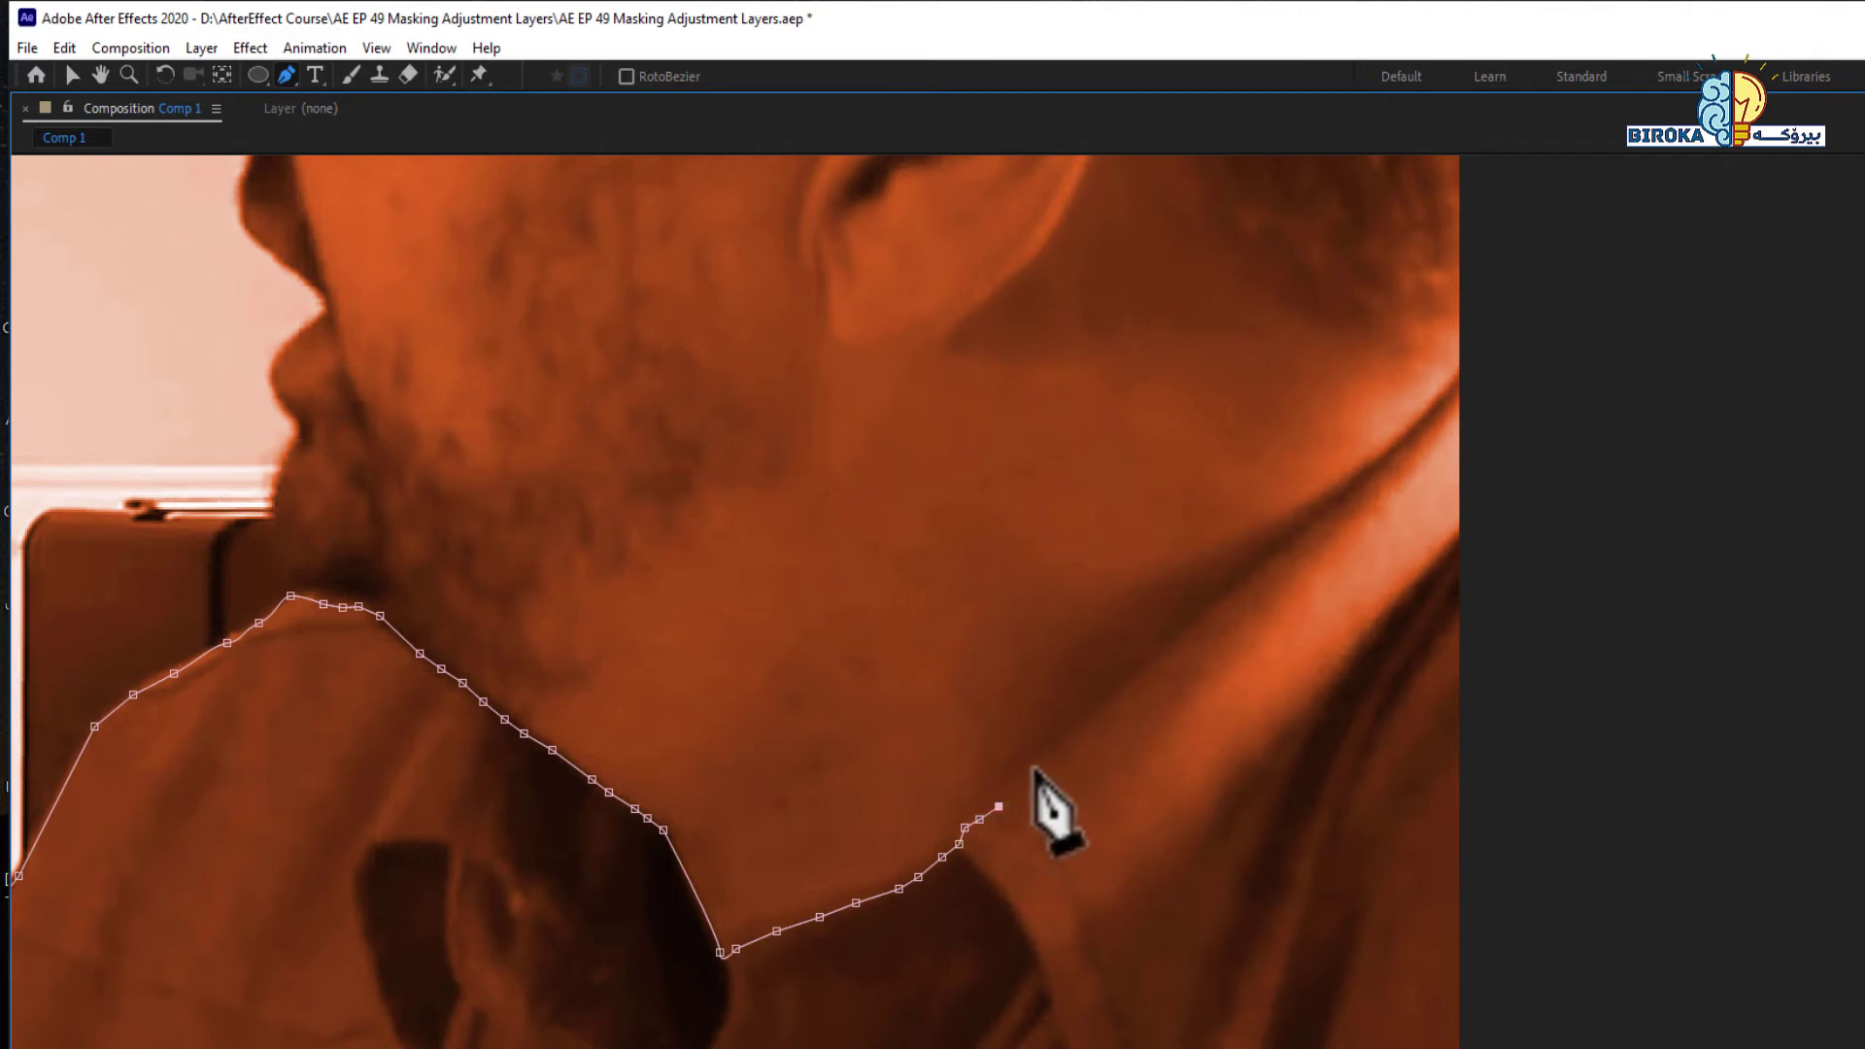
click(1040, 758)
click(1073, 730)
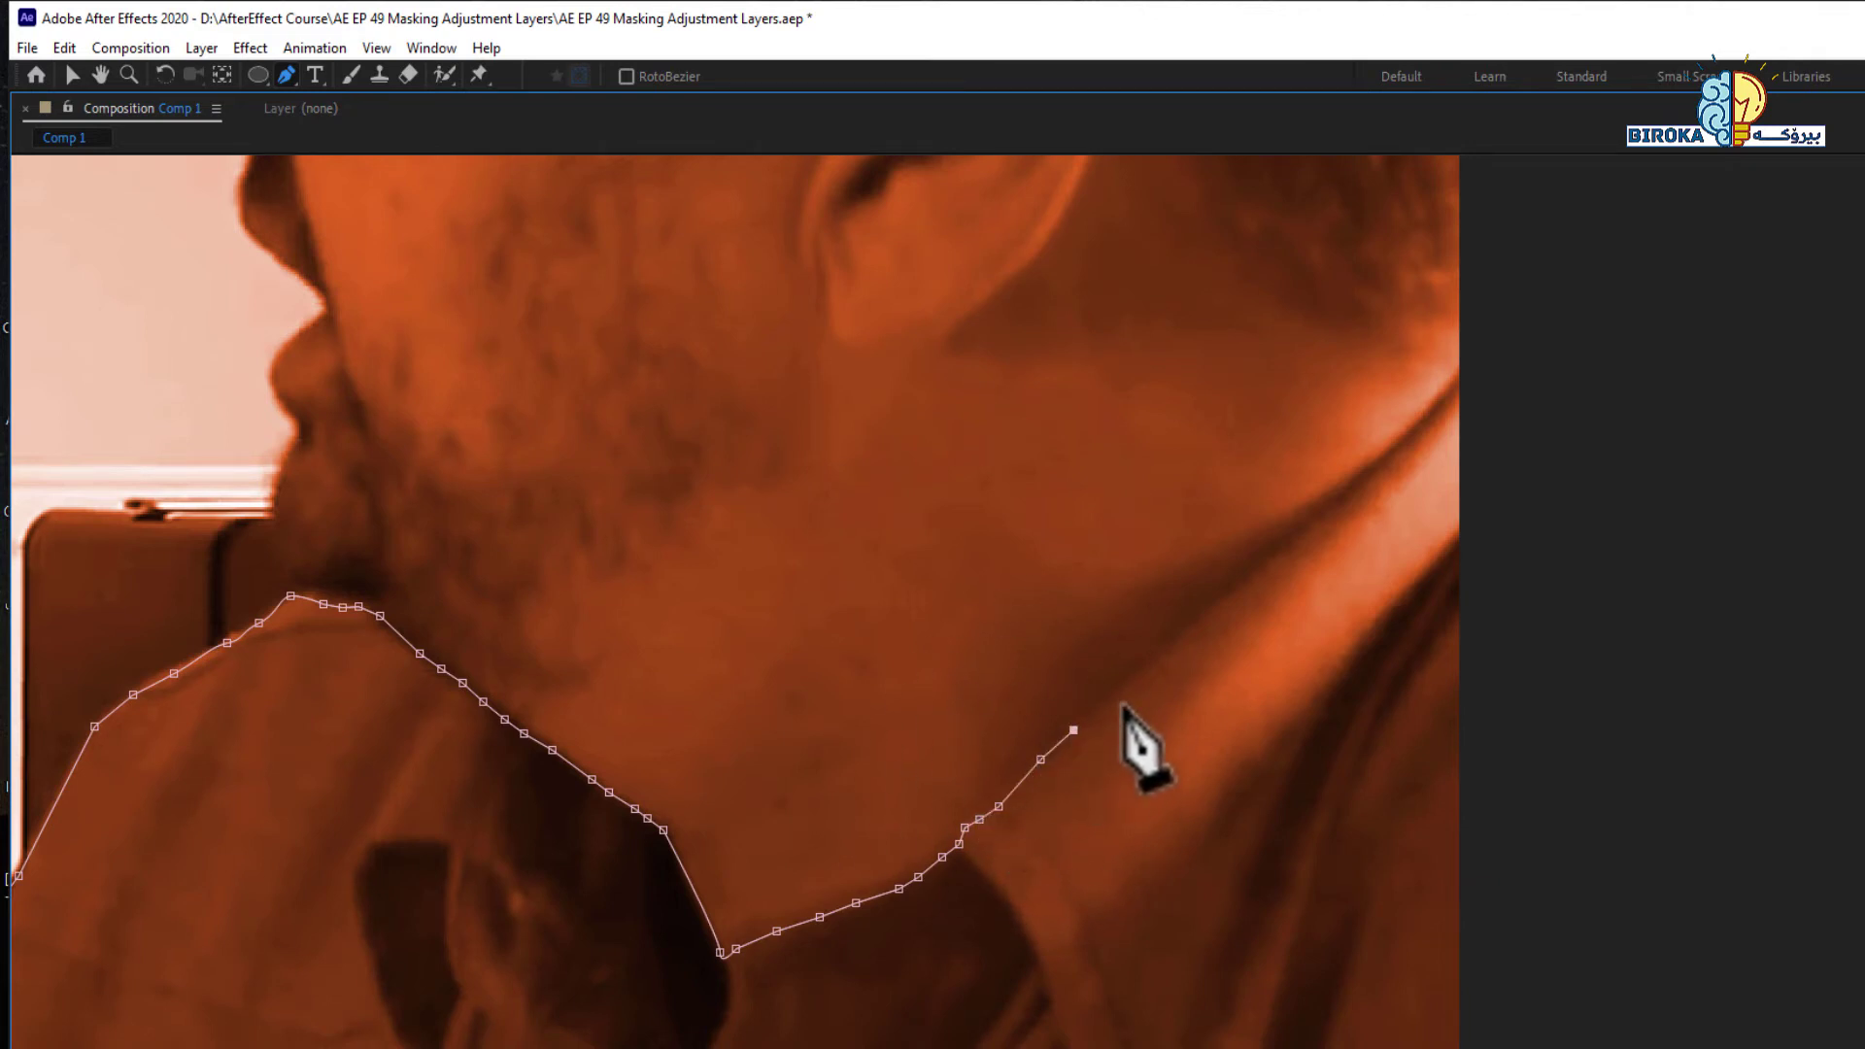
click(1110, 696)
click(1151, 661)
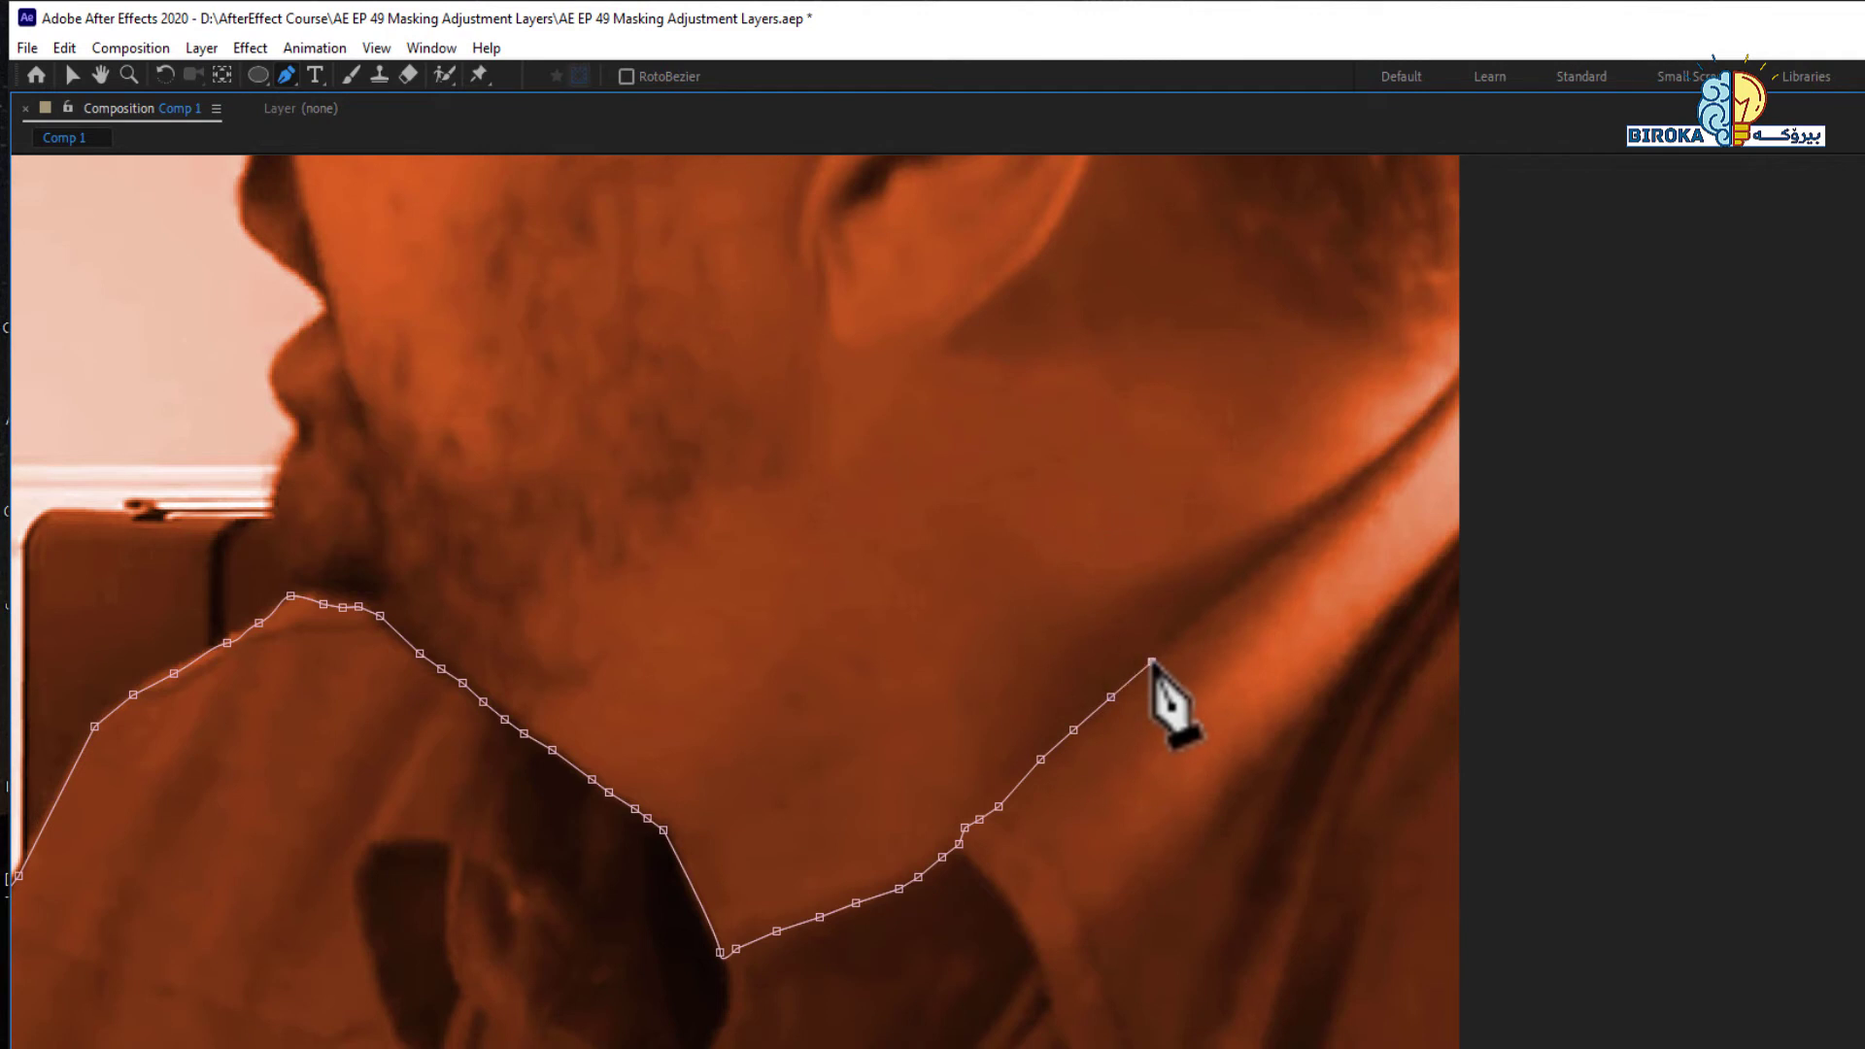
Step: Extend the mask along the bright upper collar behind the neck until it meets the right edge of the footage
drag(1236, 624, 992, 824)
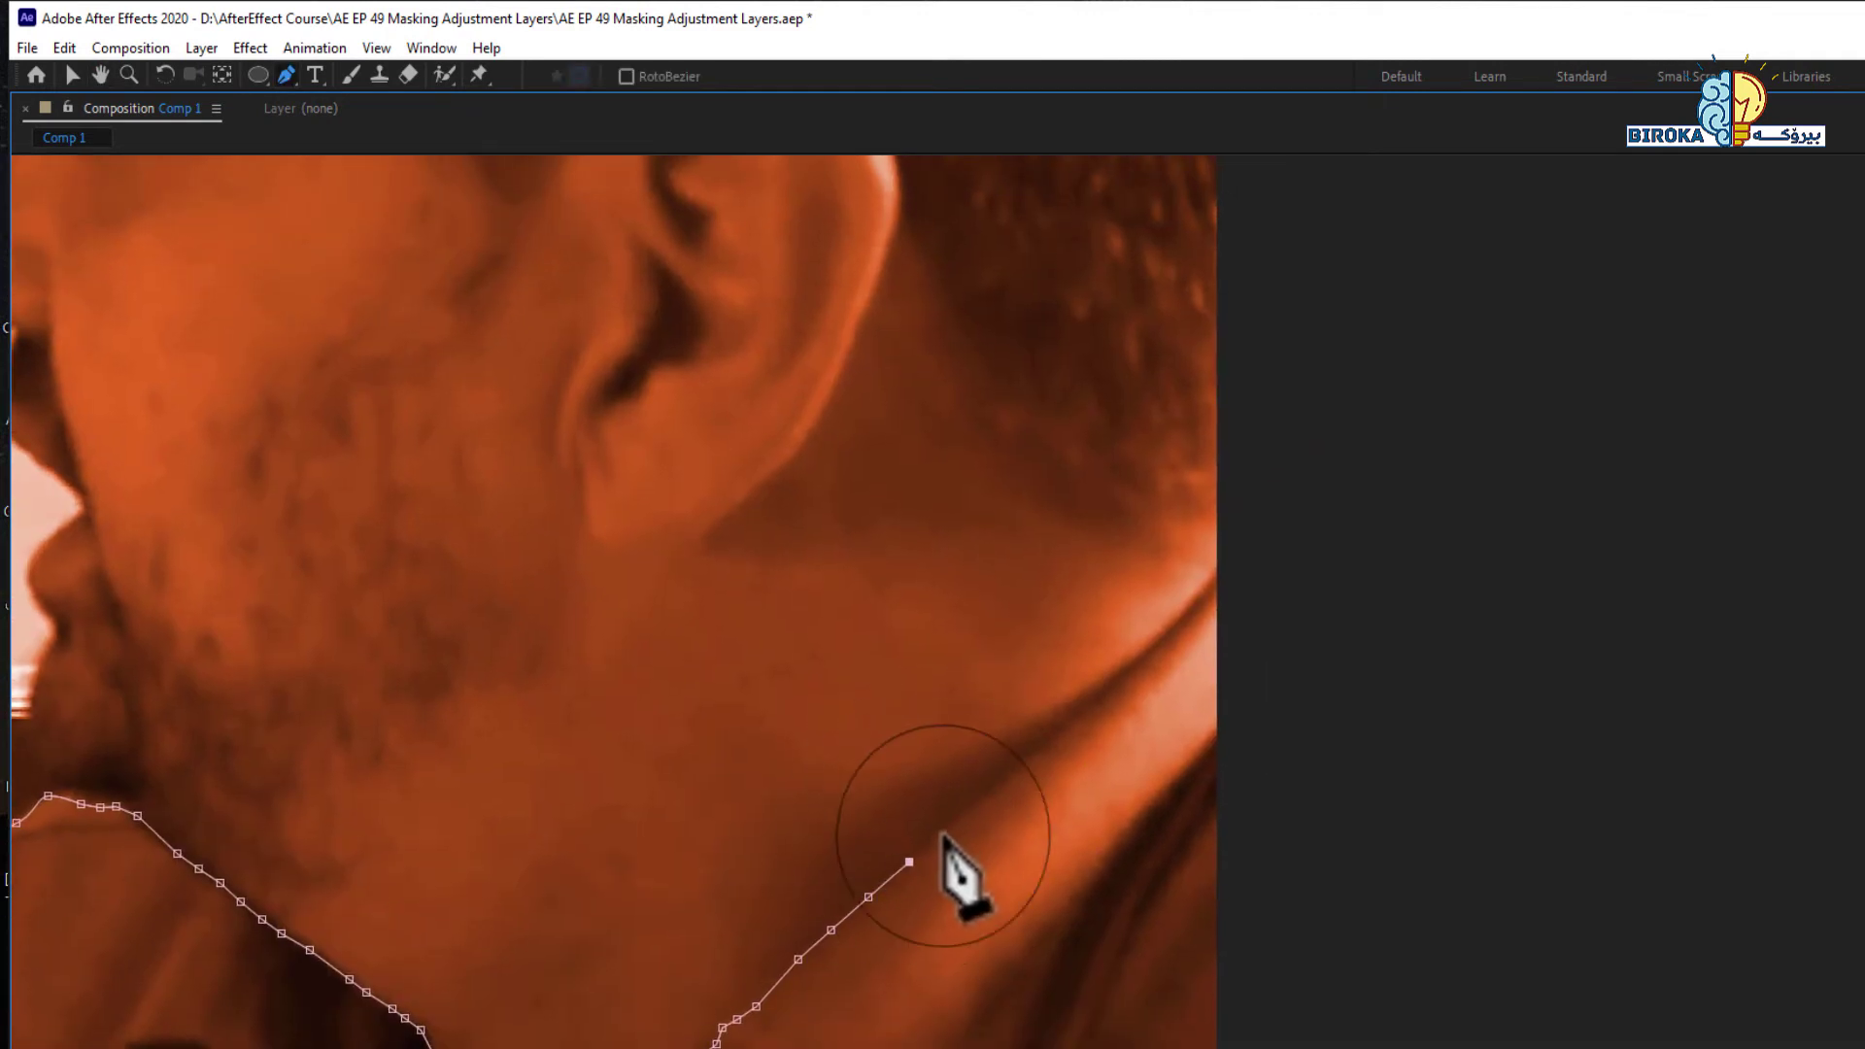
click(941, 834)
click(985, 793)
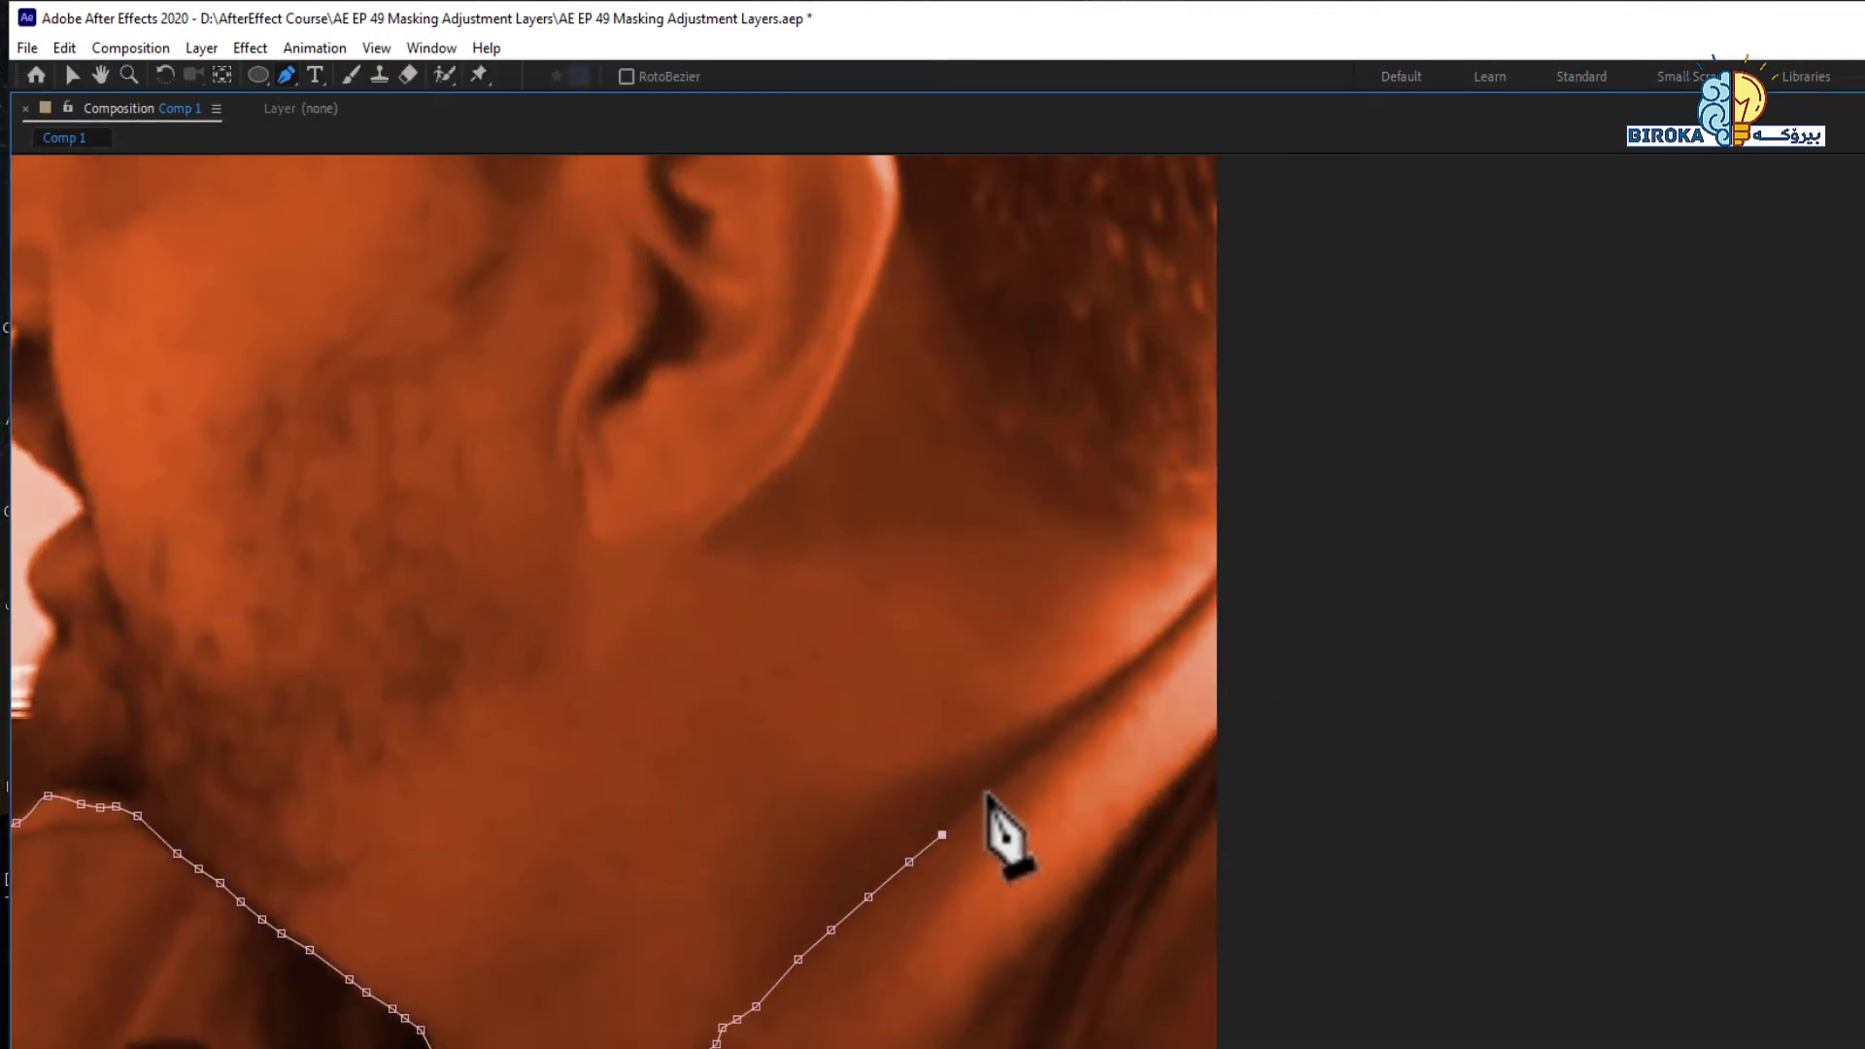
click(1037, 753)
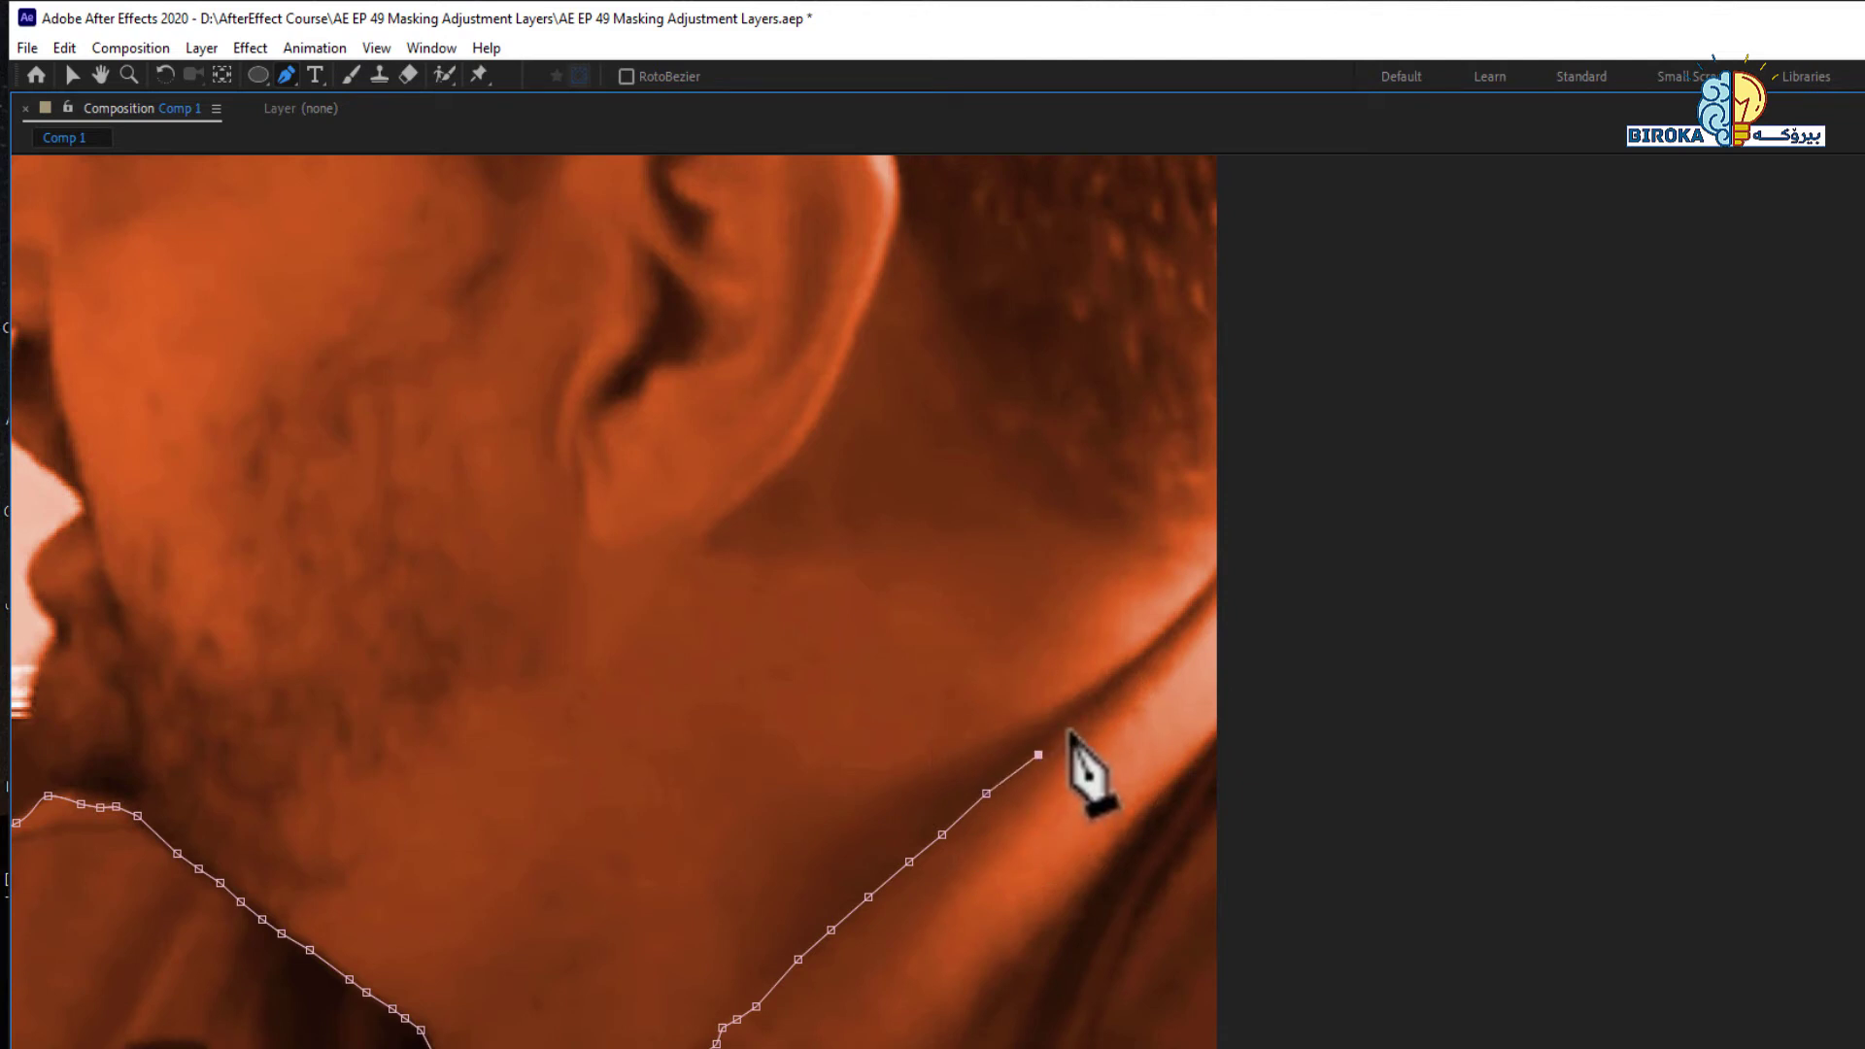
click(1065, 728)
click(1093, 707)
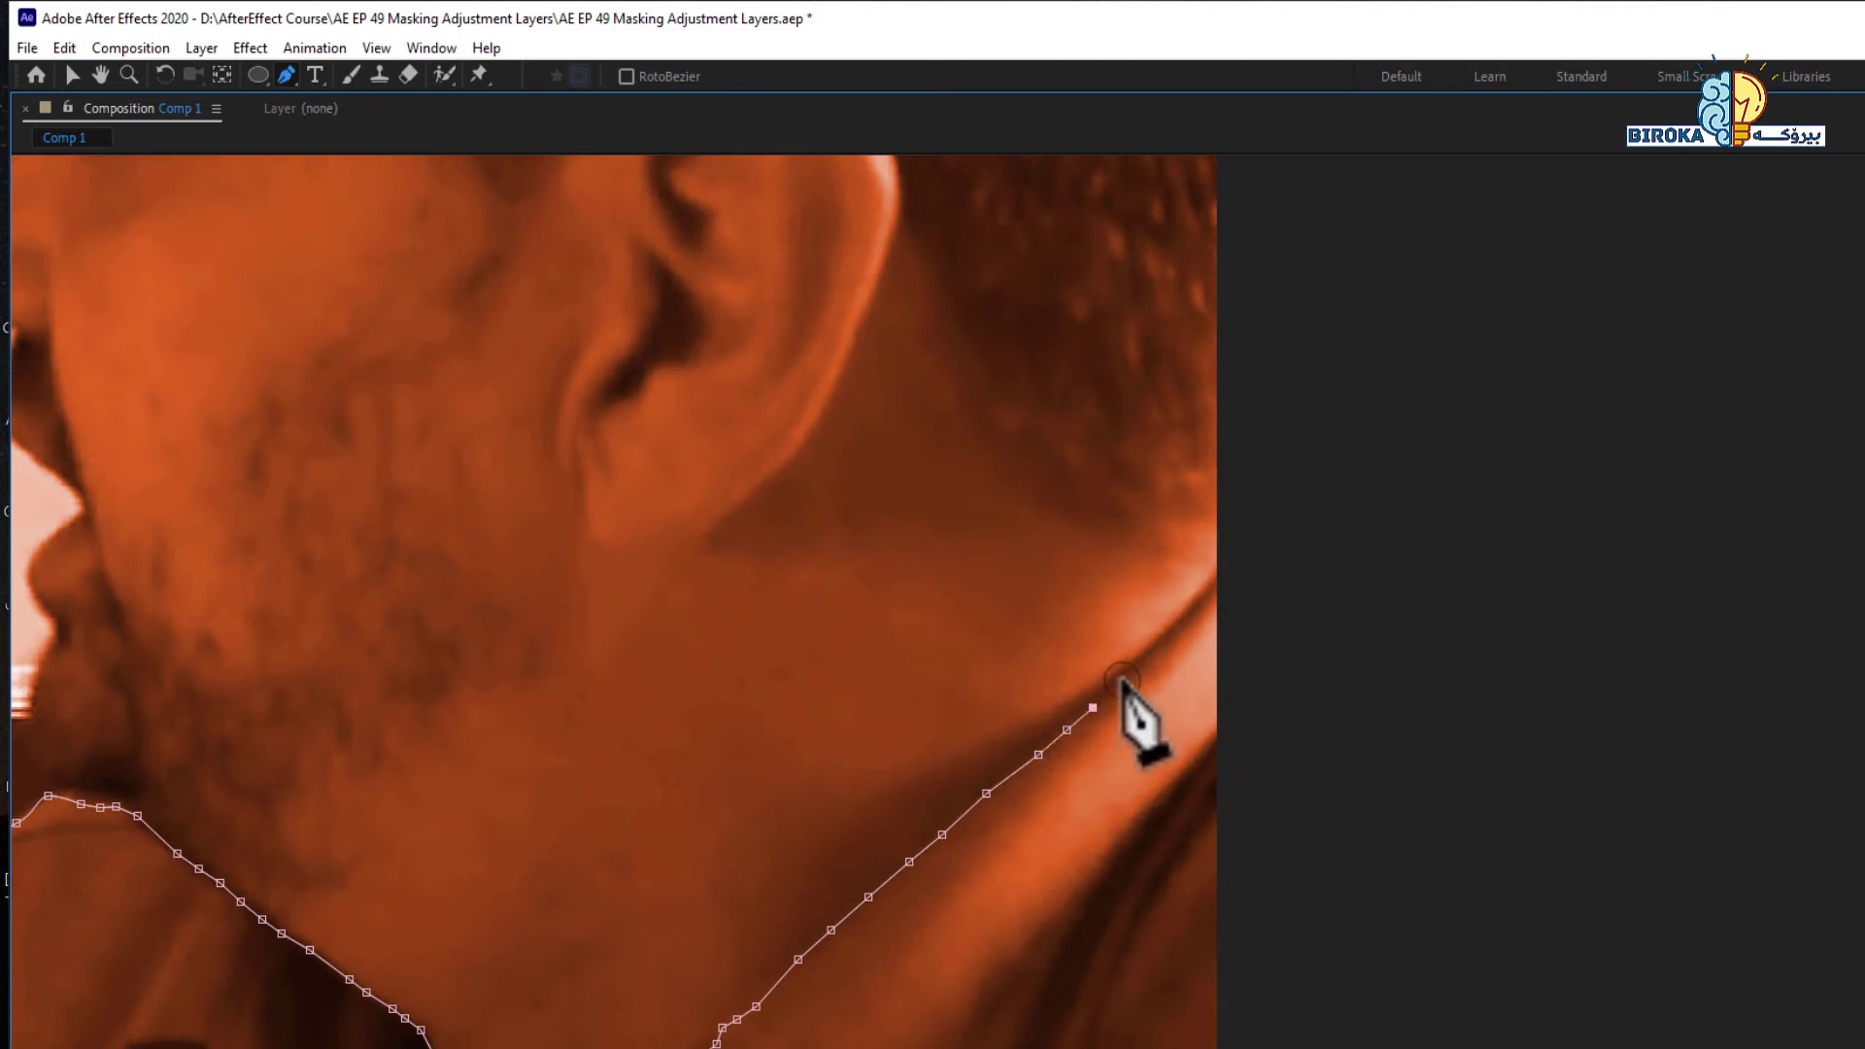
click(1120, 679)
click(1185, 620)
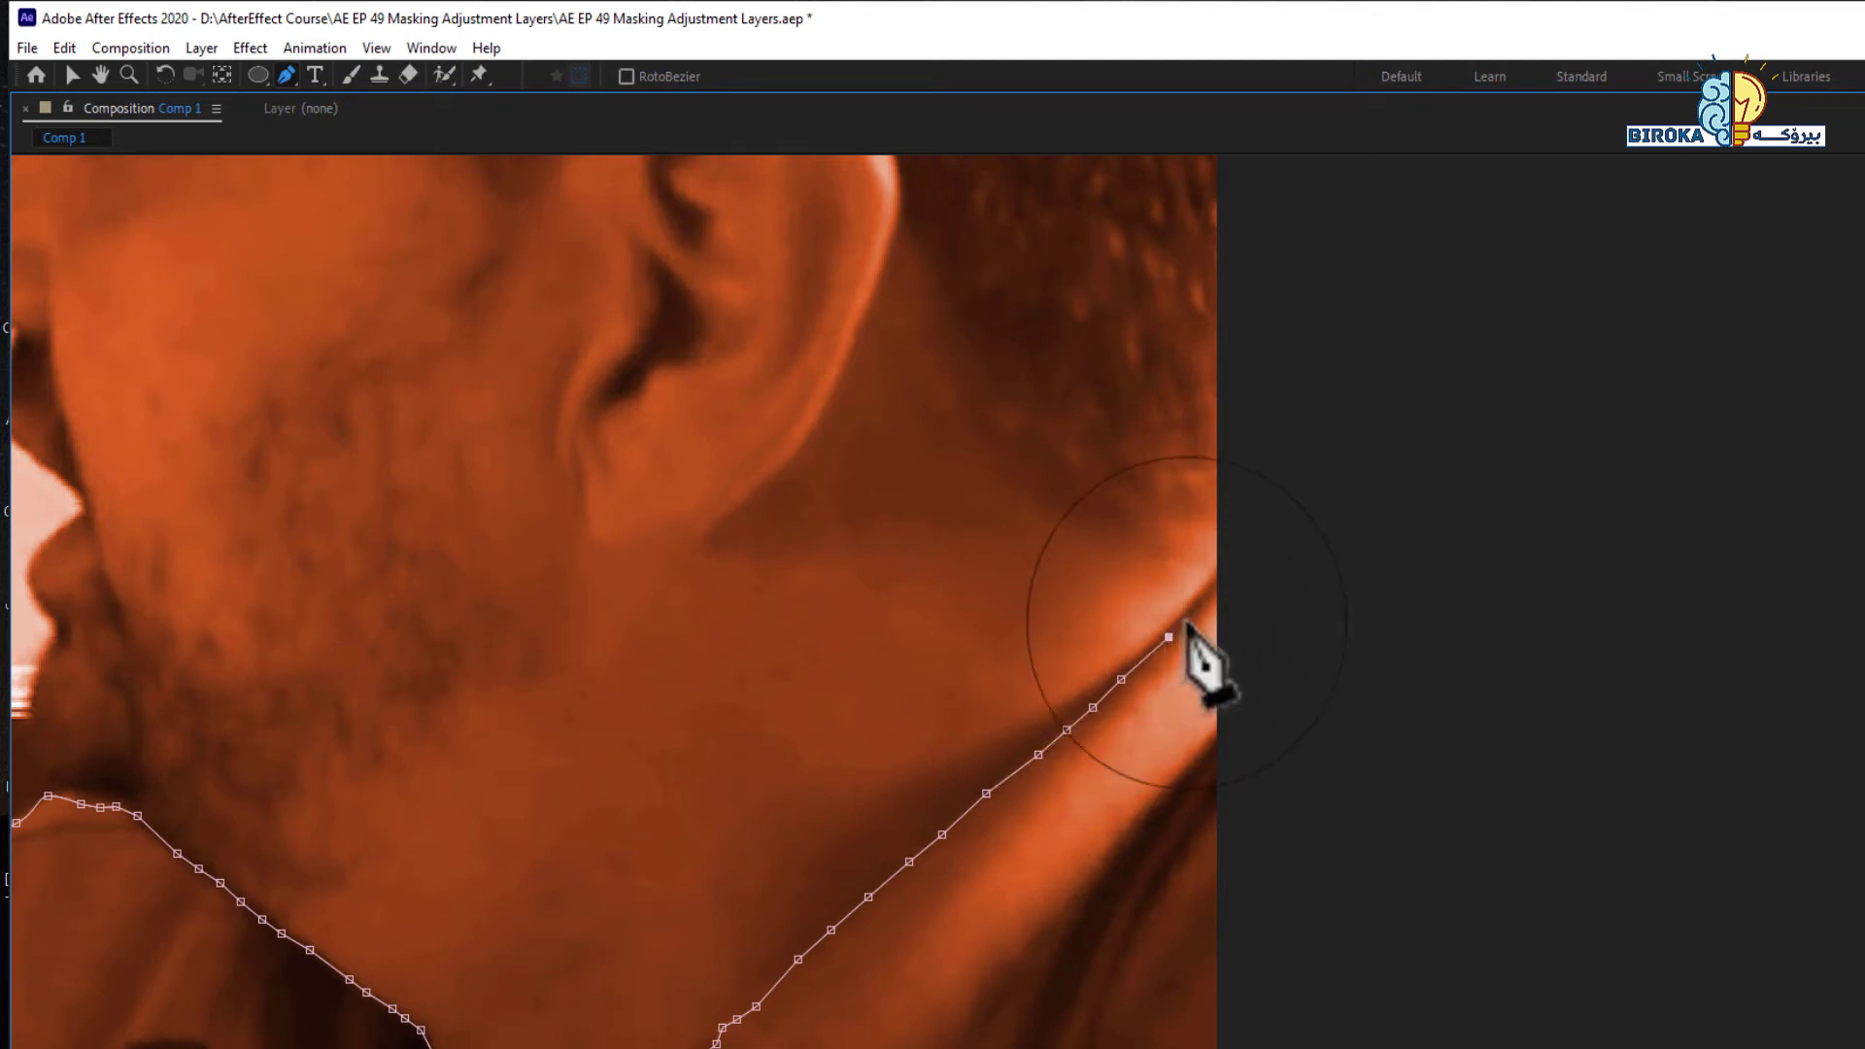
click(1207, 593)
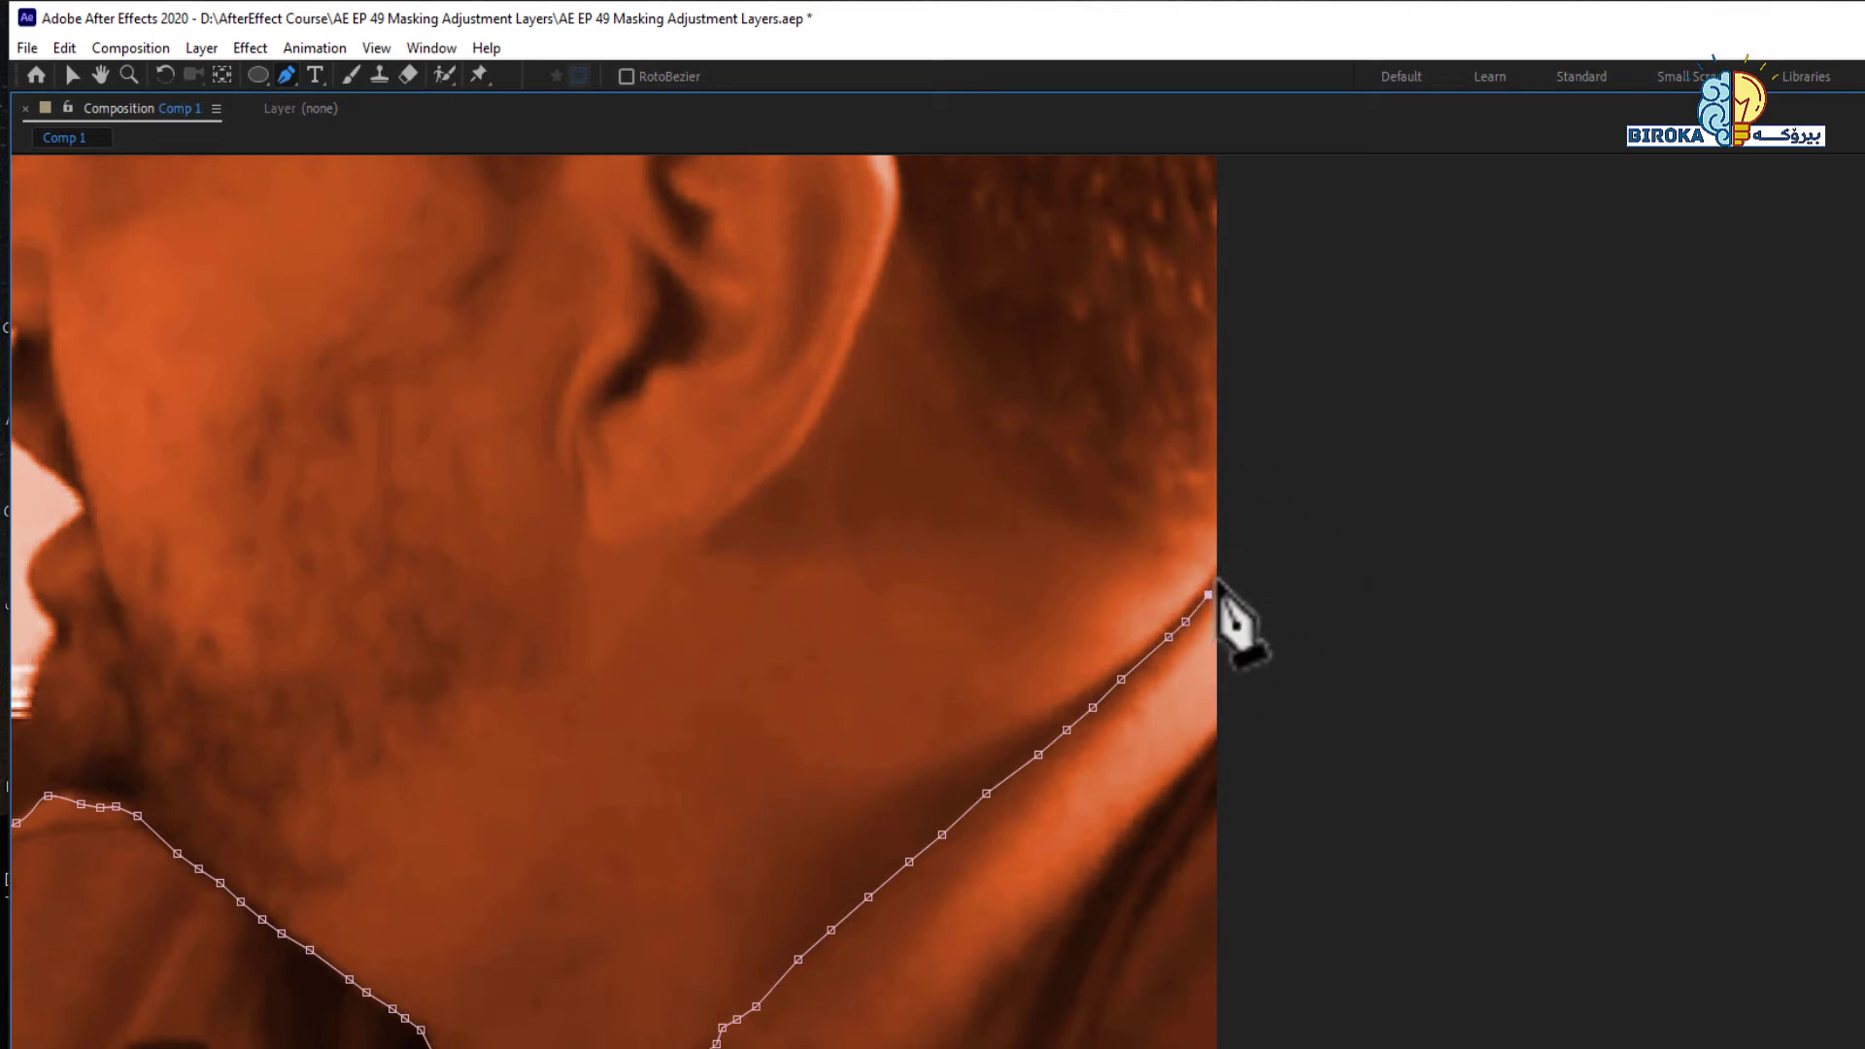
Step: Run the mask down the footage's right edge and back along its bottom edge, closing it at the first point
drag(1208, 644, 1195, 441)
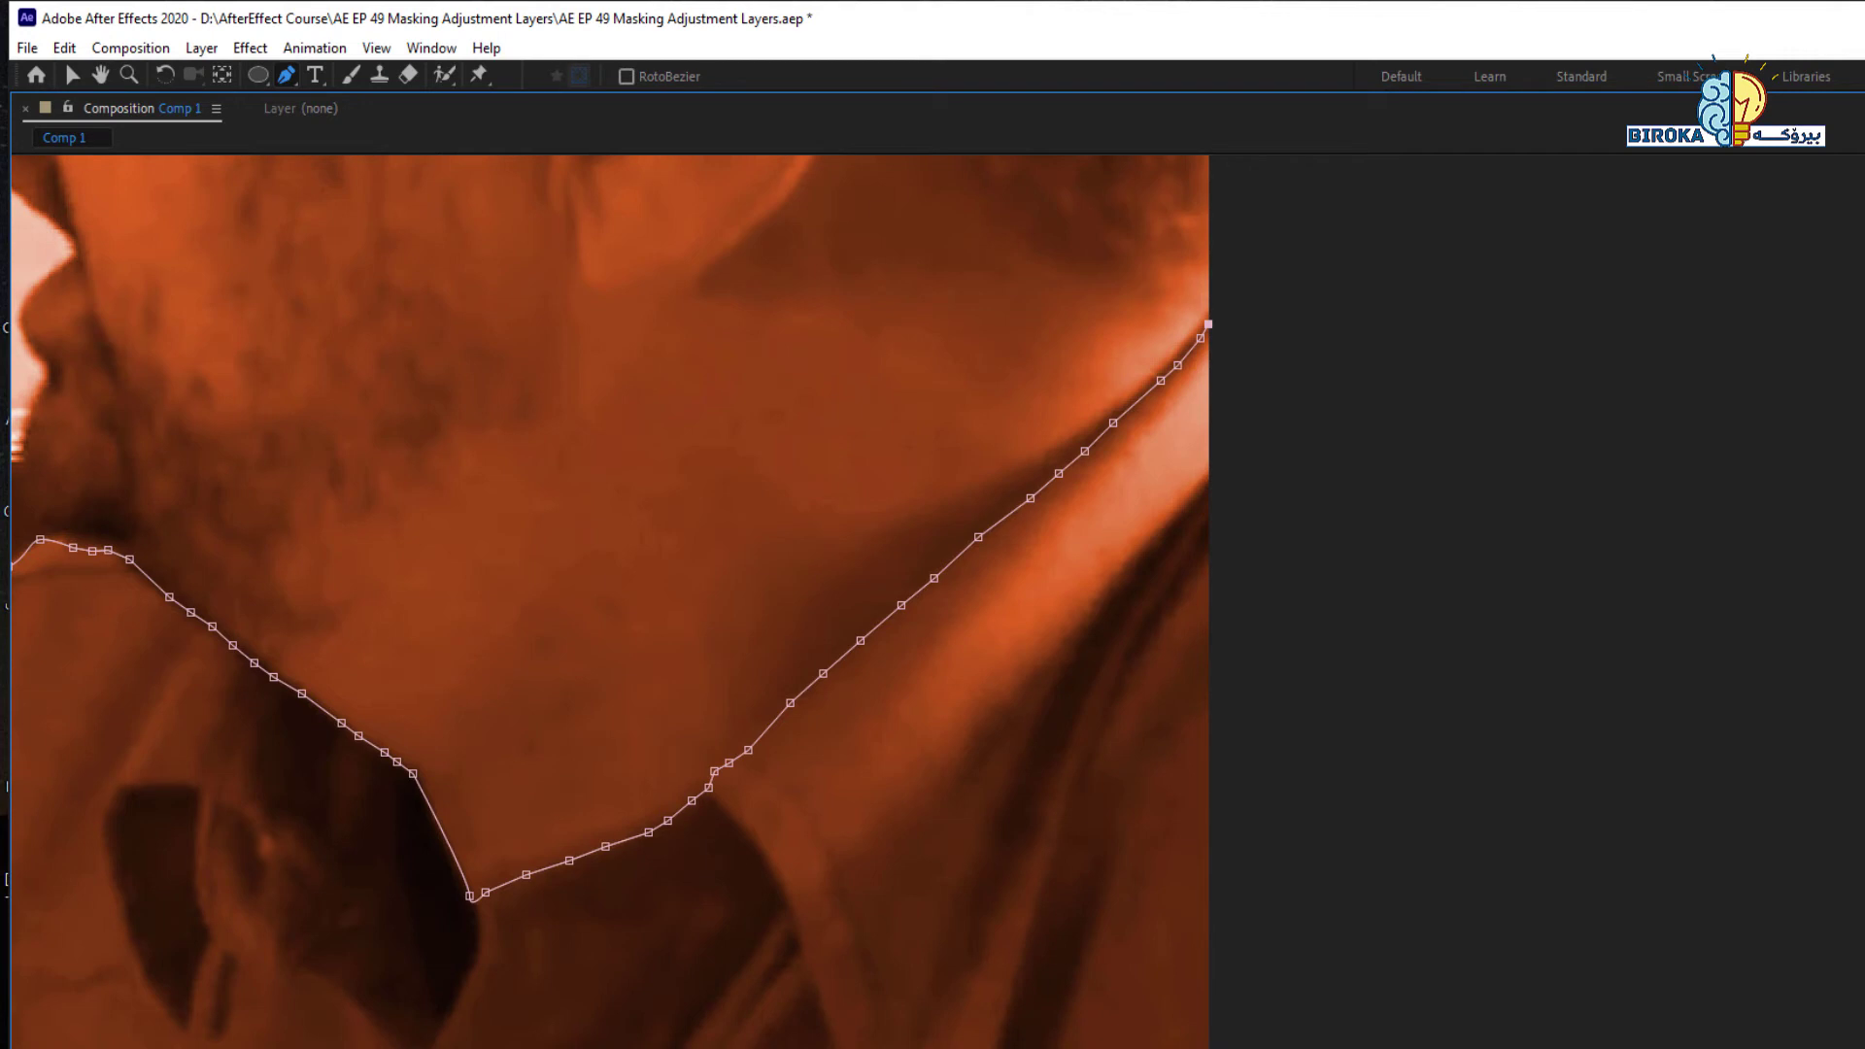
drag(1170, 1043, 1243, 947)
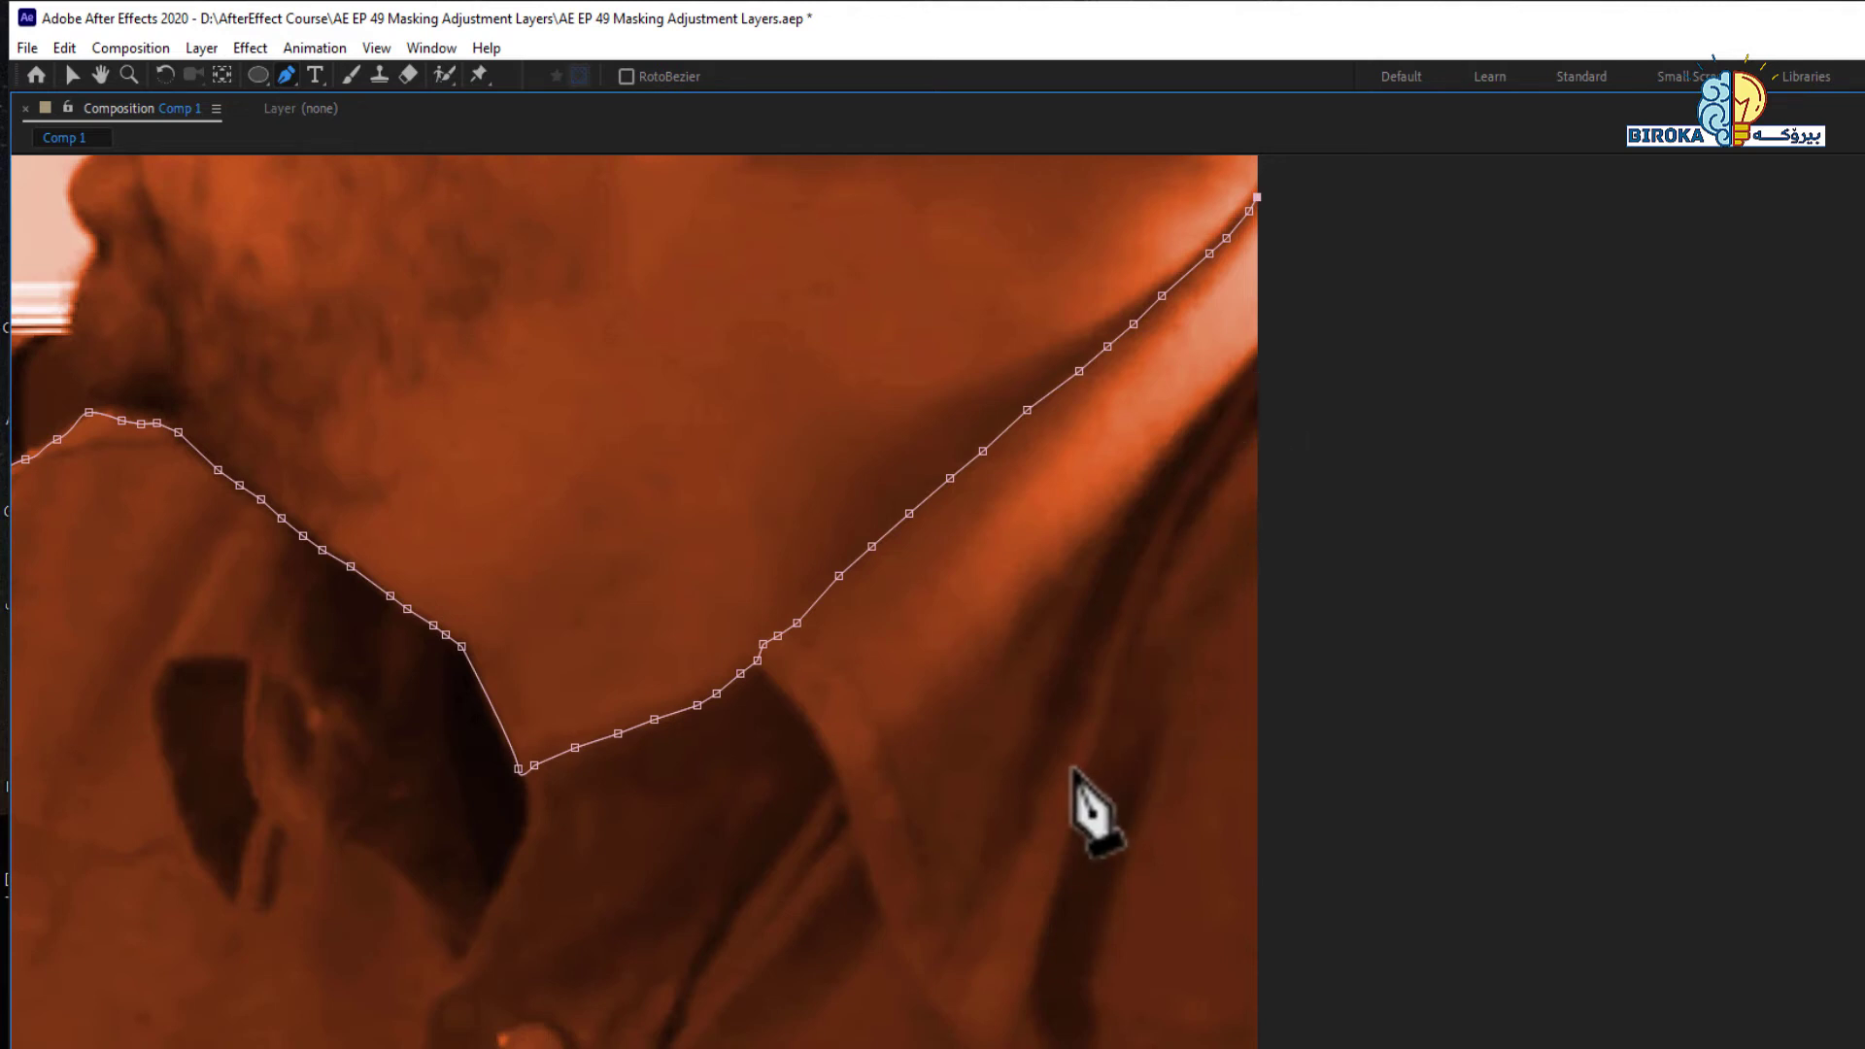
drag(1000, 826, 1194, 325)
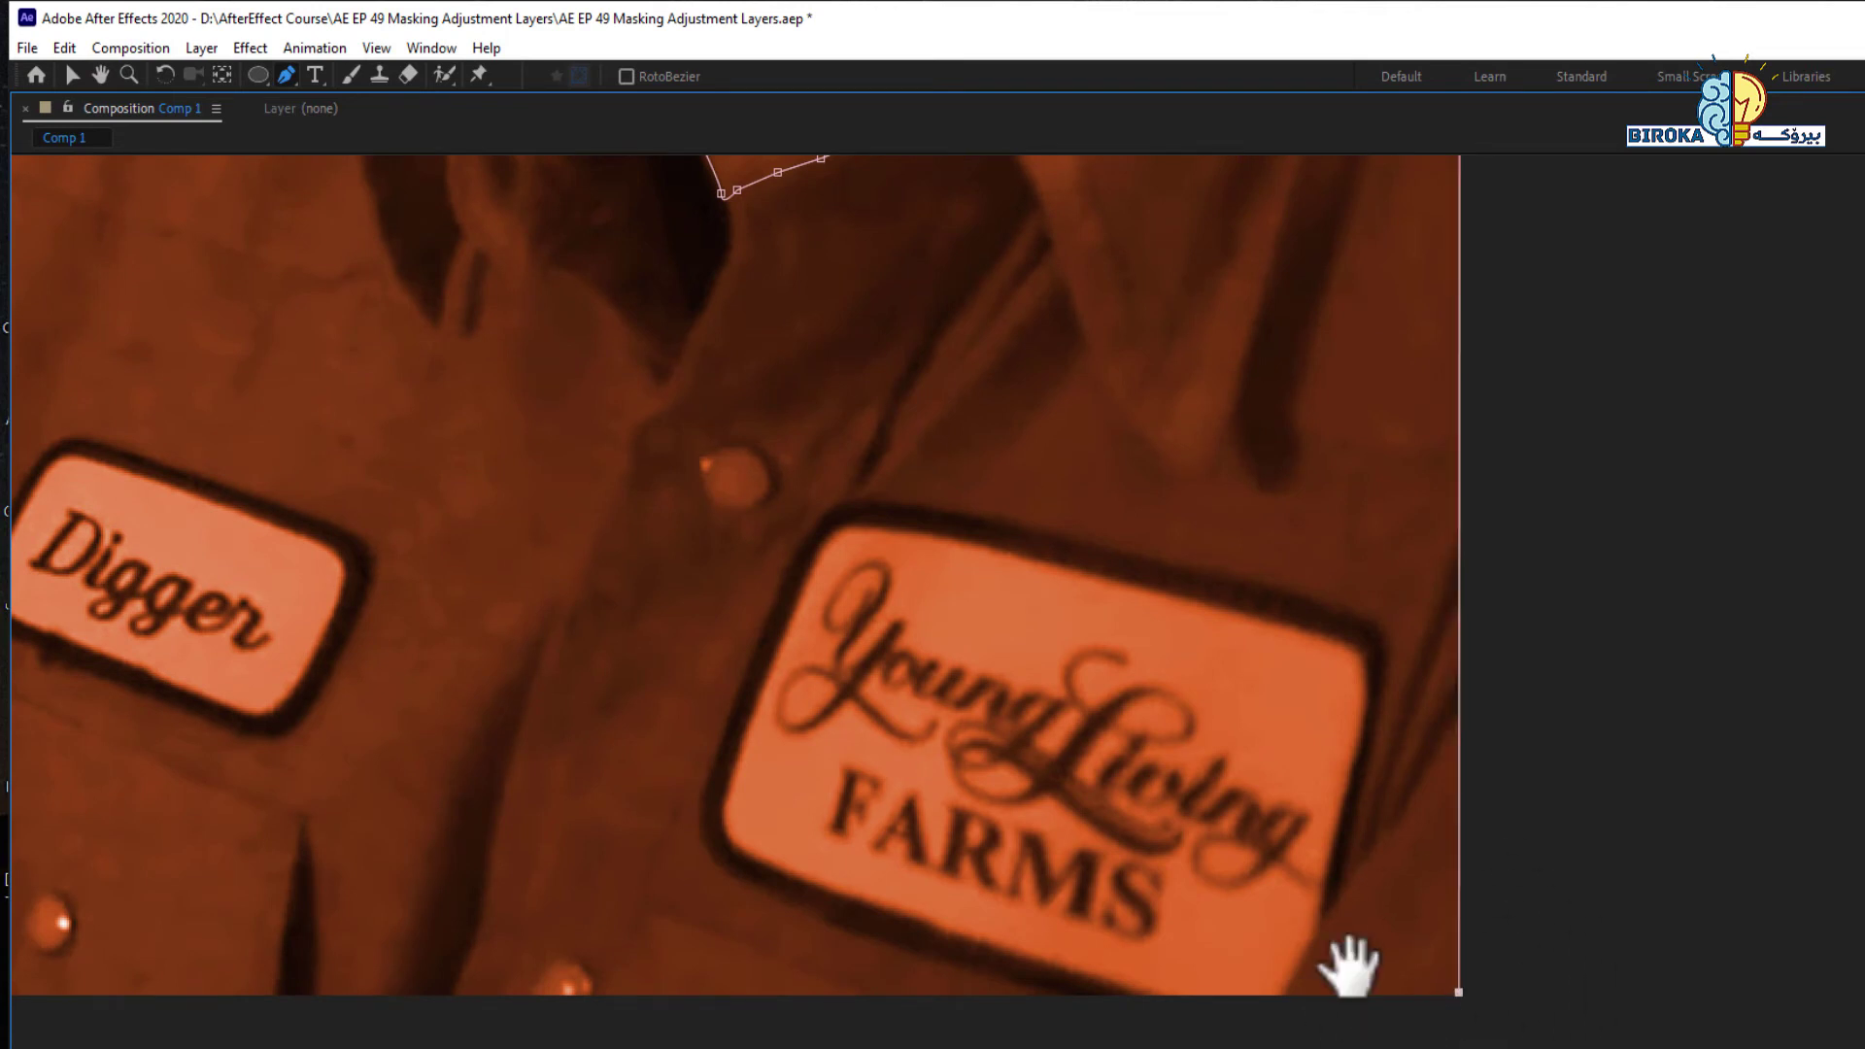
drag(1324, 949, 1860, 991)
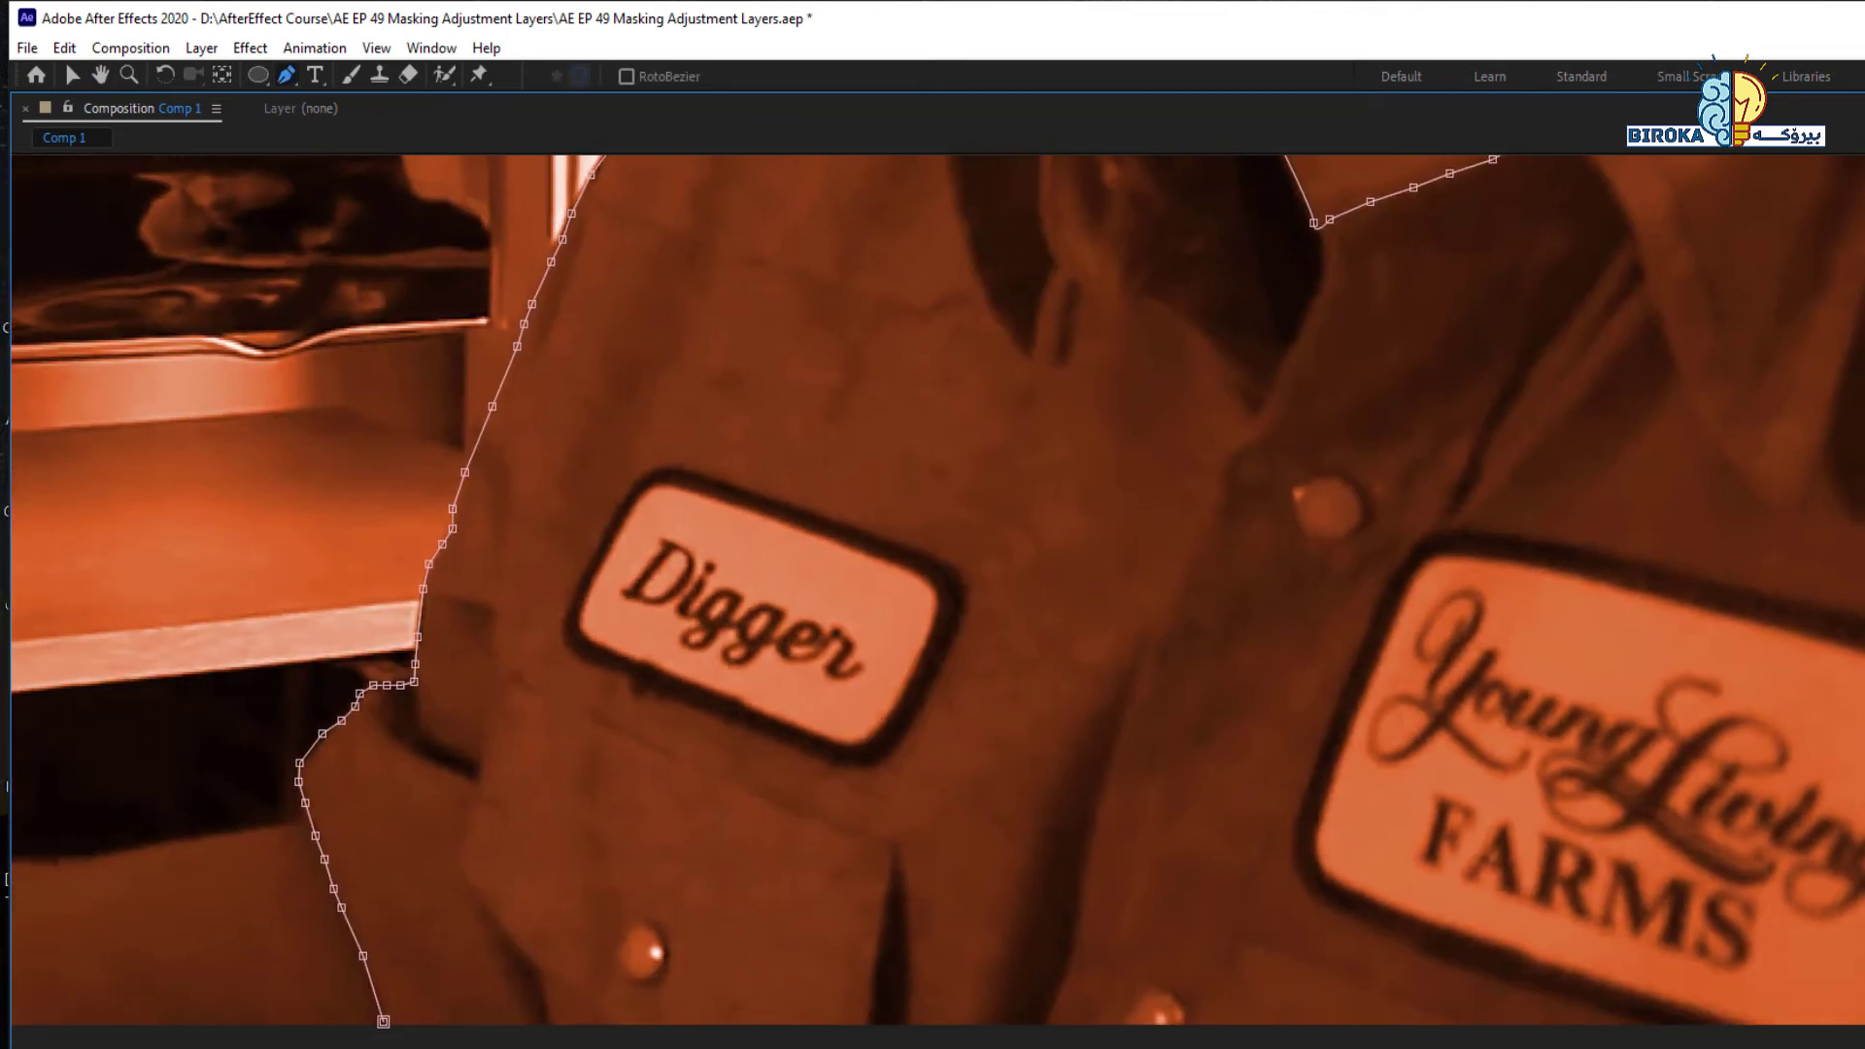
click(1176, 1023)
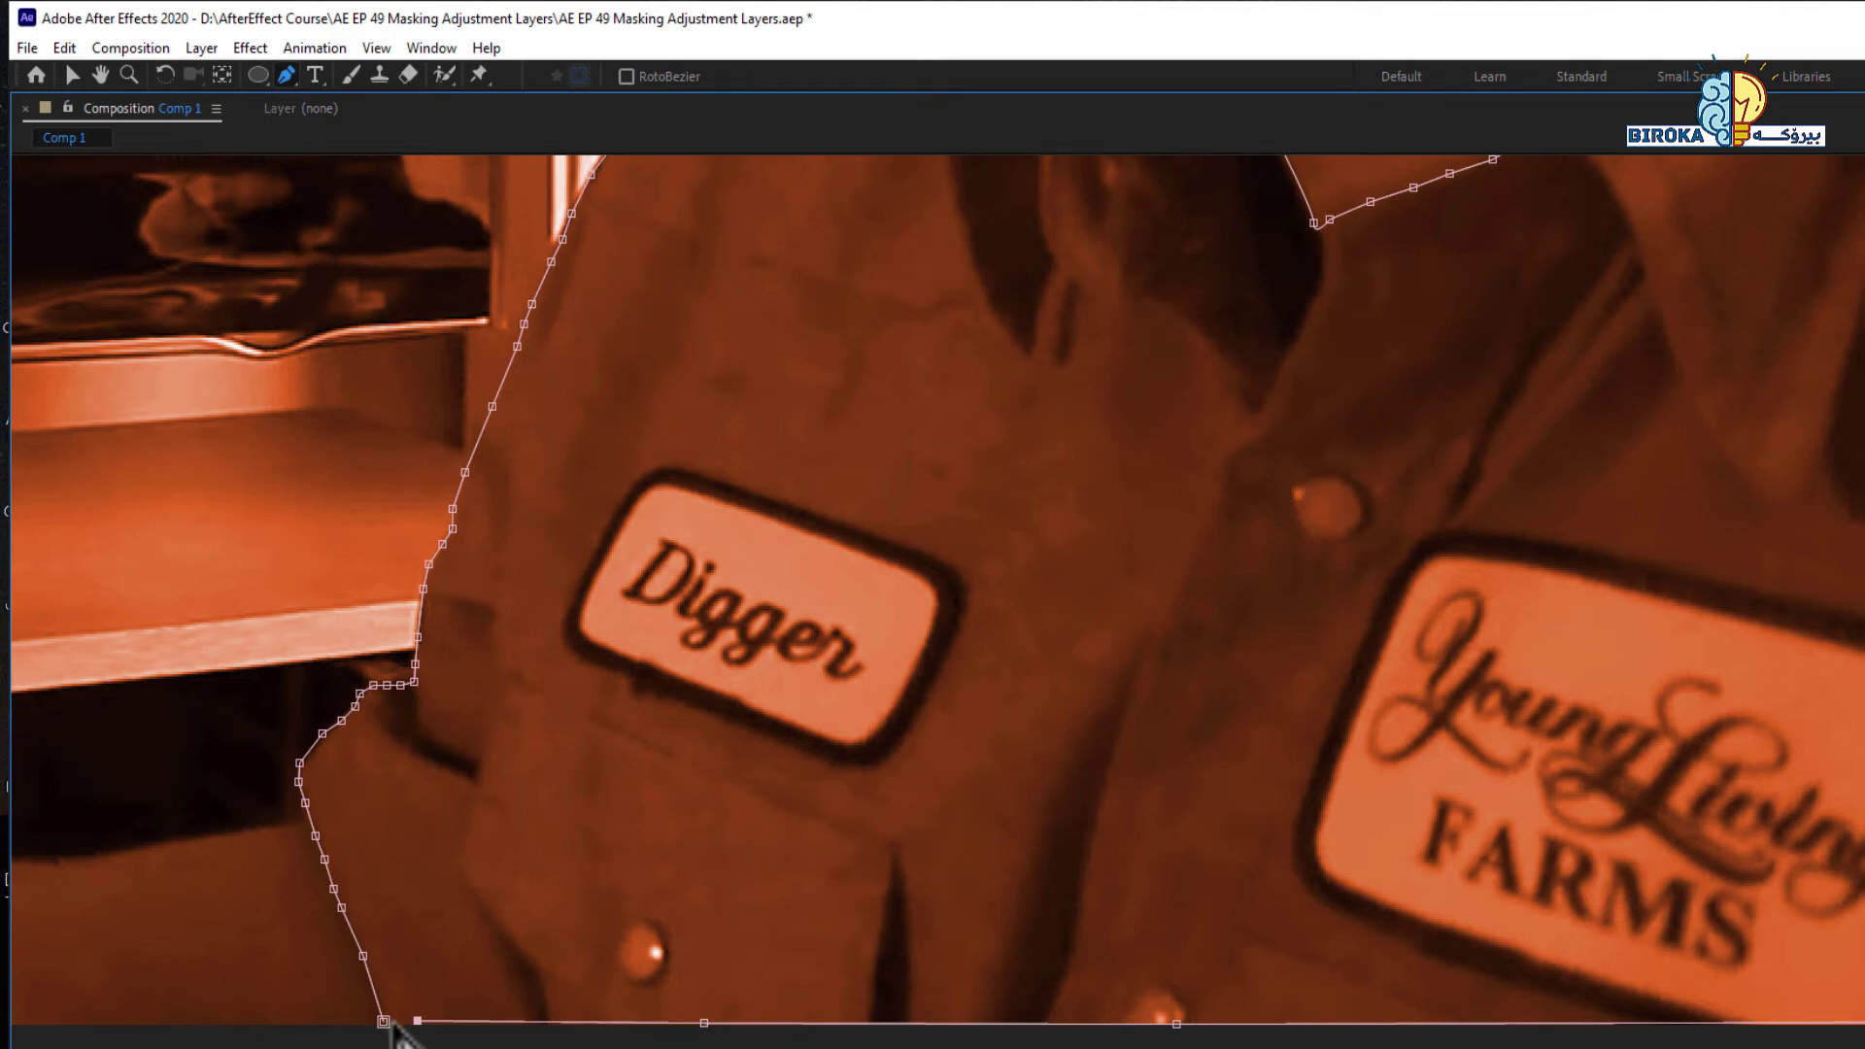
click(383, 1021)
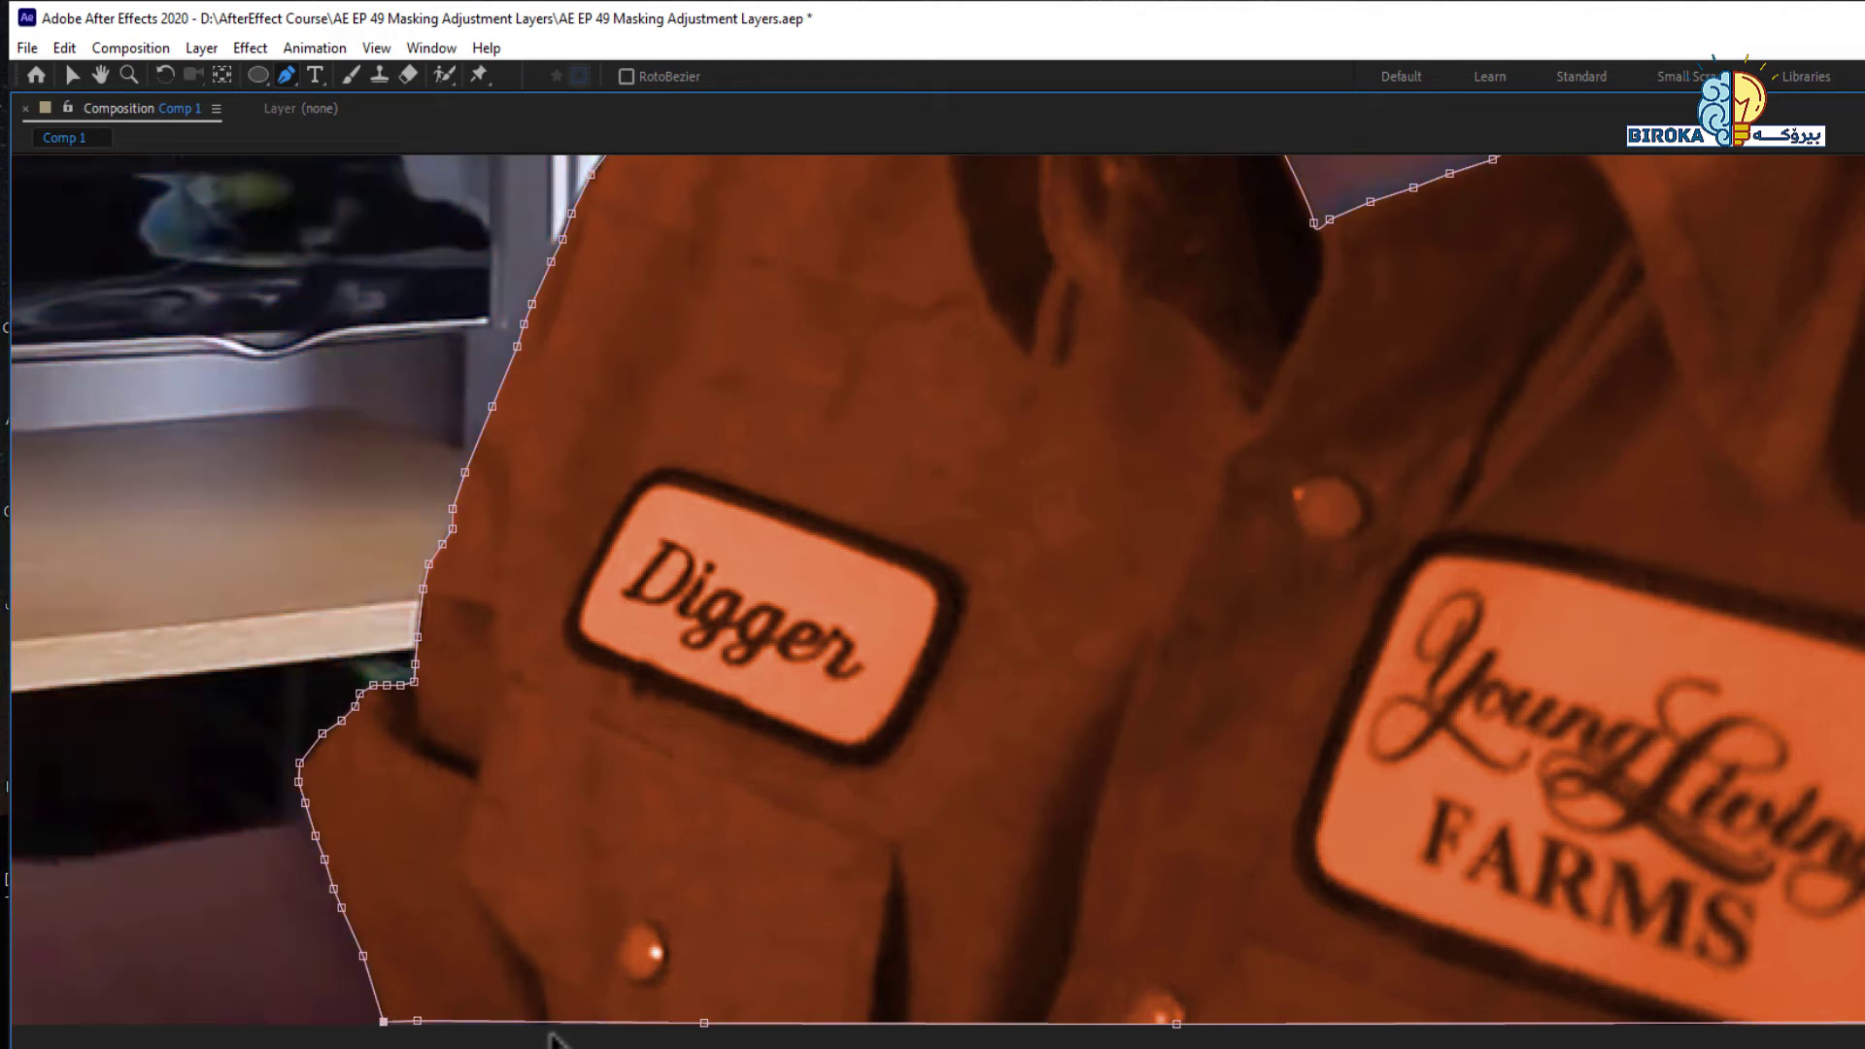
Step: Set the Colorize Hue of the masked shirt to 52° and hide the mask outline in the composition view
scroll(1074, 672, down, 6)
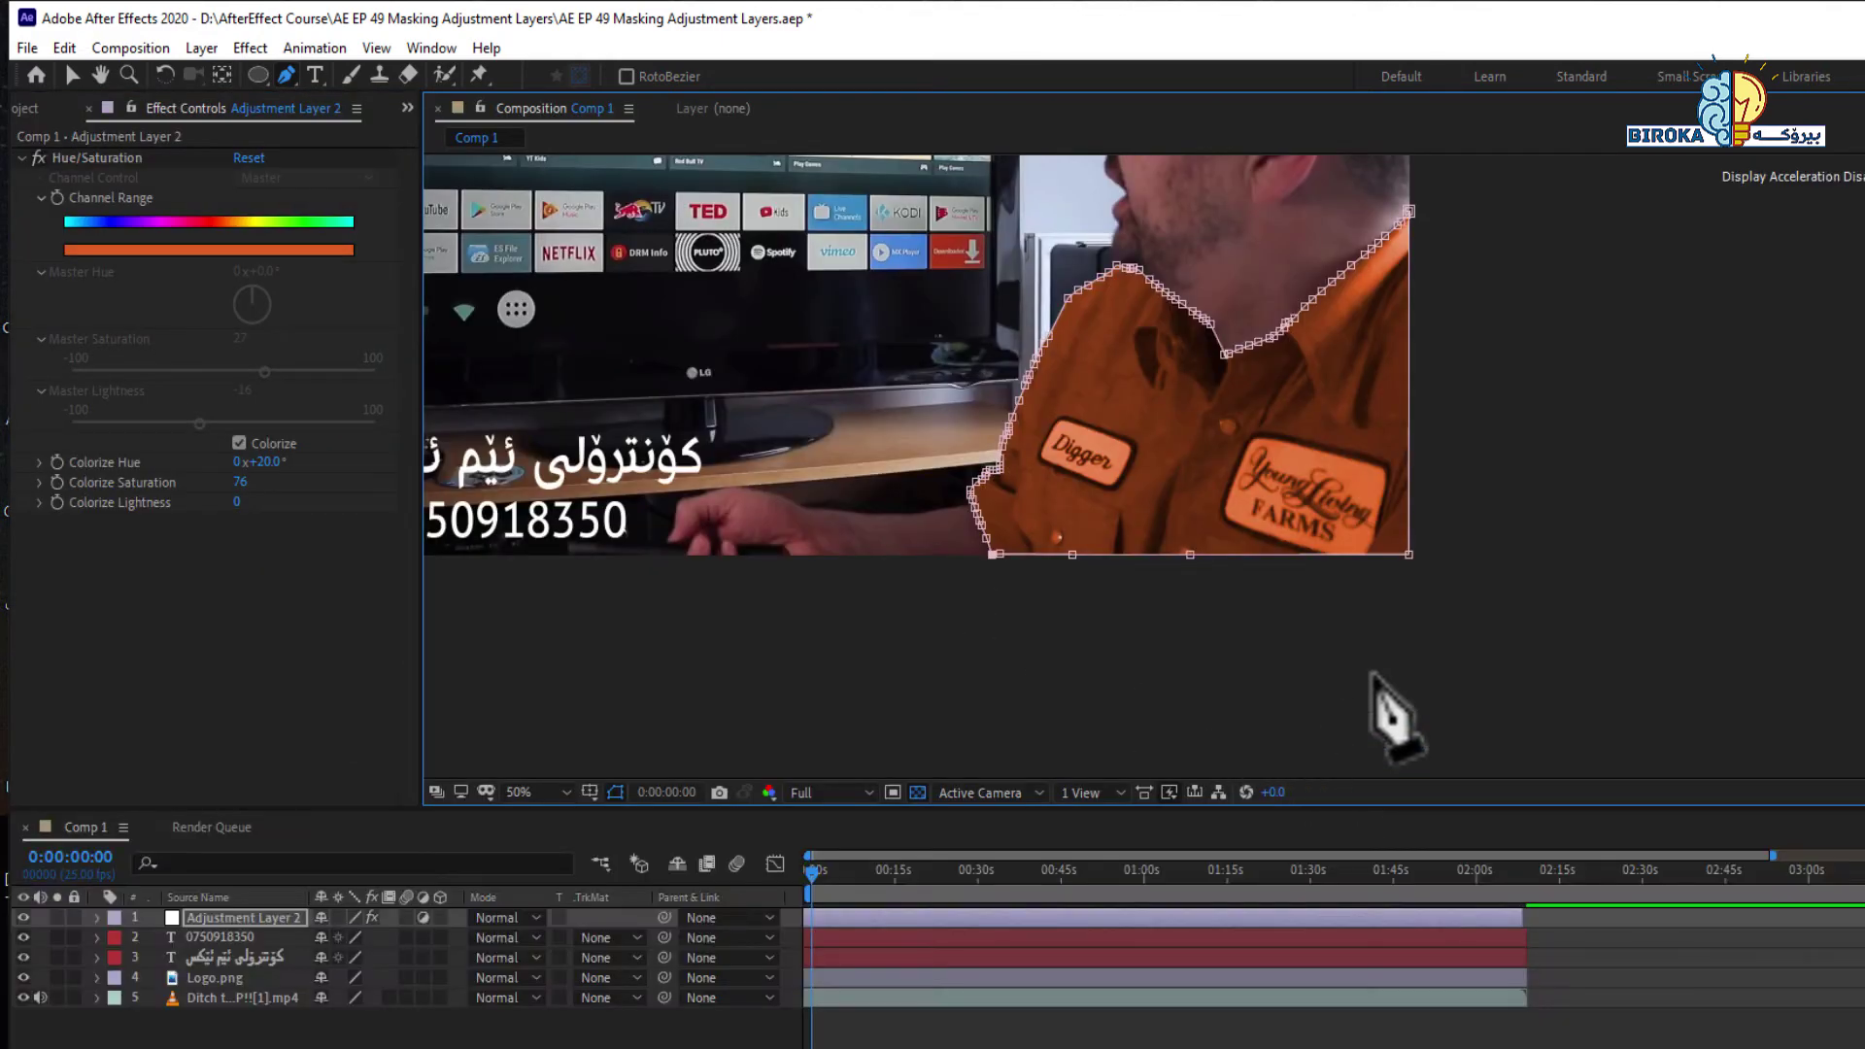
key(h)
drag(1515, 309, 1671, 503)
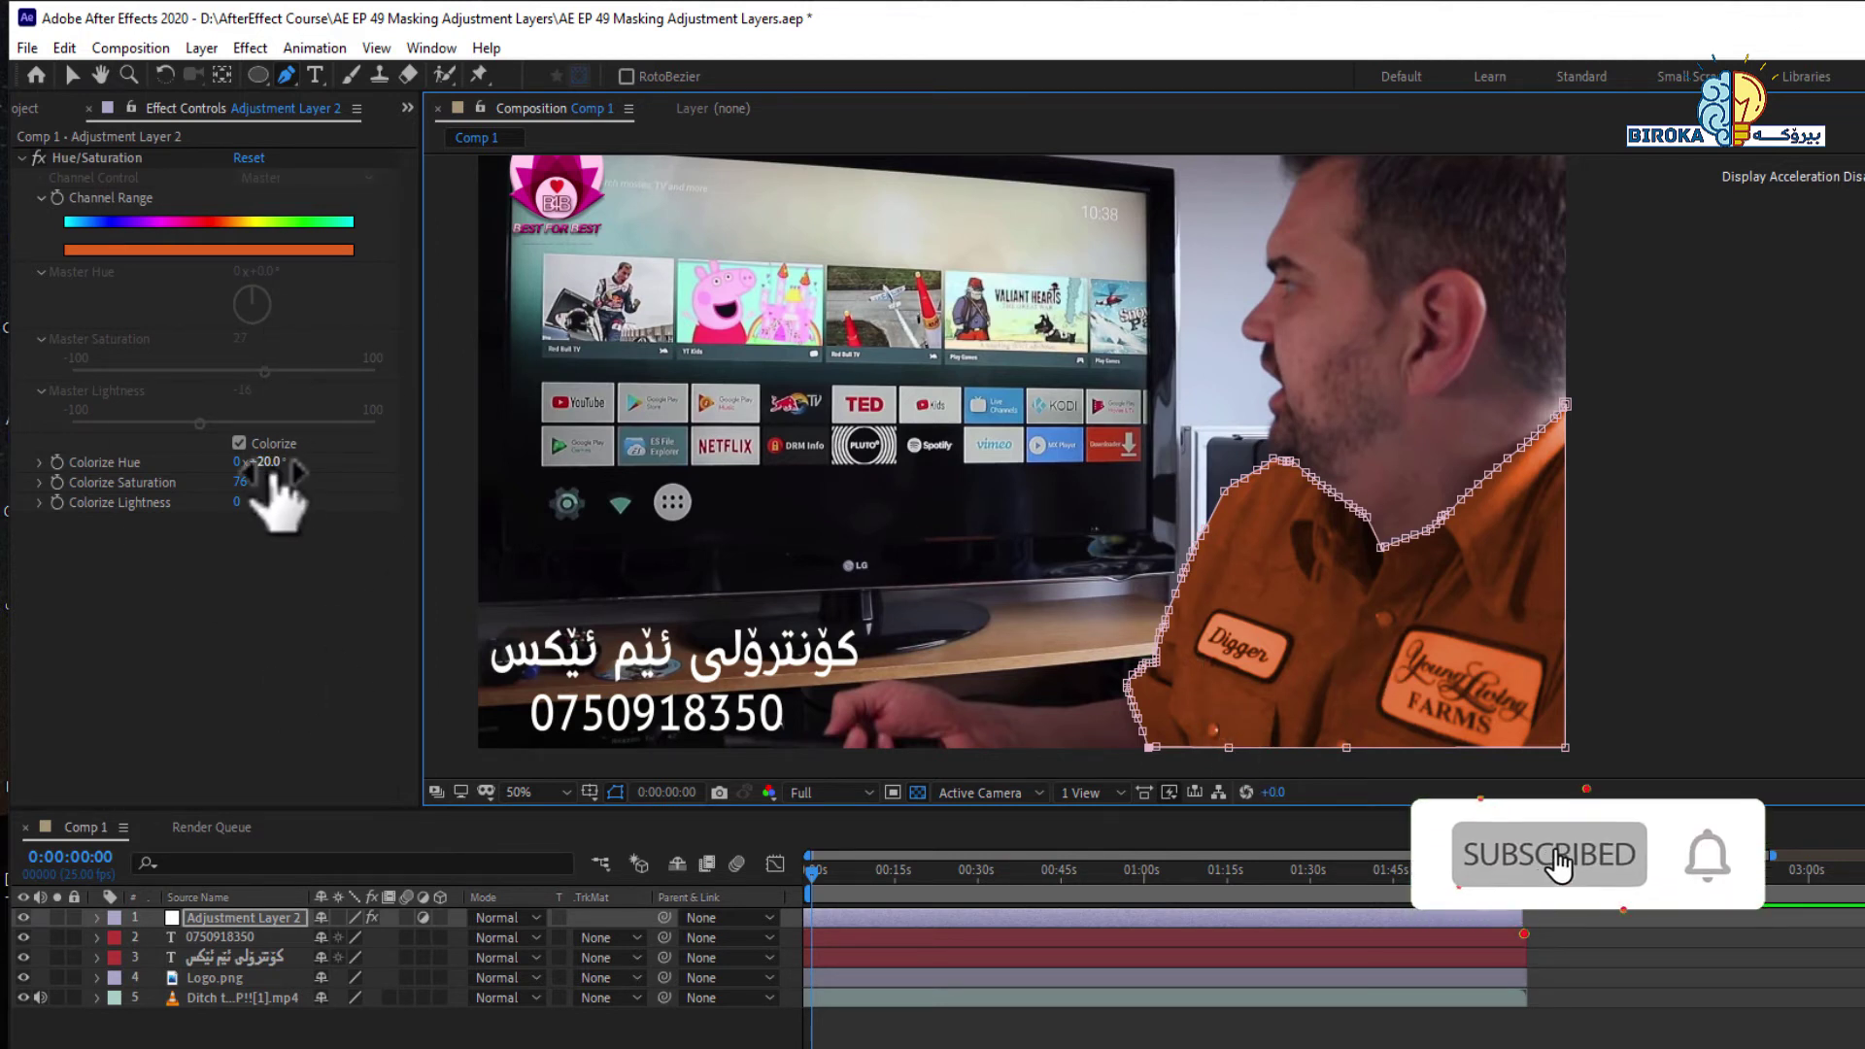
drag(275, 462, 299, 467)
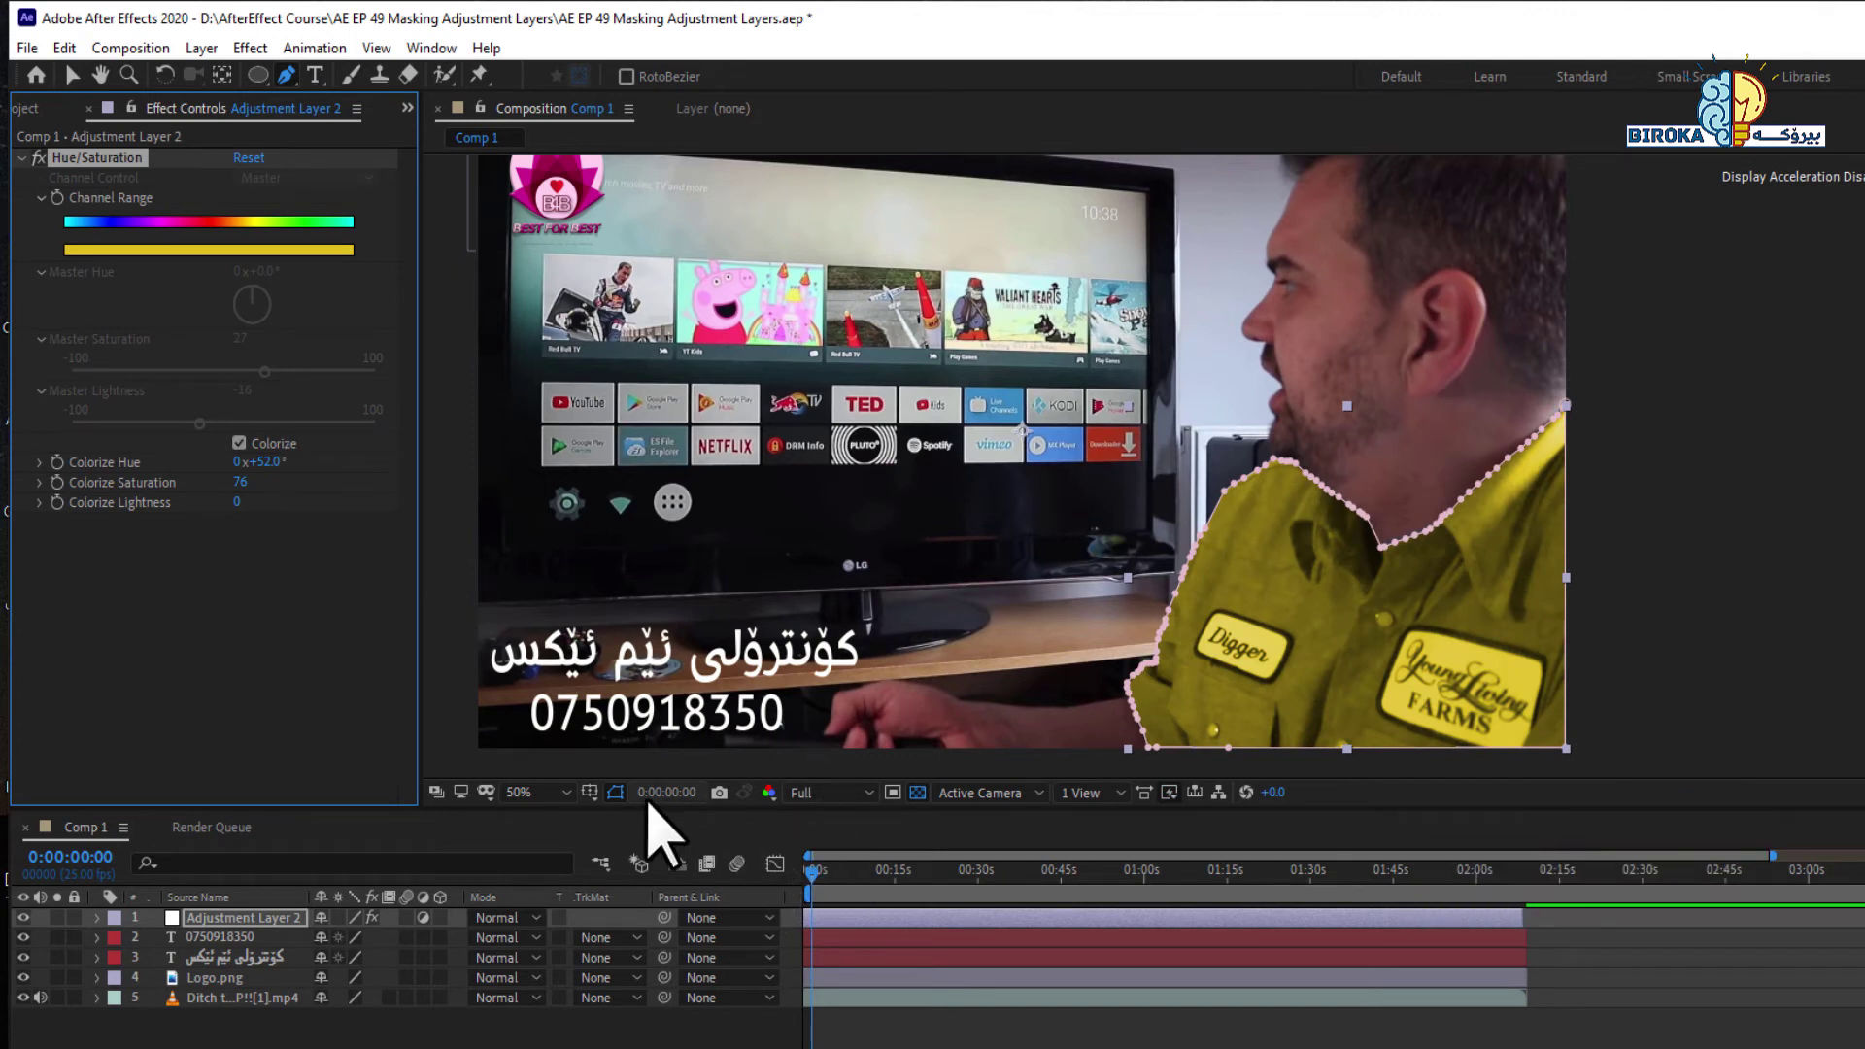
click(615, 792)
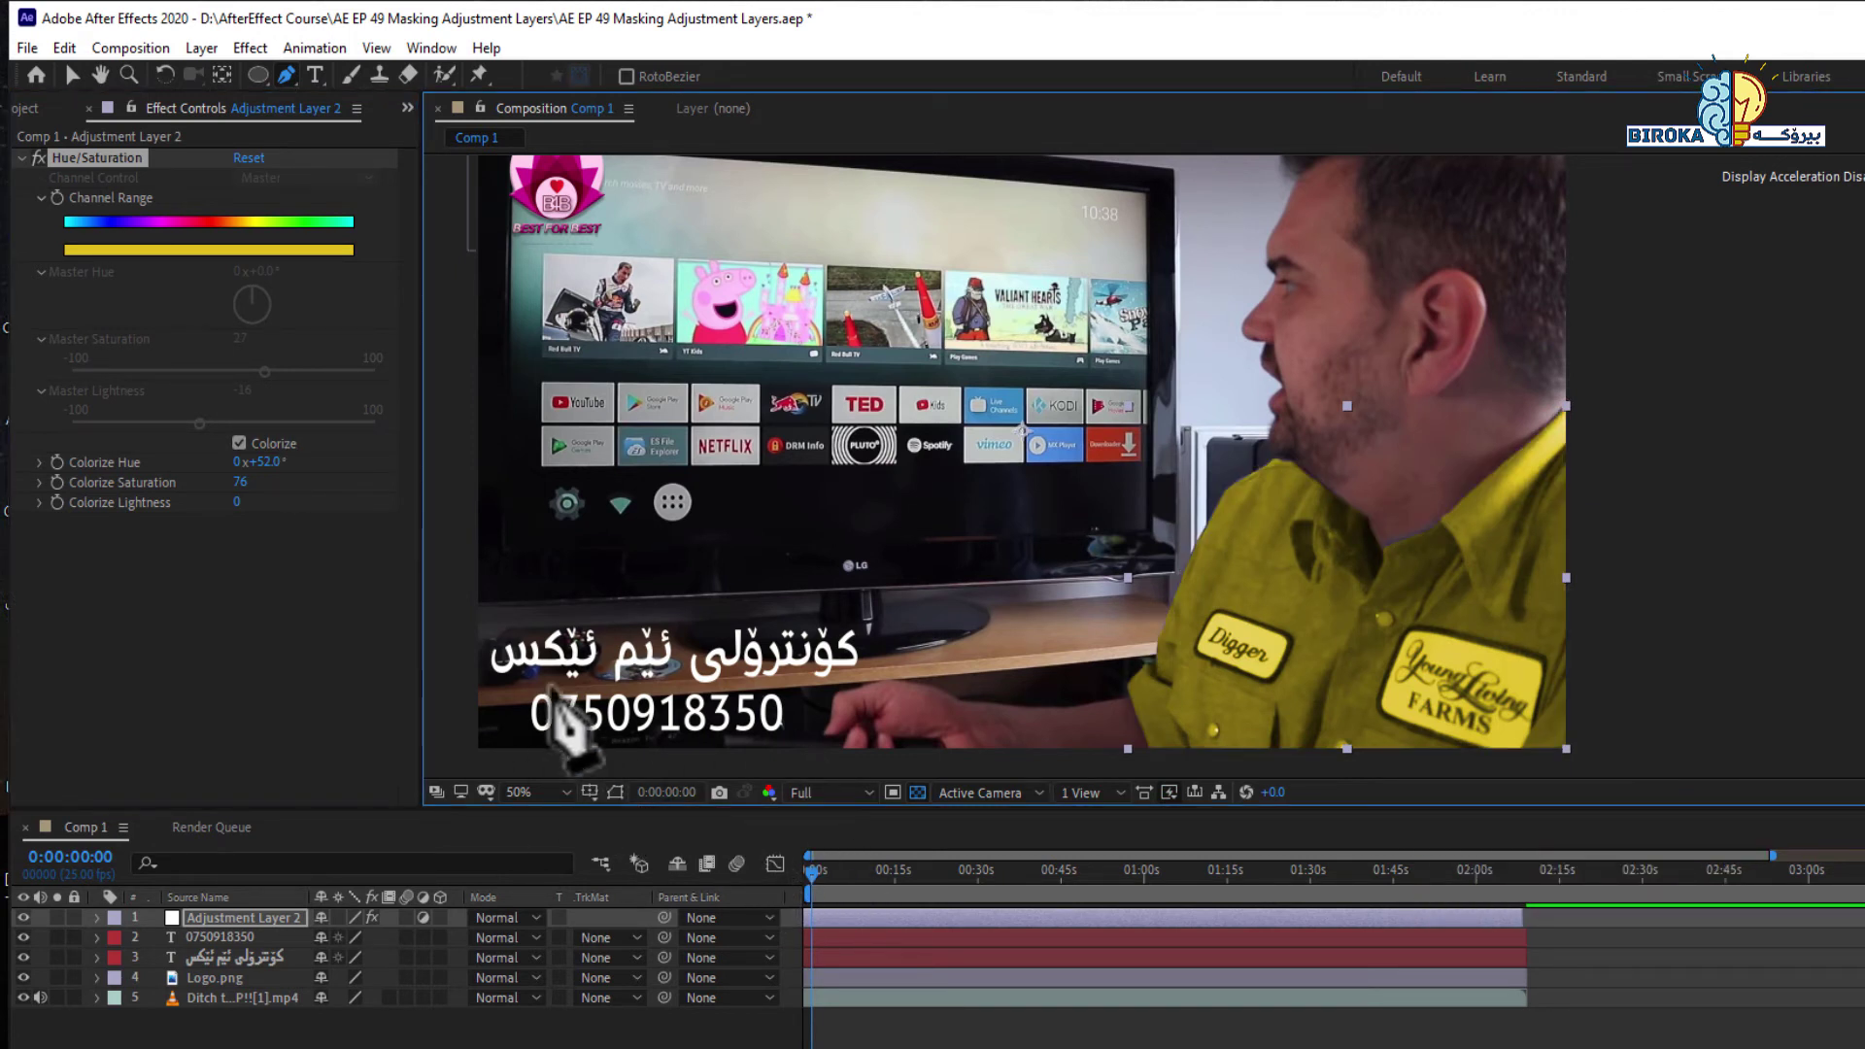
Step: Try Colorize Hue values of 101°, -6°, 25°, -8° and 26° on the masked shirt
drag(319, 468, 334, 474)
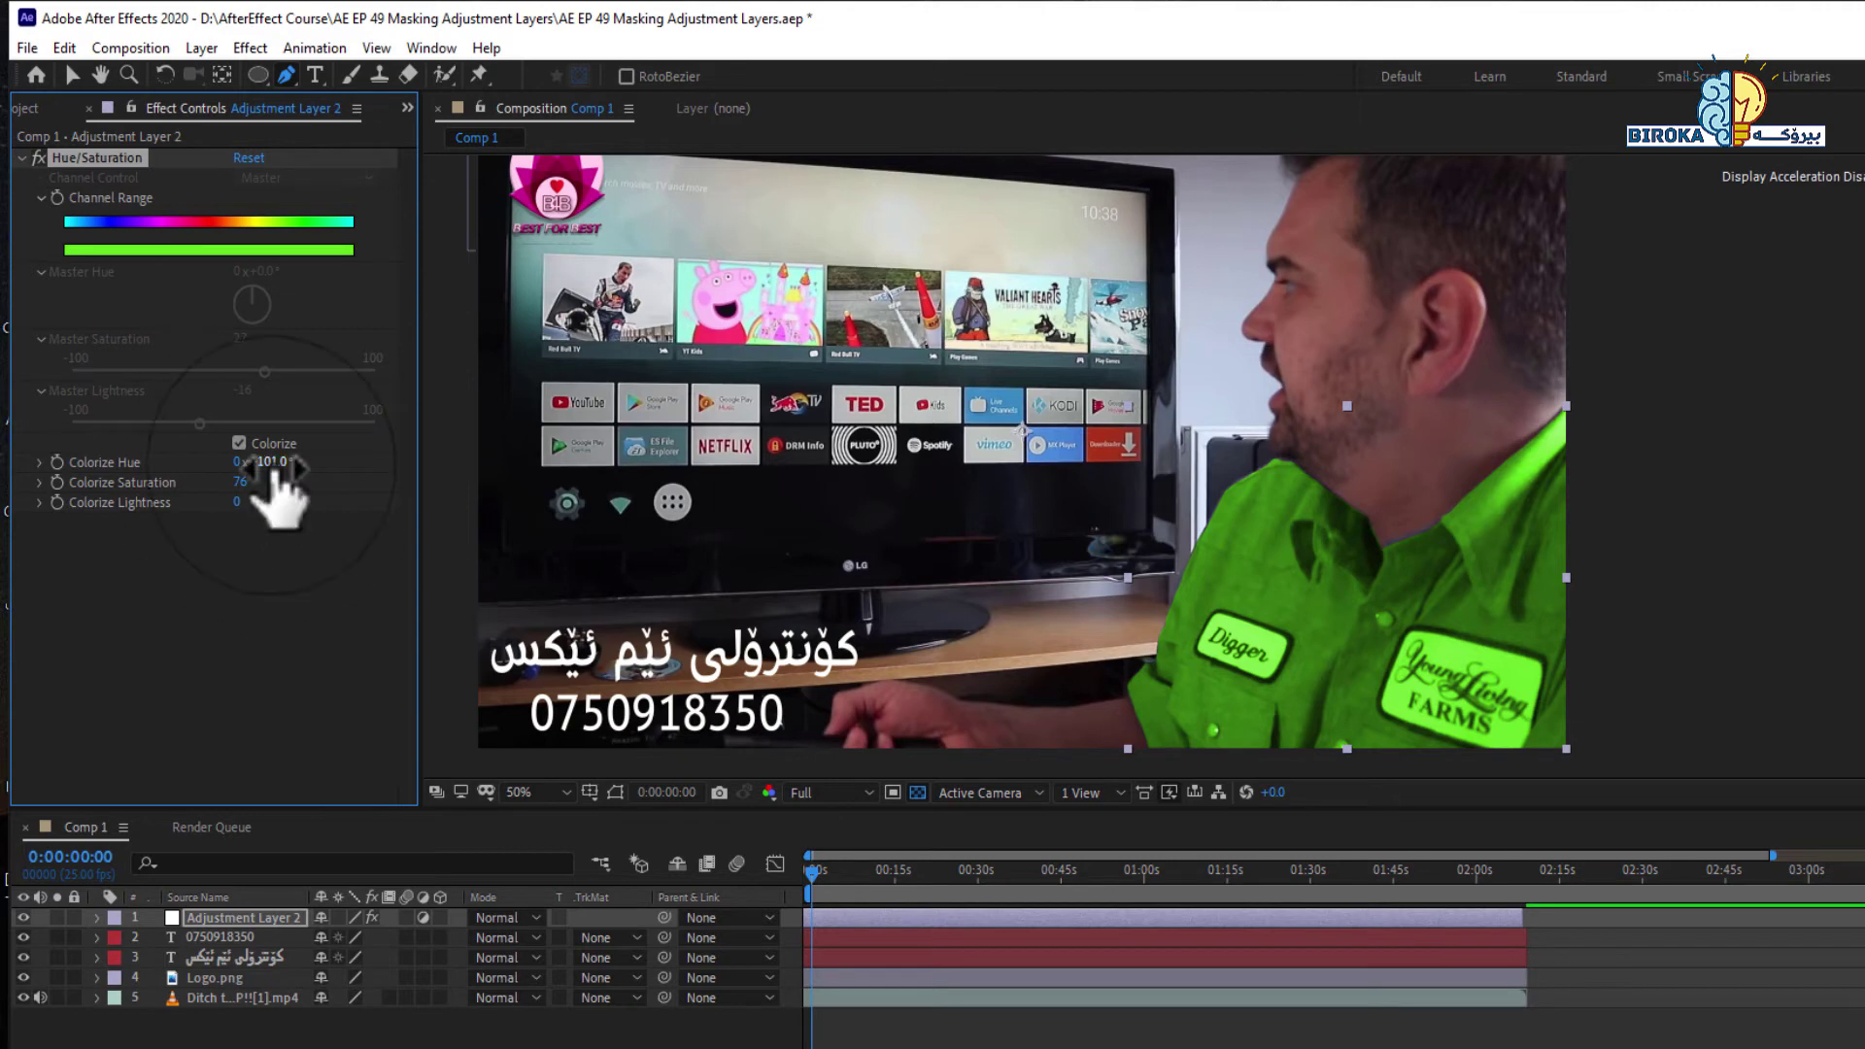
drag(270, 463, 174, 458)
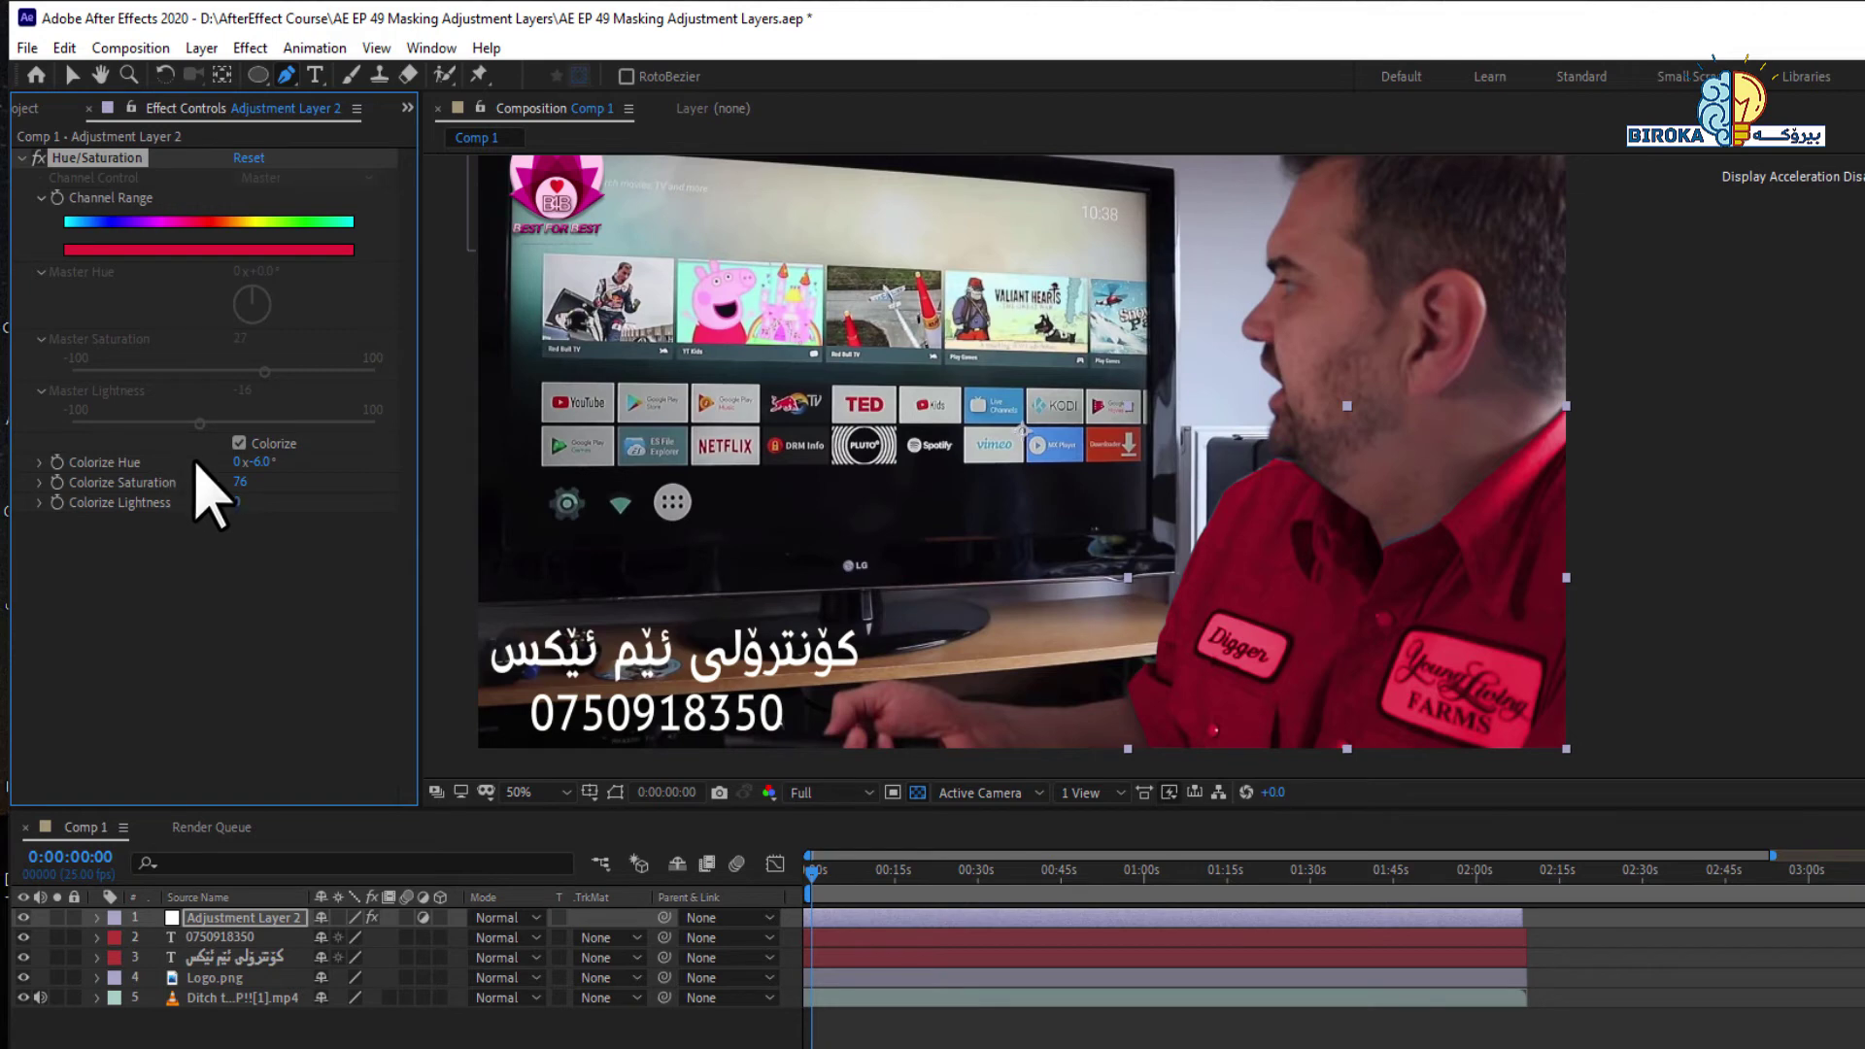
drag(258, 463, 241, 467)
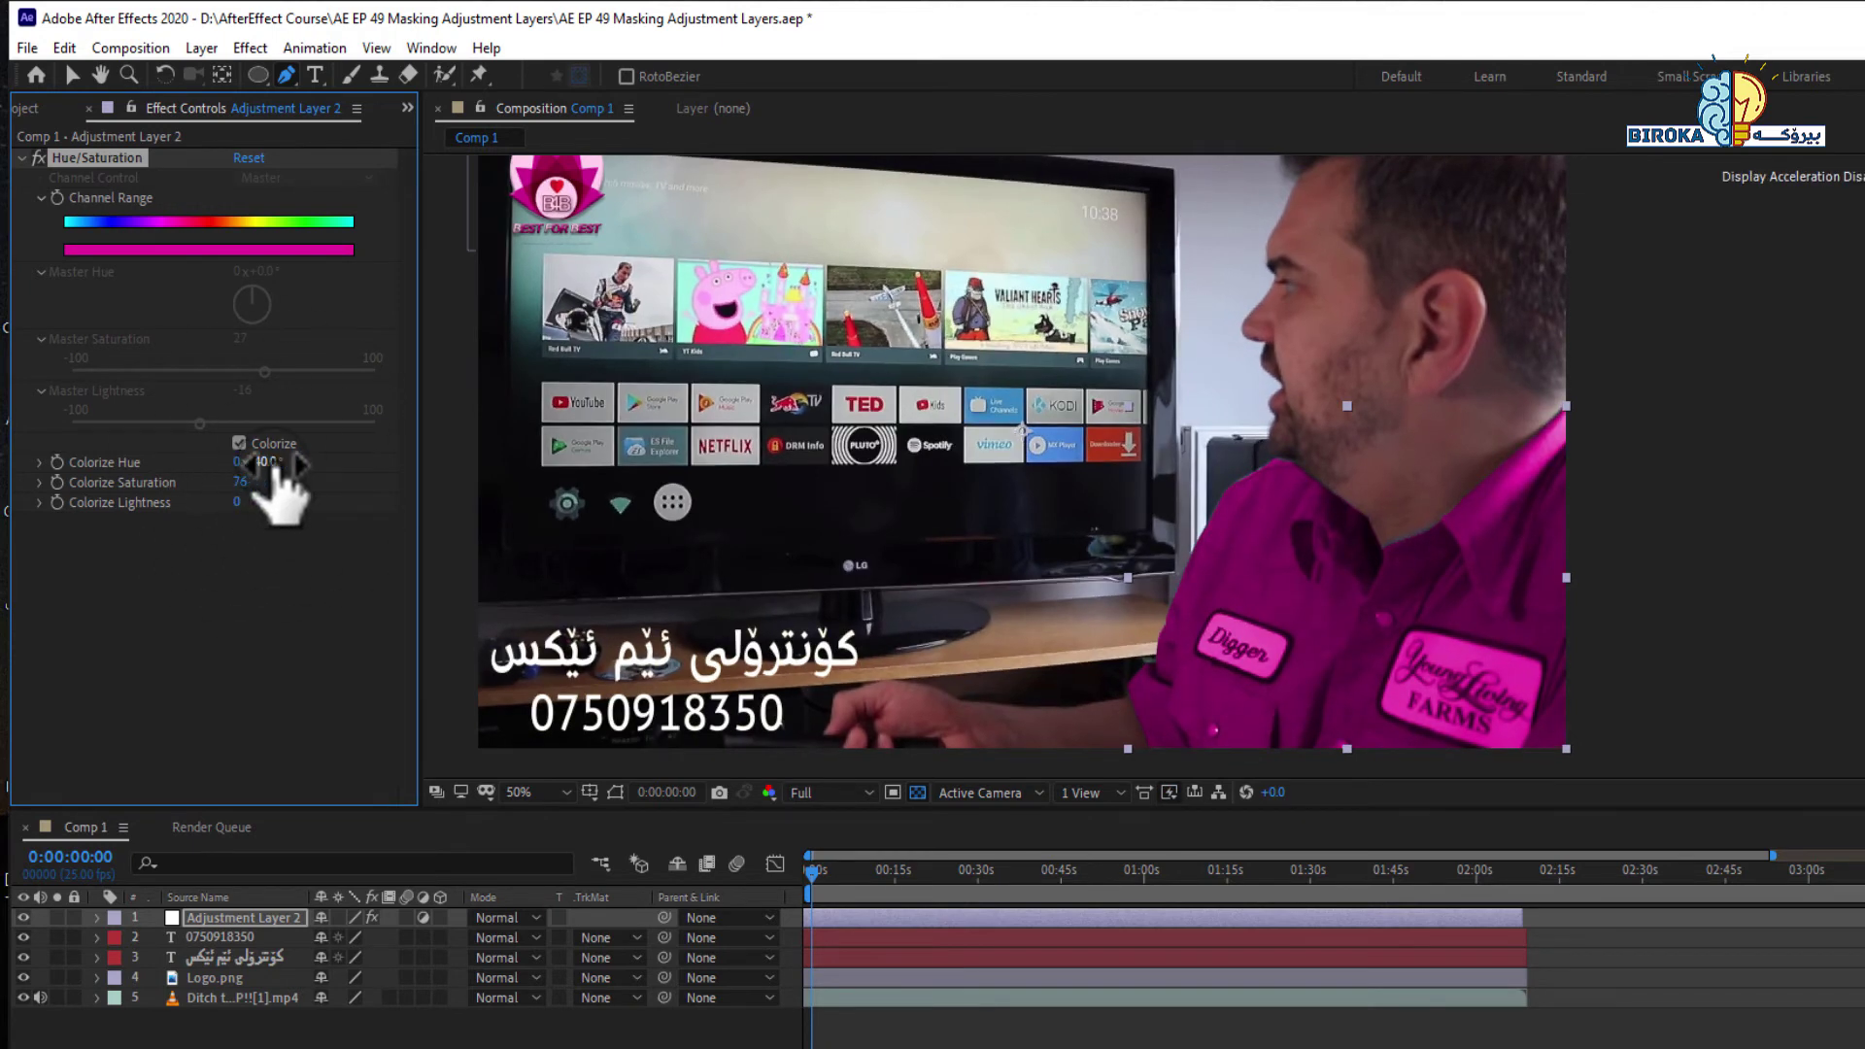
mouse_move(289, 464)
mouse_down()
mouse_move(297, 485)
mouse_move(304, 470)
mouse_move(281, 466)
mouse_up()
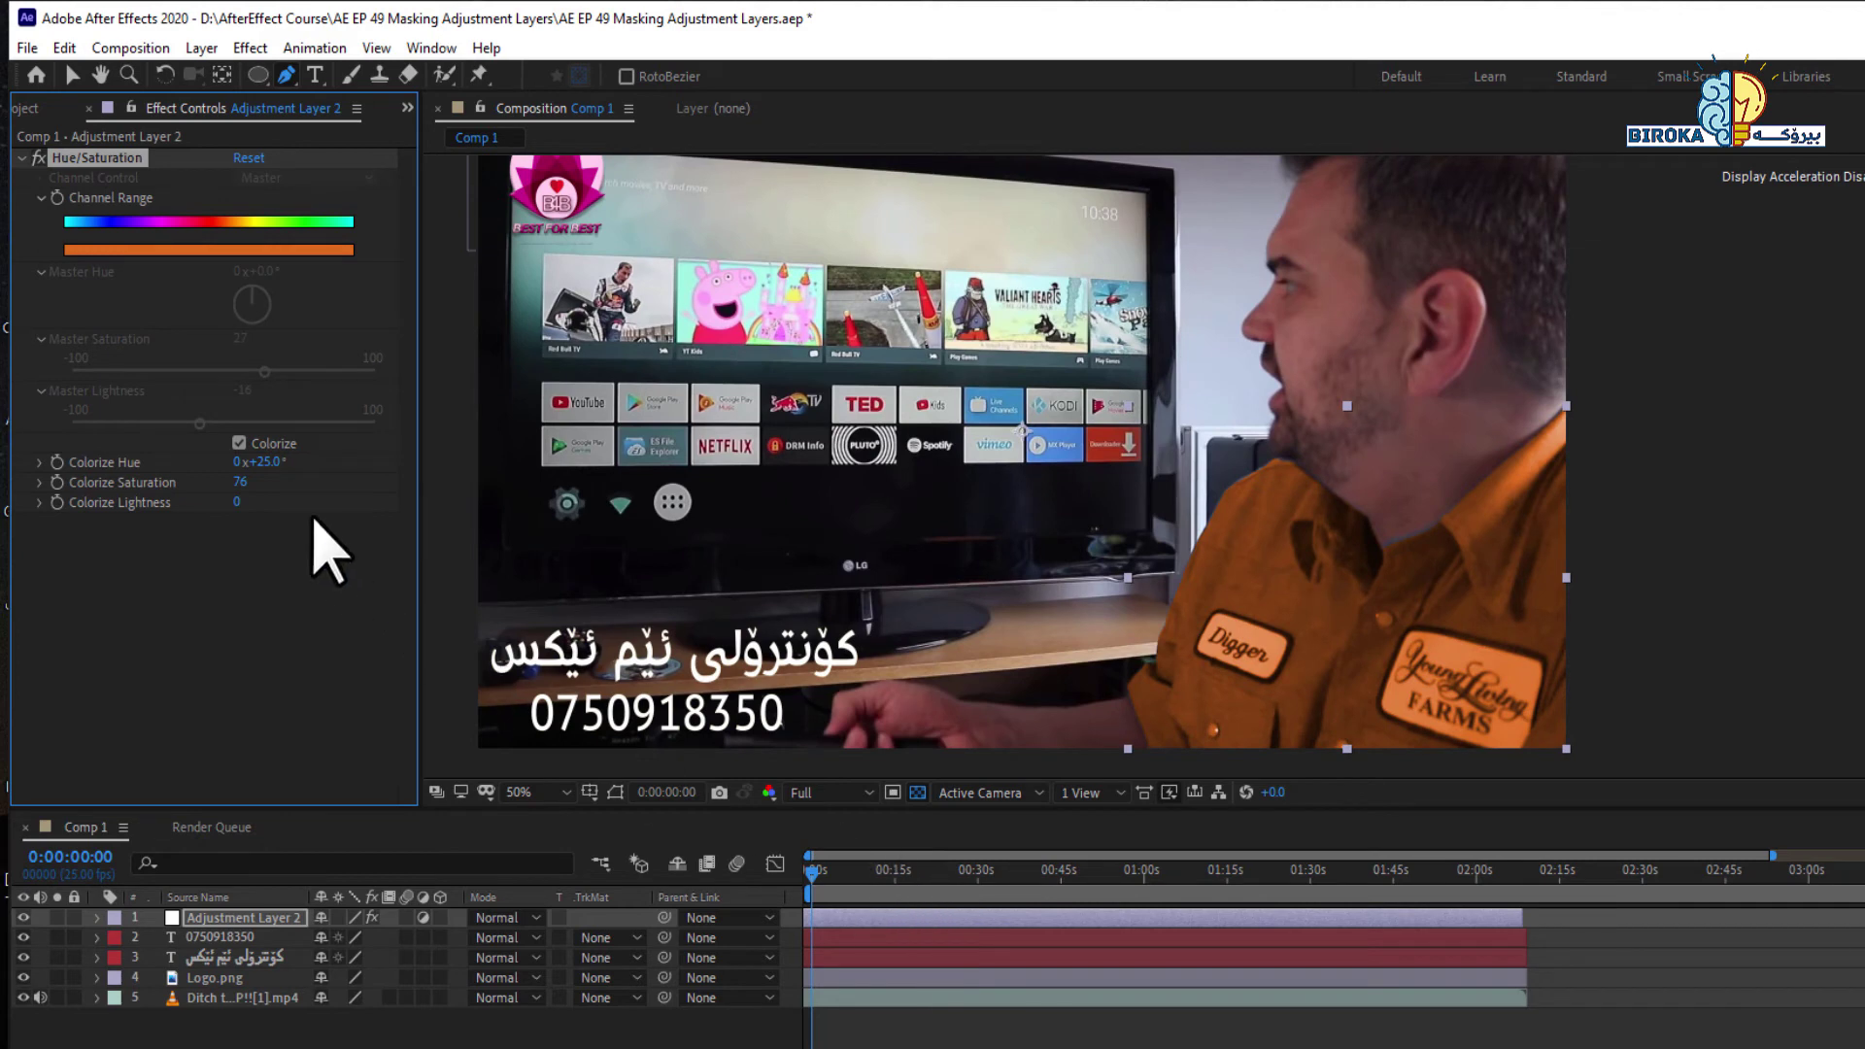
drag(265, 469, 249, 469)
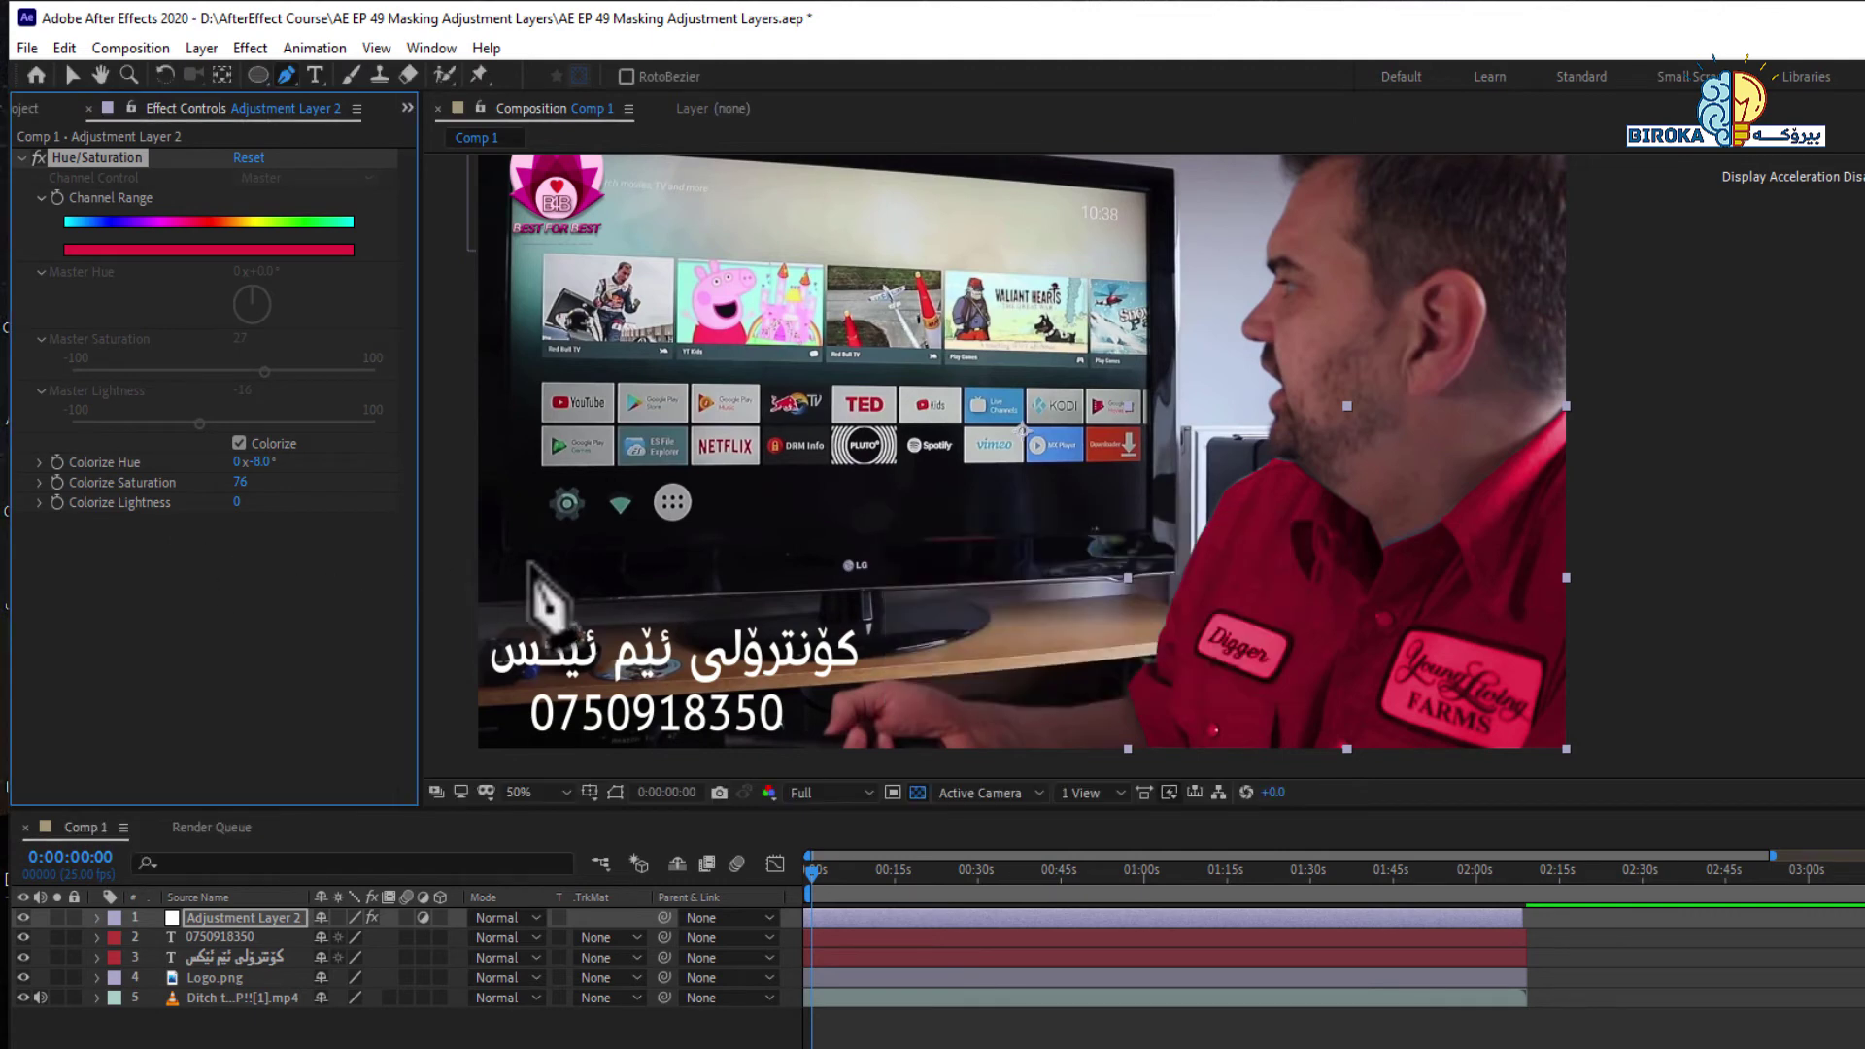
drag(254, 462, 375, 499)
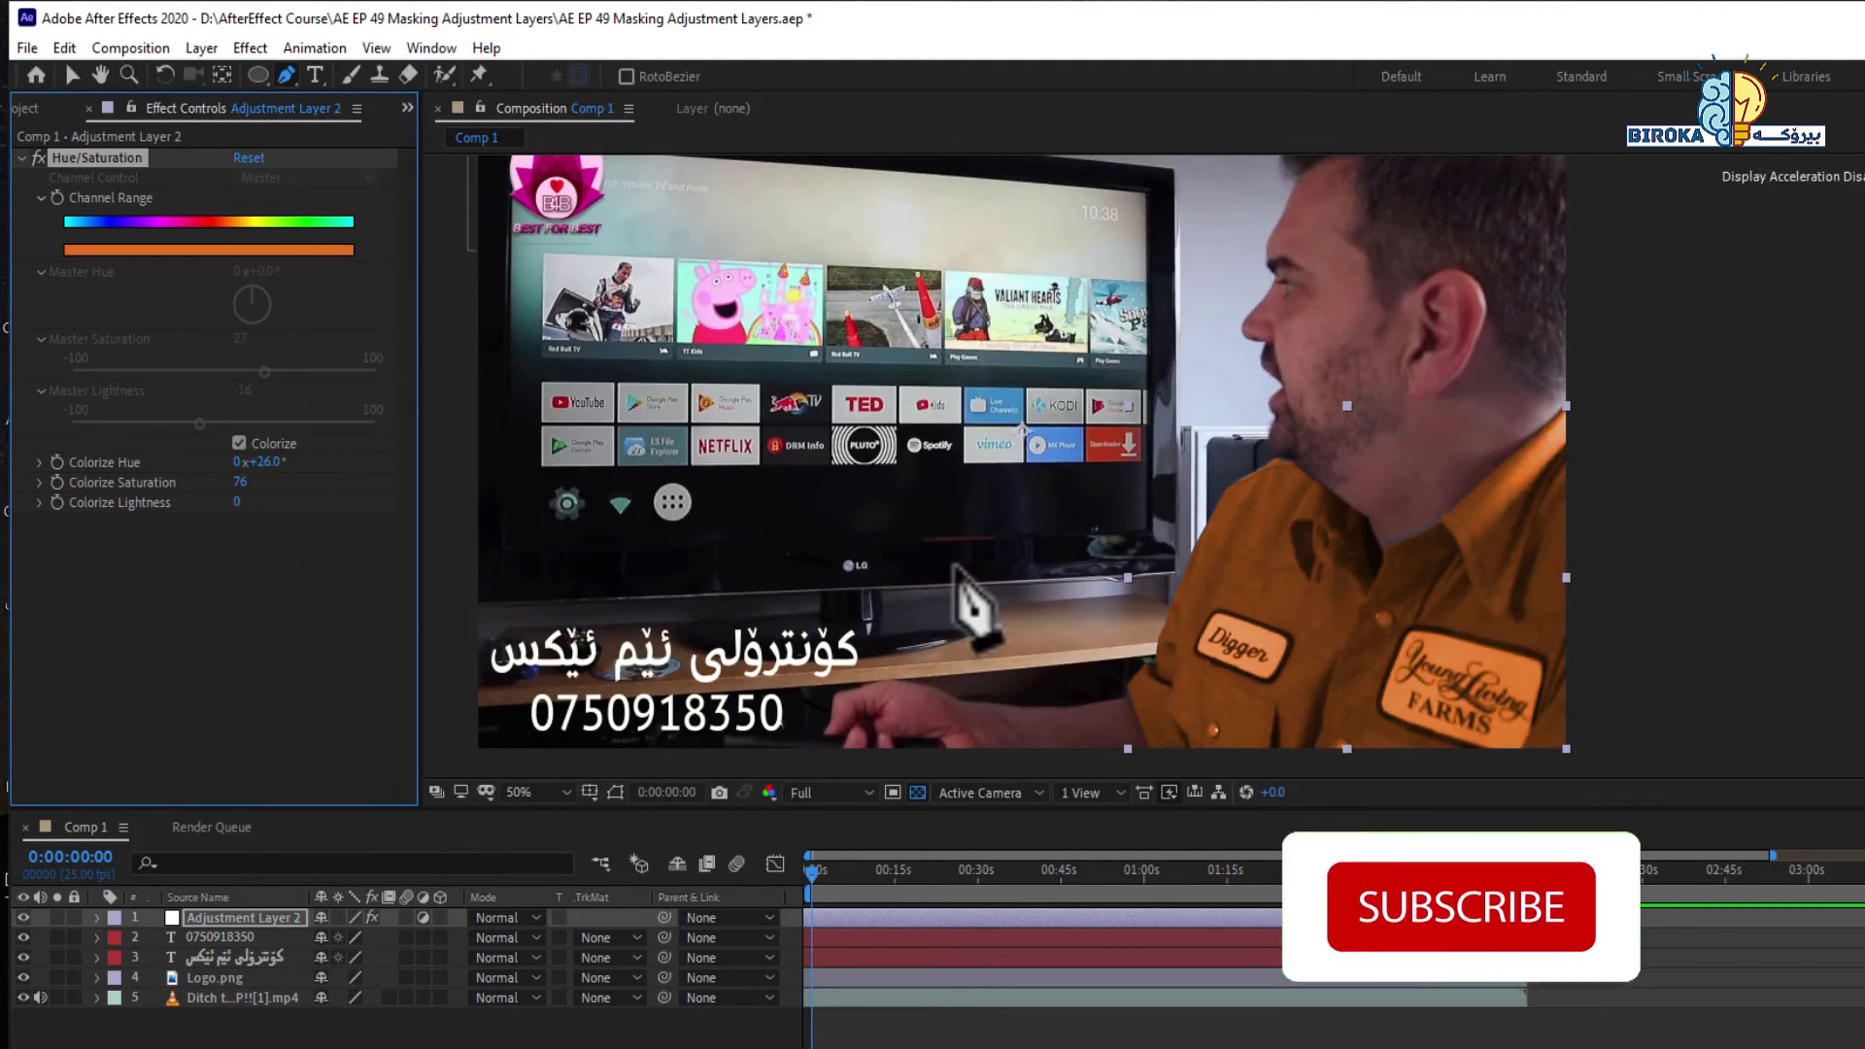
Step: Set the Colorize Hue to 44° and check the recoloured shirt in an enlarged composition view
drag(258, 463, 289, 470)
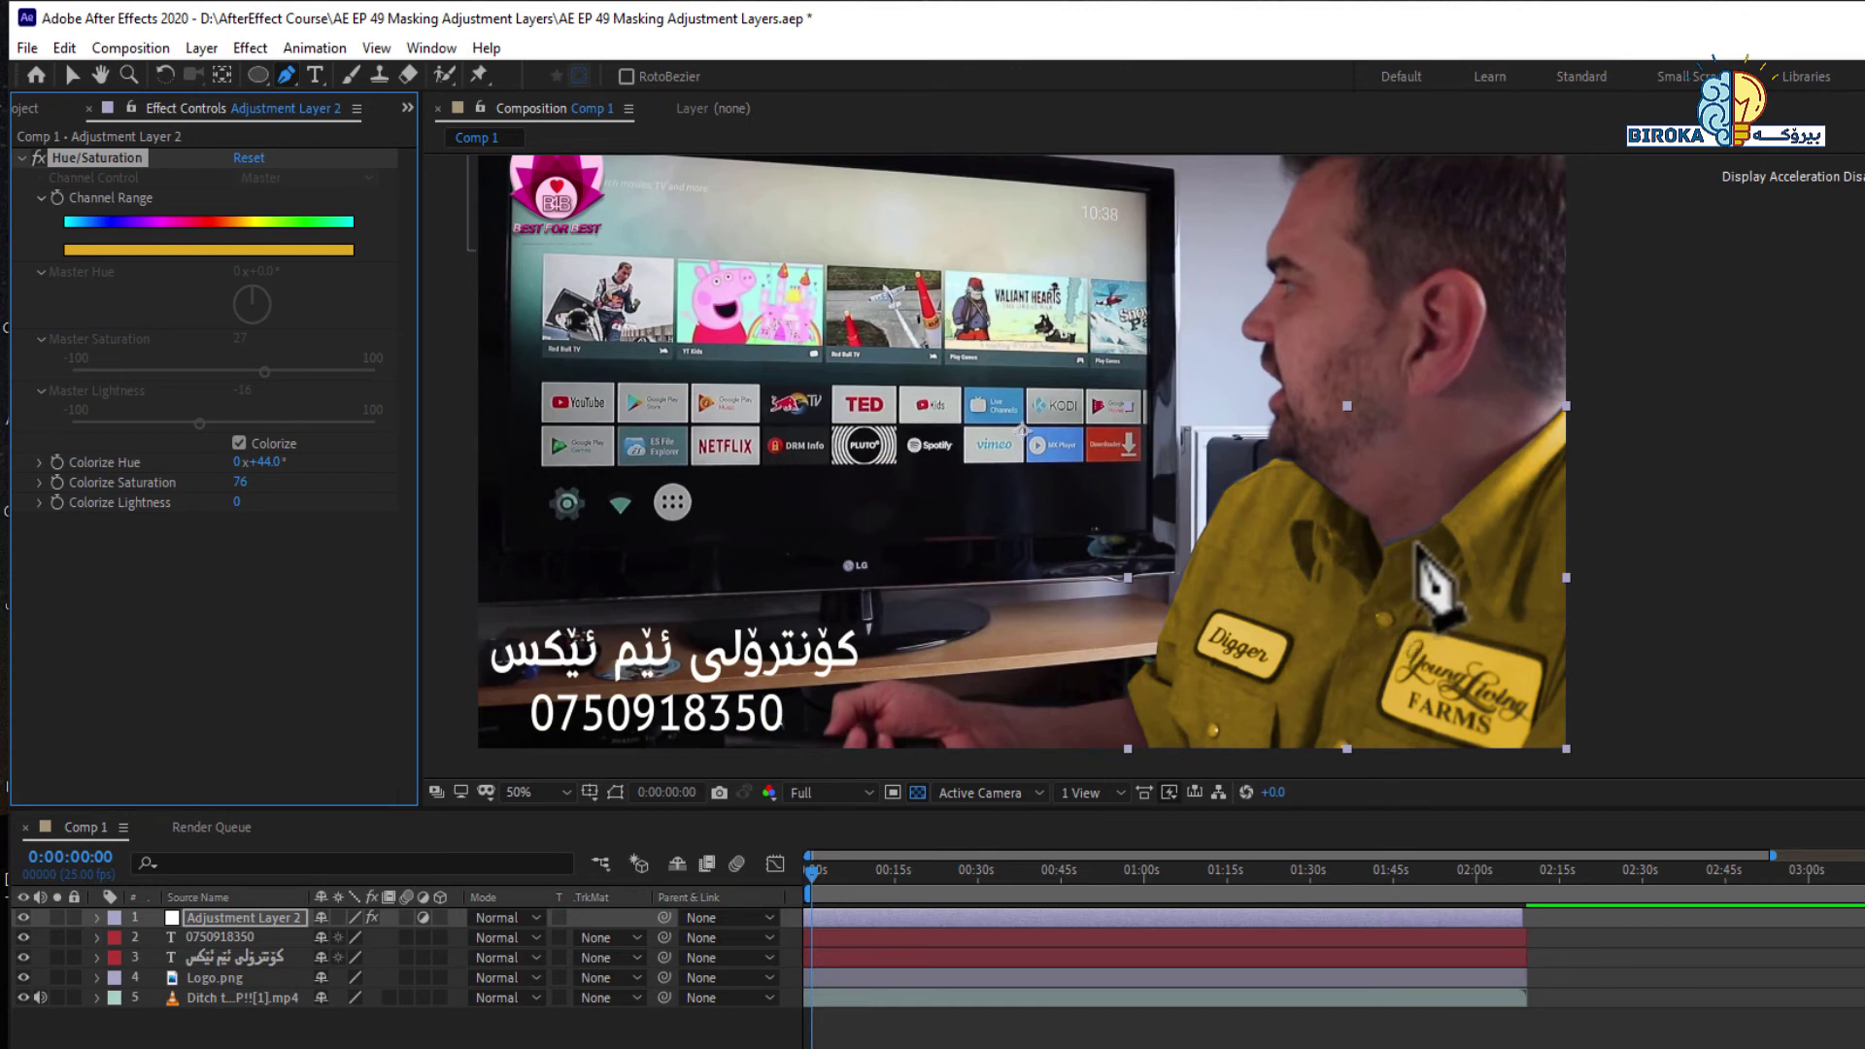
key(grave)
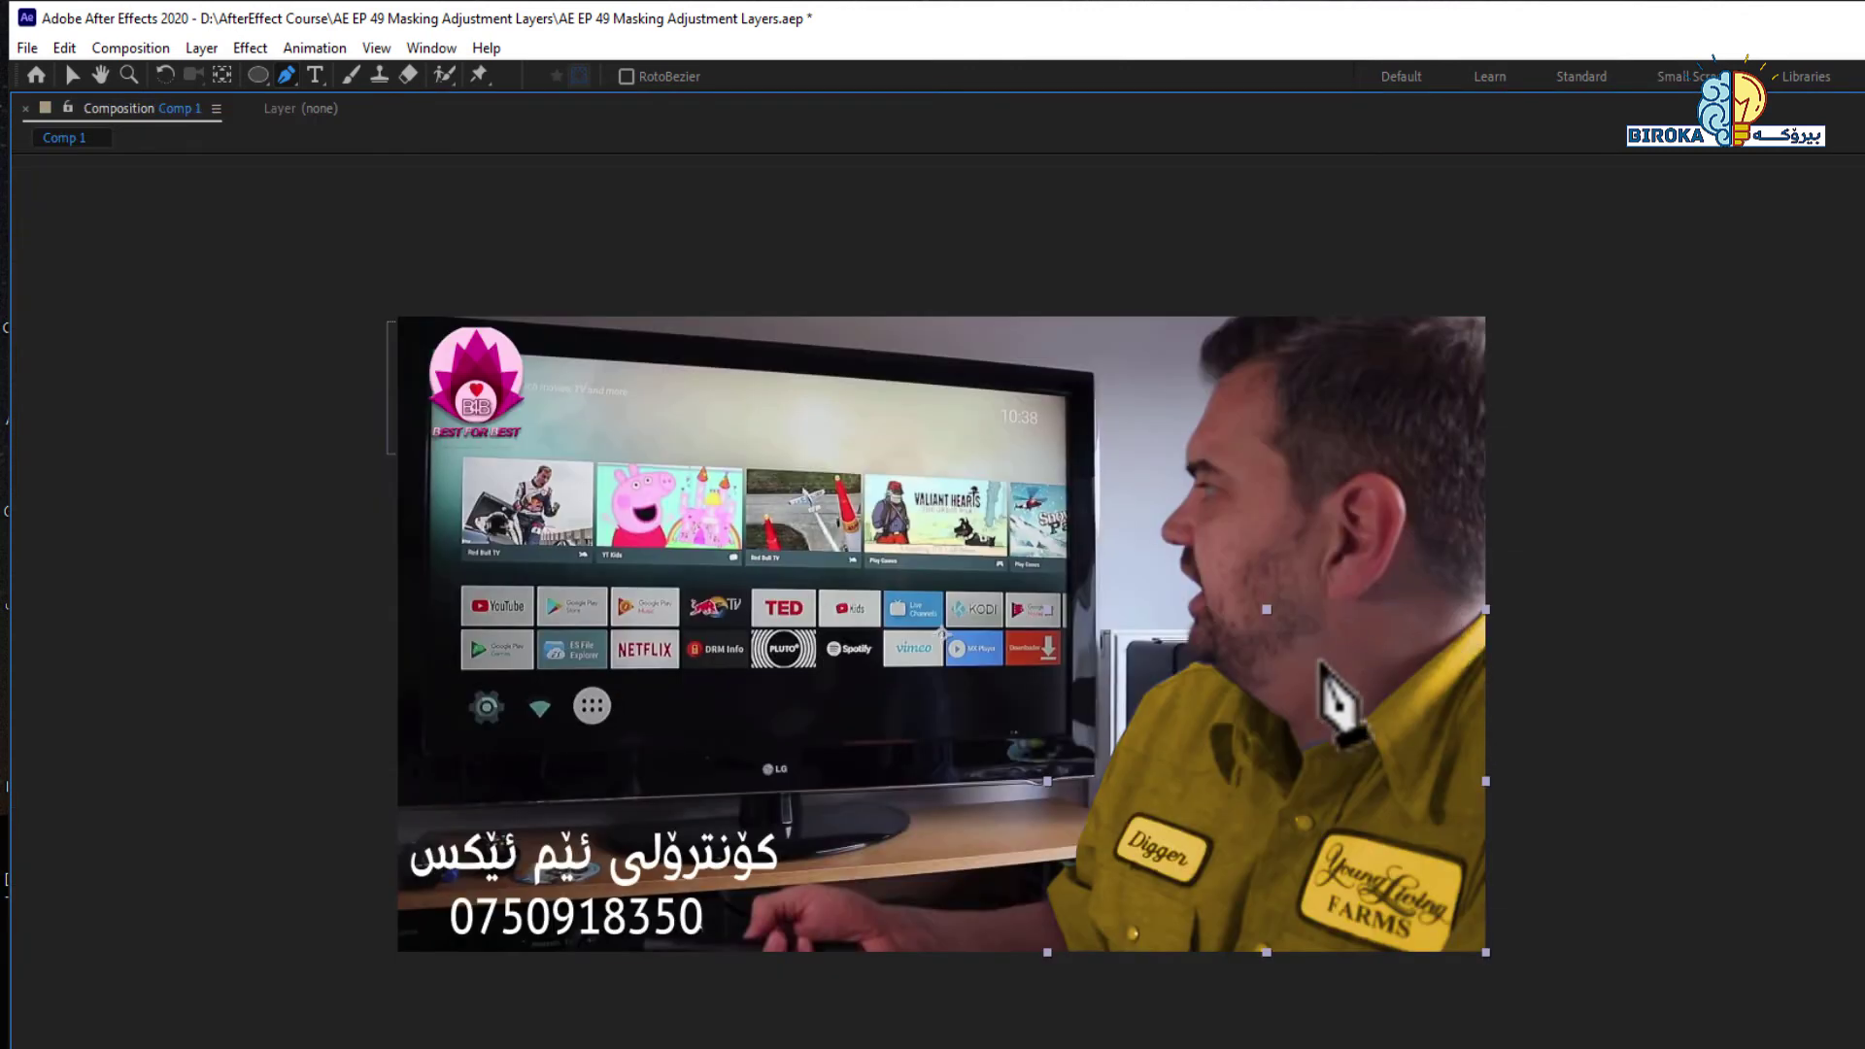
key(grave)
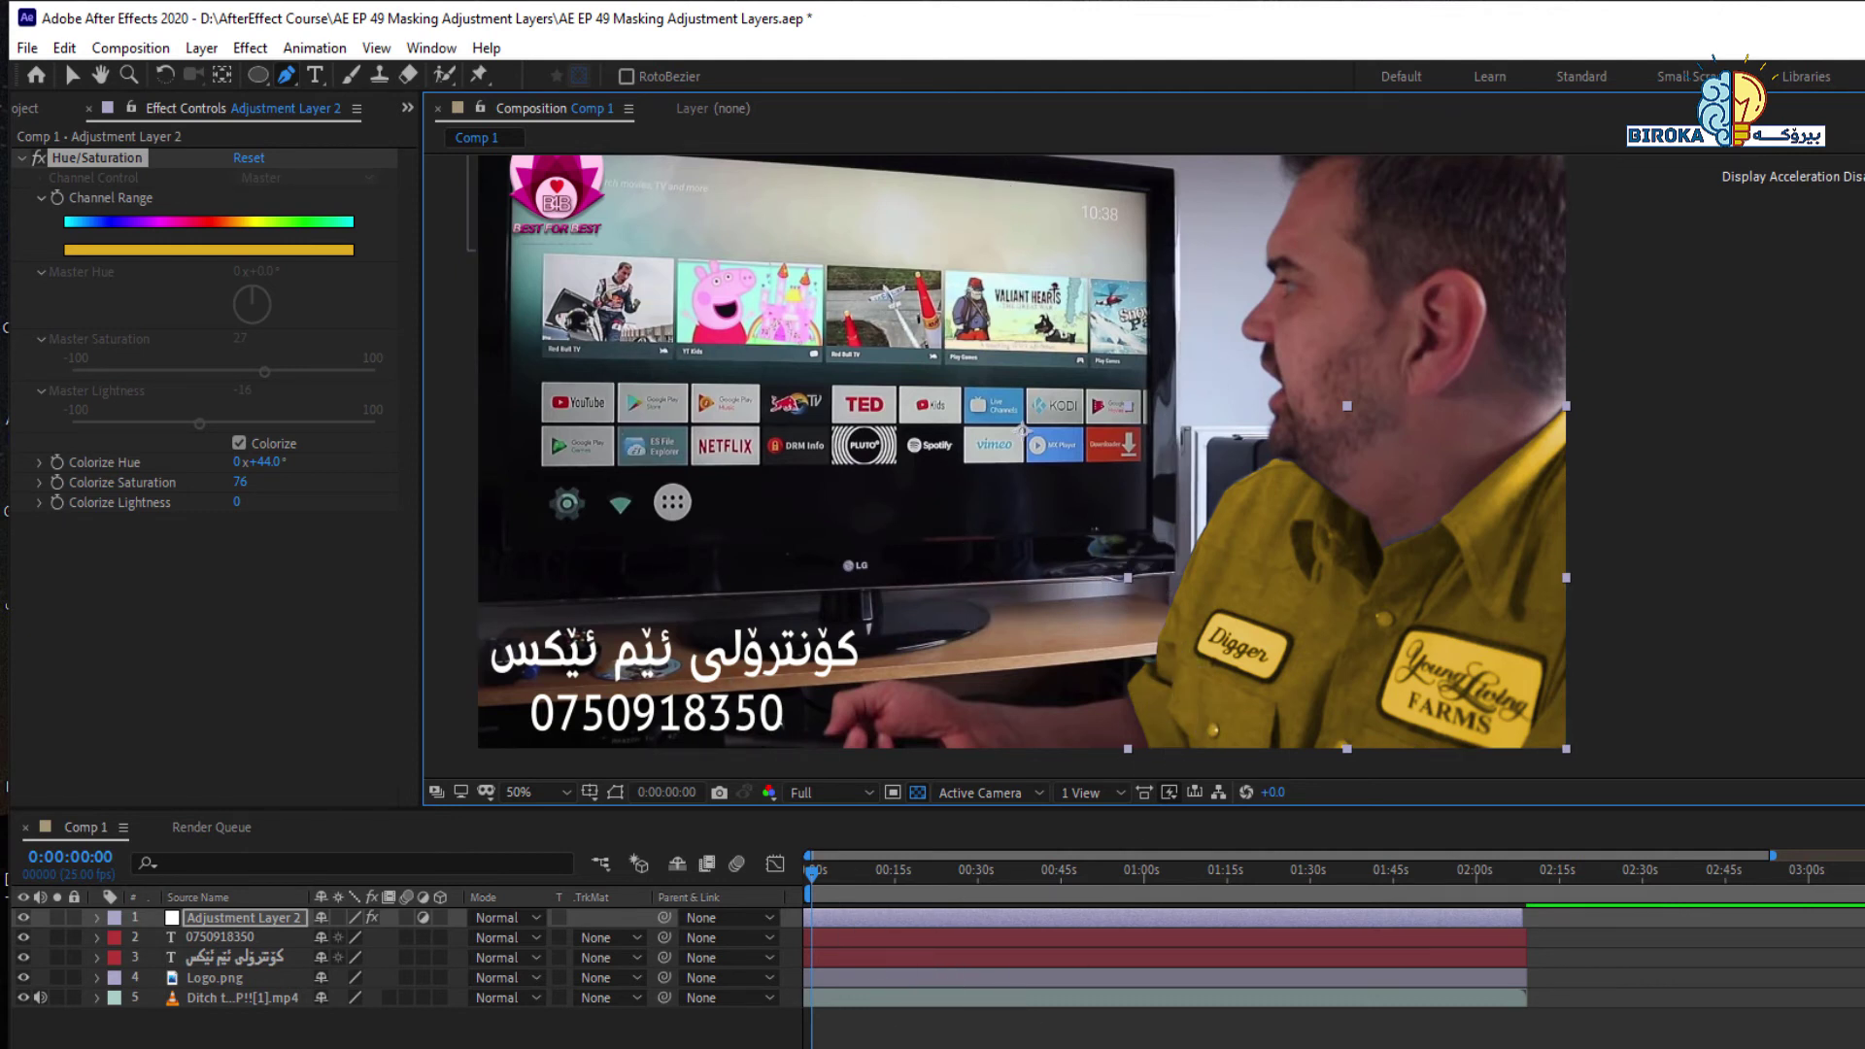
click(1465, 988)
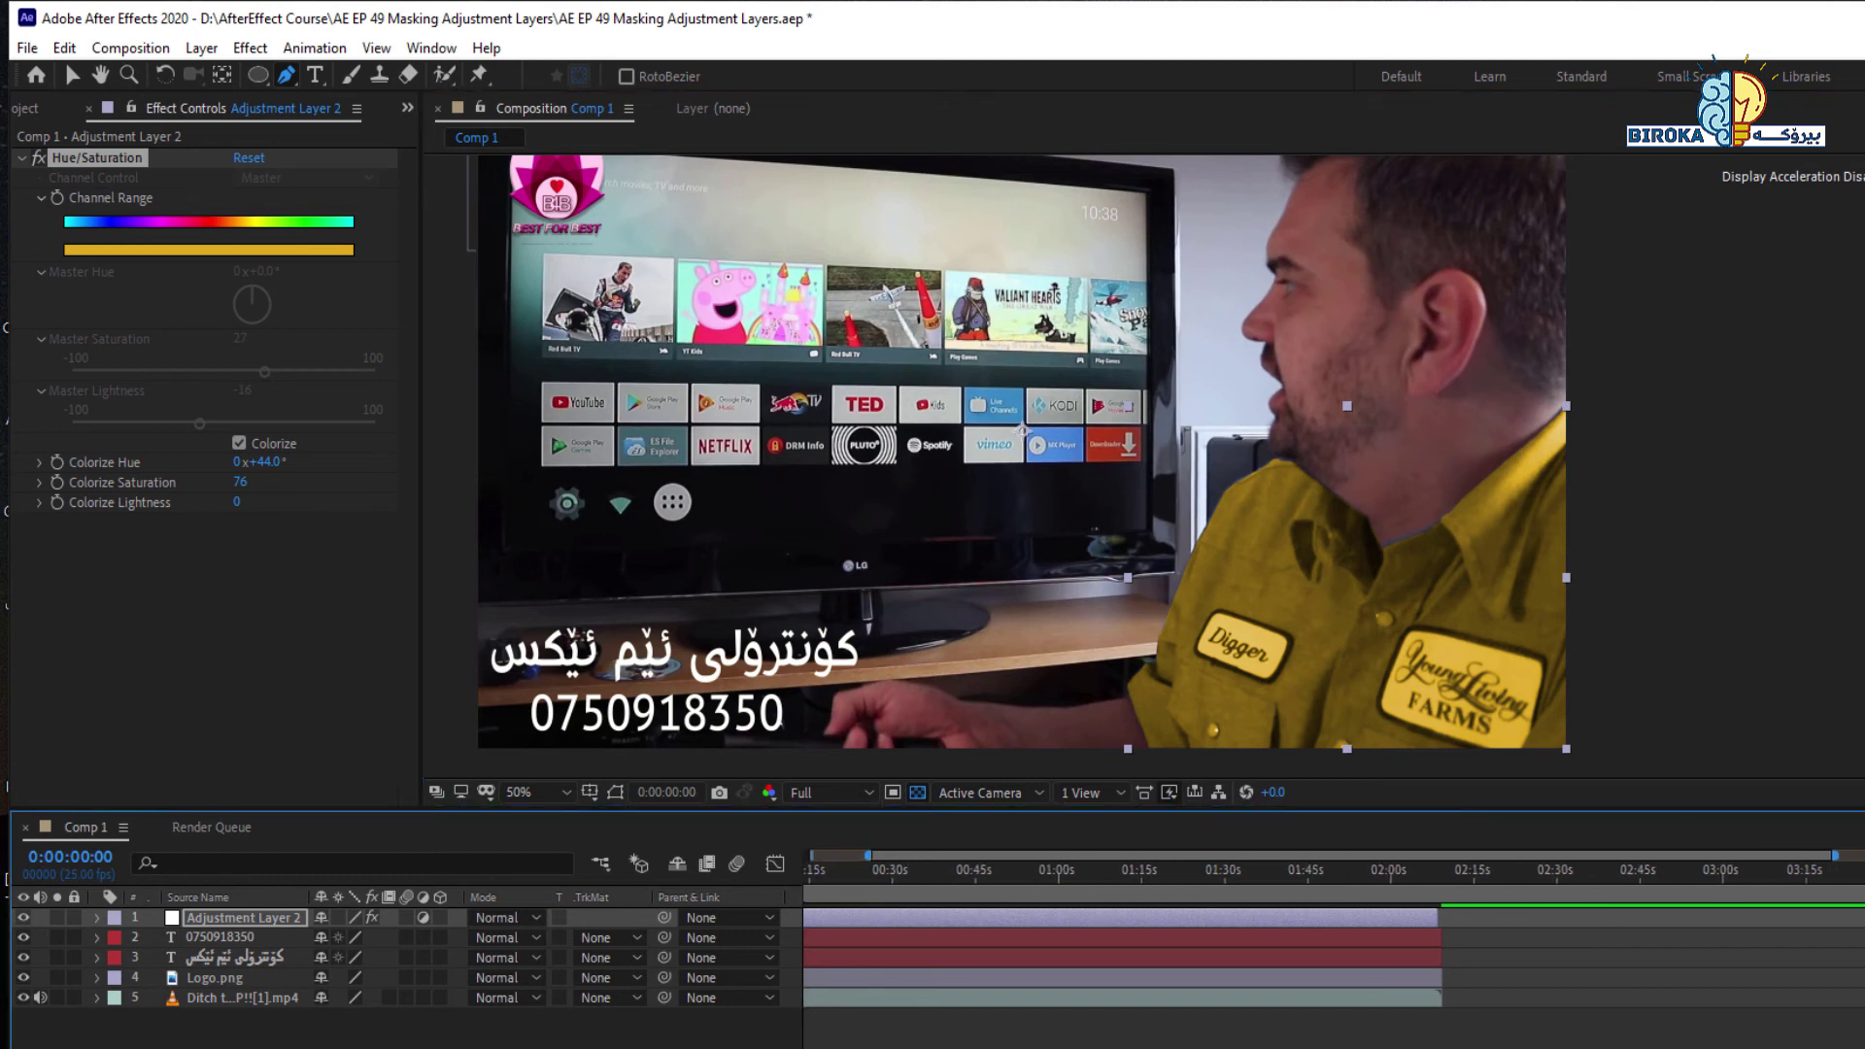